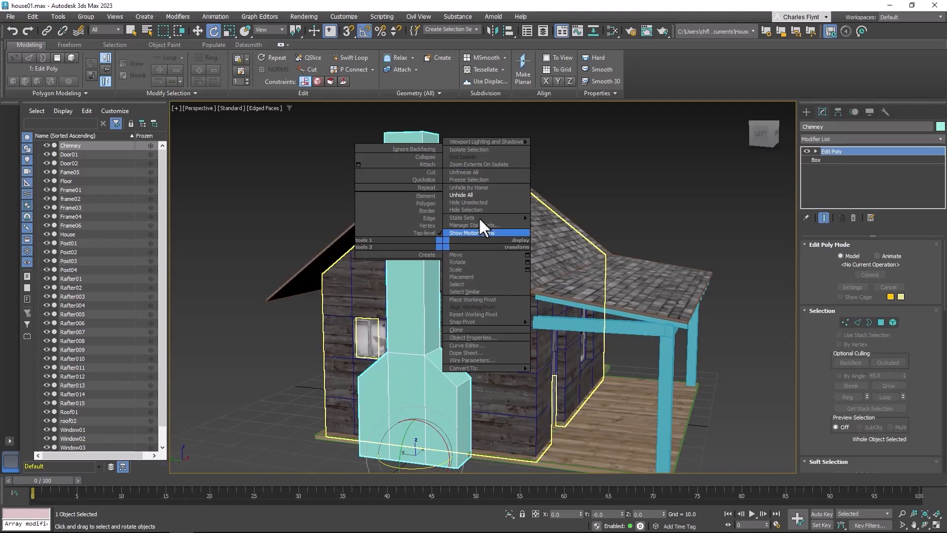
Hide every object except the selected chimney so that it stands alone in the viewport
left_click(479, 202)
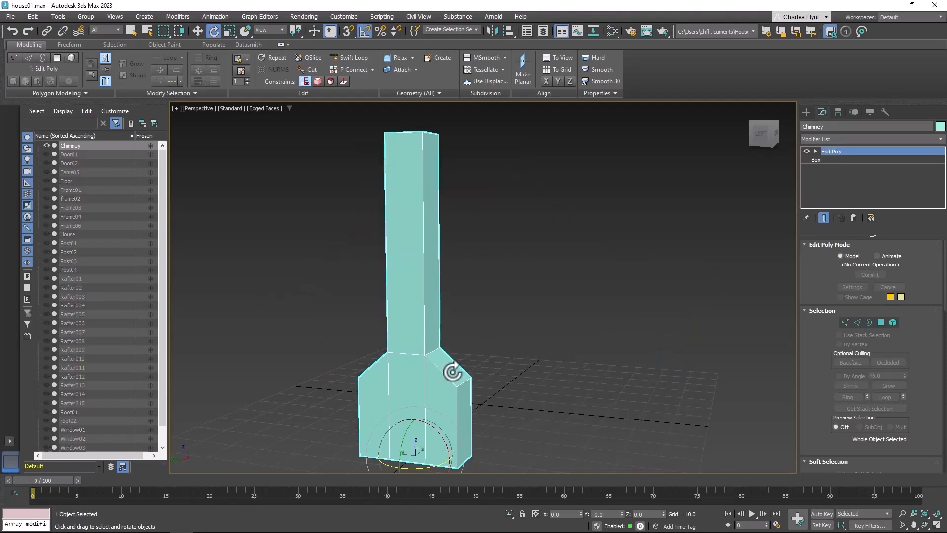
middle_click_drag(453, 372, 345, 372, "alt")
middle_click_drag(403, 369, 464, 361)
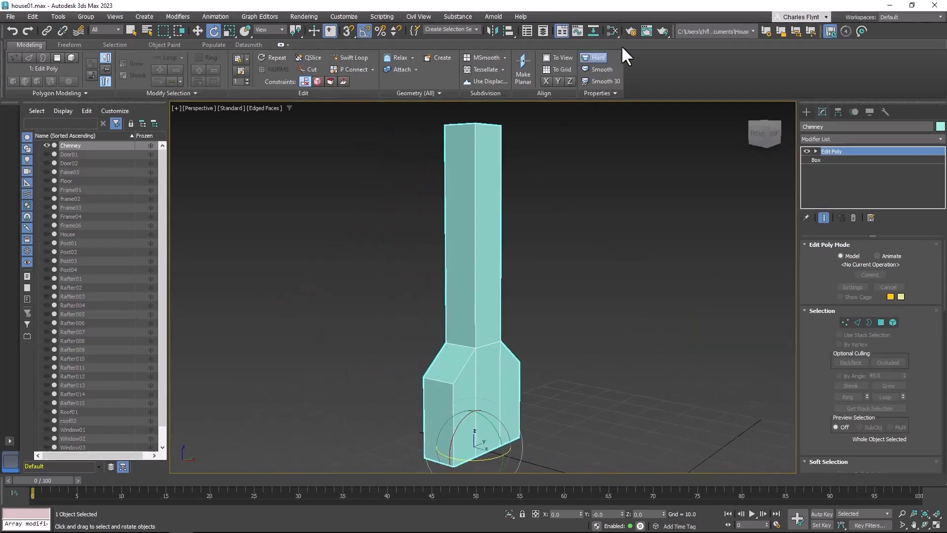
Add a Physical Material in the Slate Material Editor, with reflection weight 0.0 and reflection roughness 1.0
left_click(612, 31)
middle_click_drag(310, 286, 338, 160)
middle_click_drag(344, 313, 340, 240)
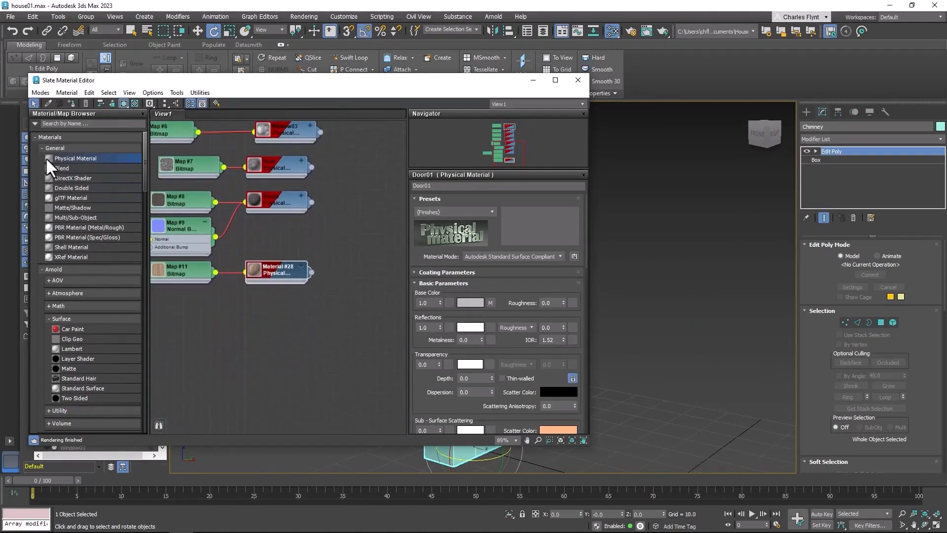
left_click_drag(303, 340, 304, 309)
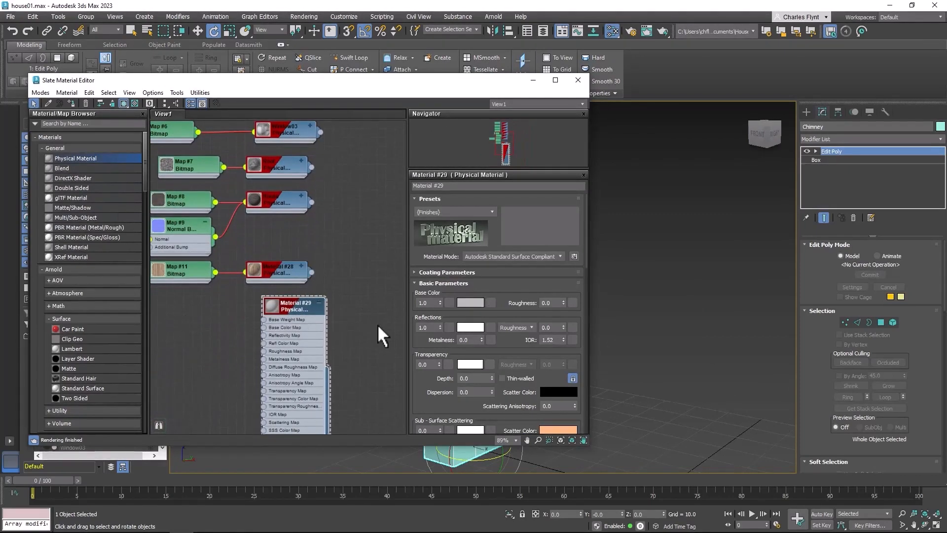
left_click_drag(440, 325, 485, 52)
left_click_drag(564, 326, 452, 497)
Feed the new material's Base Color Map with a Bitmap using the stone image TexturesCom_BrickJapanese0071_2_seamless_S, placing its node beside the material
middle_click_drag(348, 371, 341, 342)
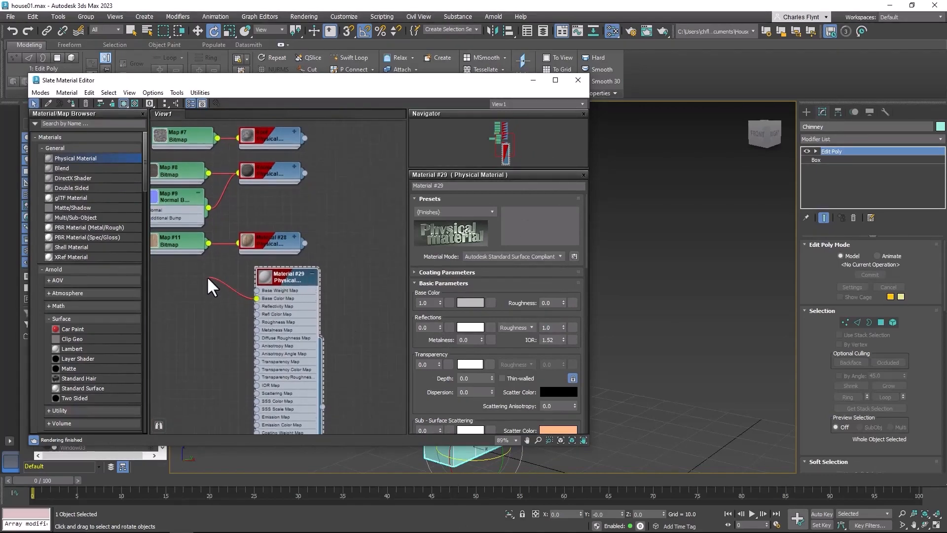
left_click_drag(206, 277, 207, 277)
mouse_move(241, 294)
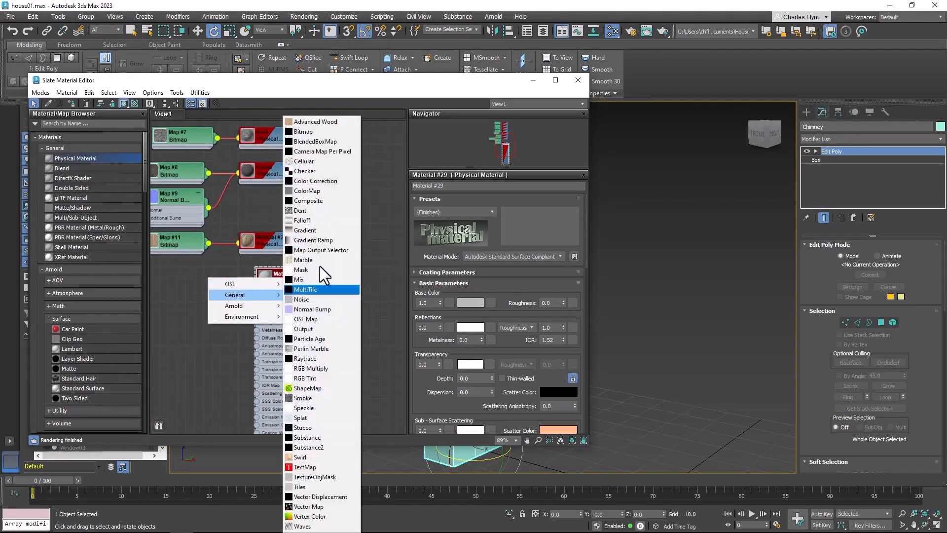
left_click(340, 131)
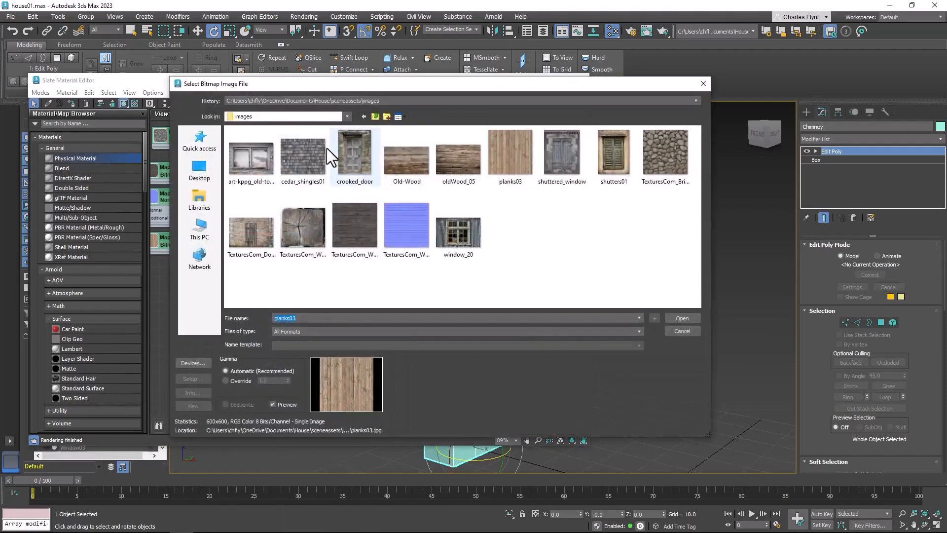
left_click(665, 153)
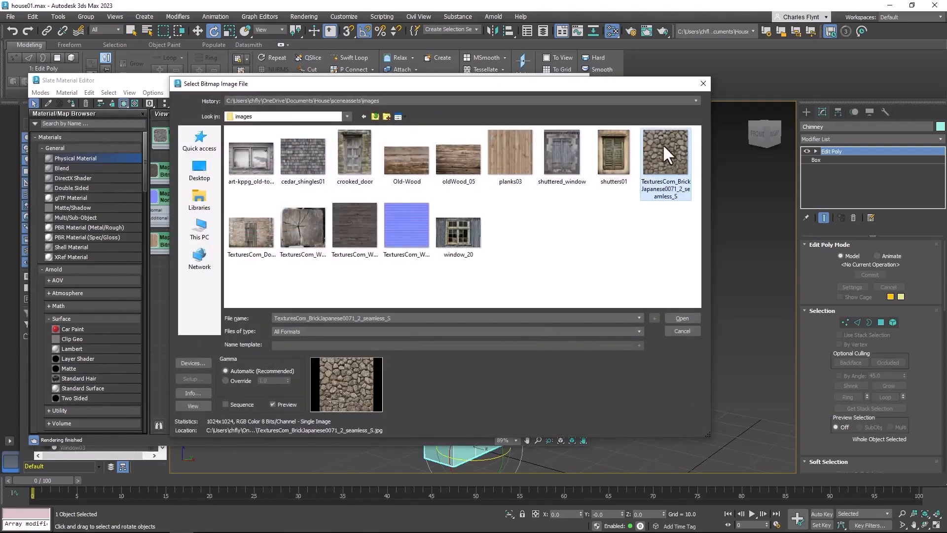
left_click(682, 318)
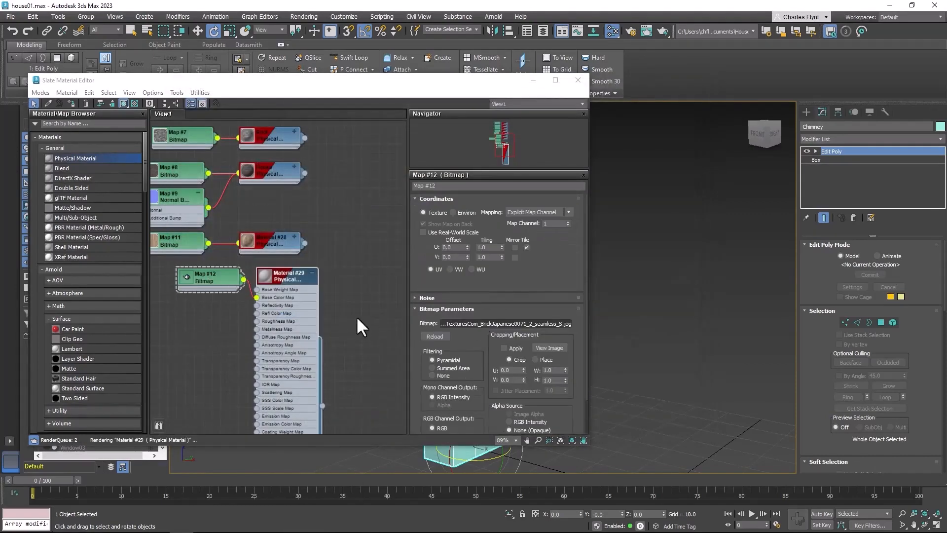
left_click_drag(208, 274, 183, 275)
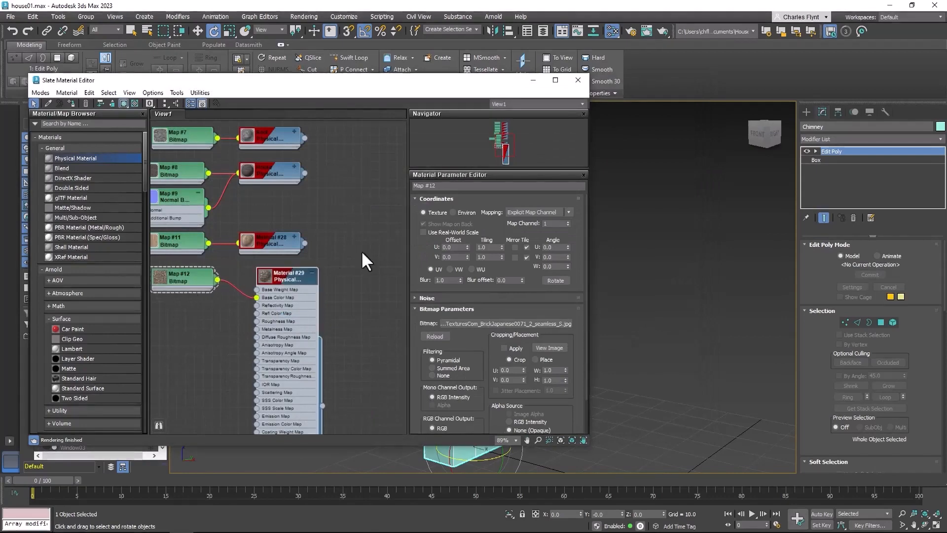
Rename the new material Chimney and connect the stone bitmap to its Bump Map as well
left_click_drag(466, 186, 349, 187)
type("Chimney")
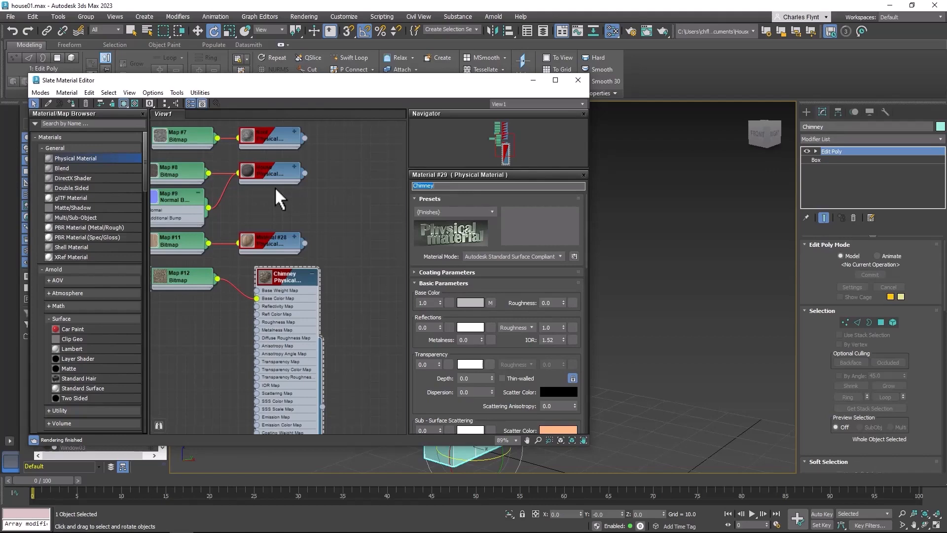
middle_click_drag(359, 328, 392, 240)
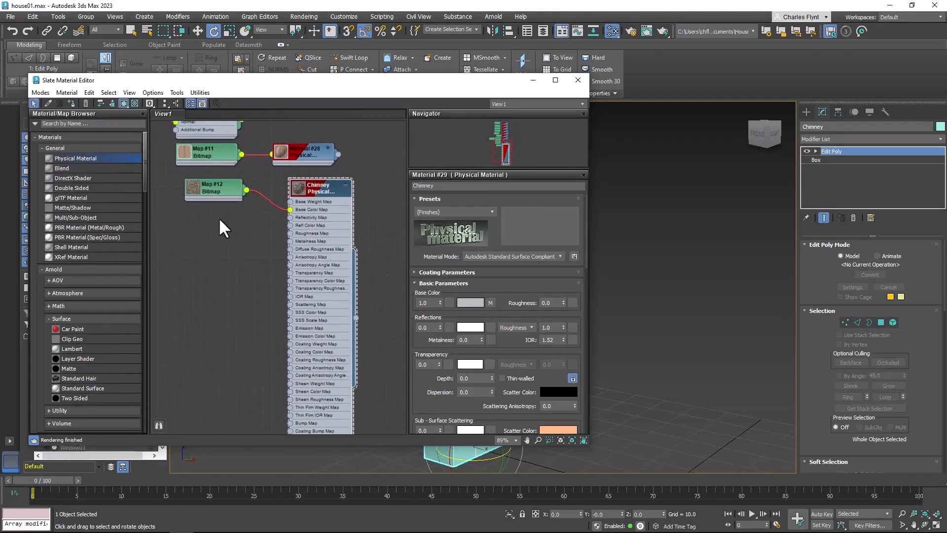
left_click_drag(216, 191, 288, 385)
Enlarge the stone bitmap node's preview and disconnect the bitmap from the Chimney material's Bump Map
double_click(186, 225)
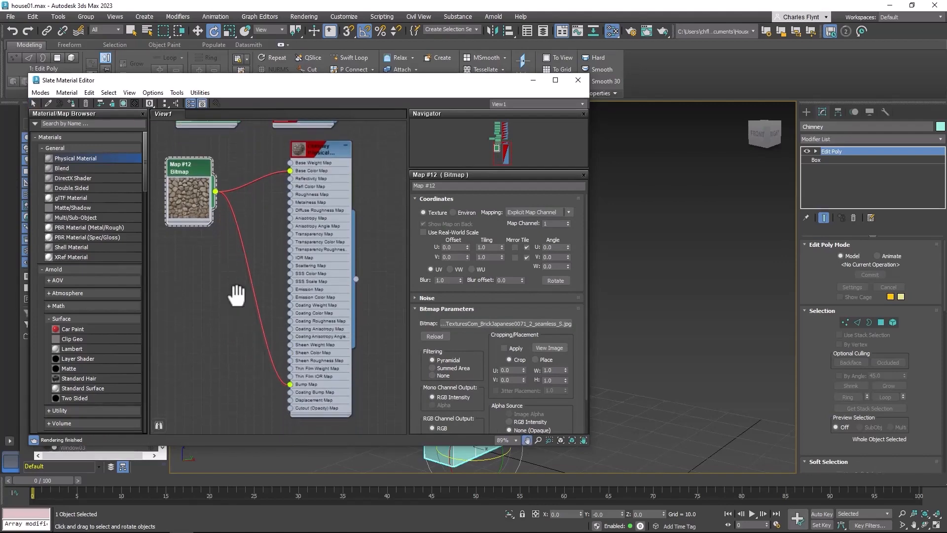
middle_click_drag(237, 296, 266, 306)
left_click_drag(218, 176, 200, 177)
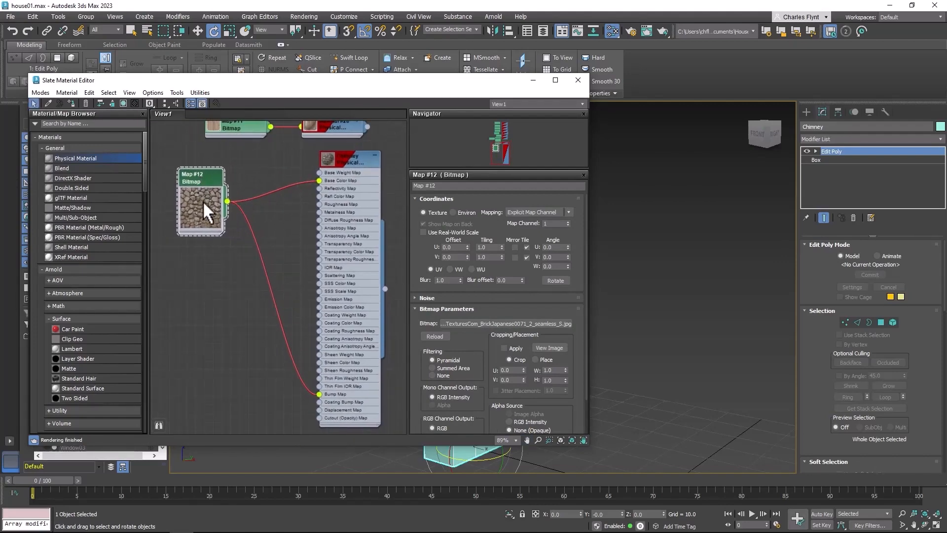
middle_click_drag(287, 245, 298, 300)
left_click_drag(221, 236, 213, 235)
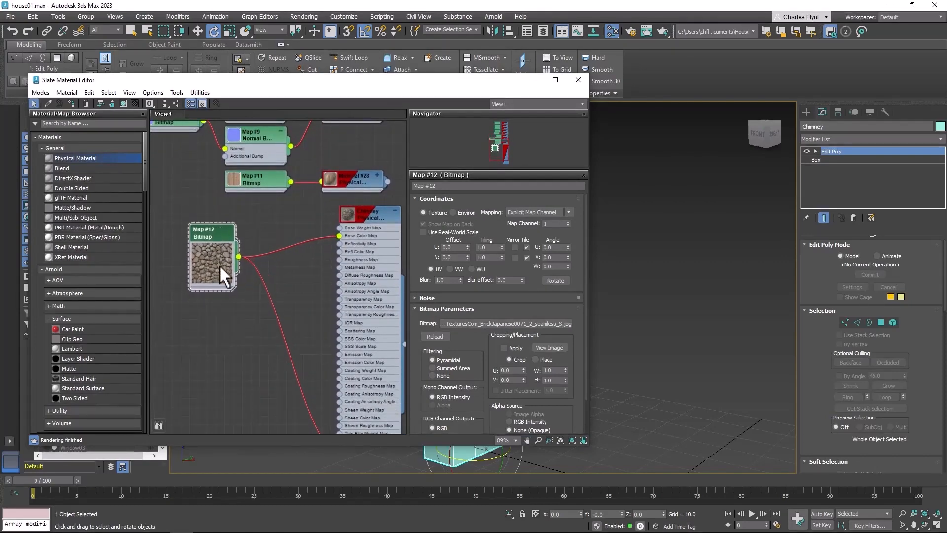
middle_click_drag(210, 265, 199, 243)
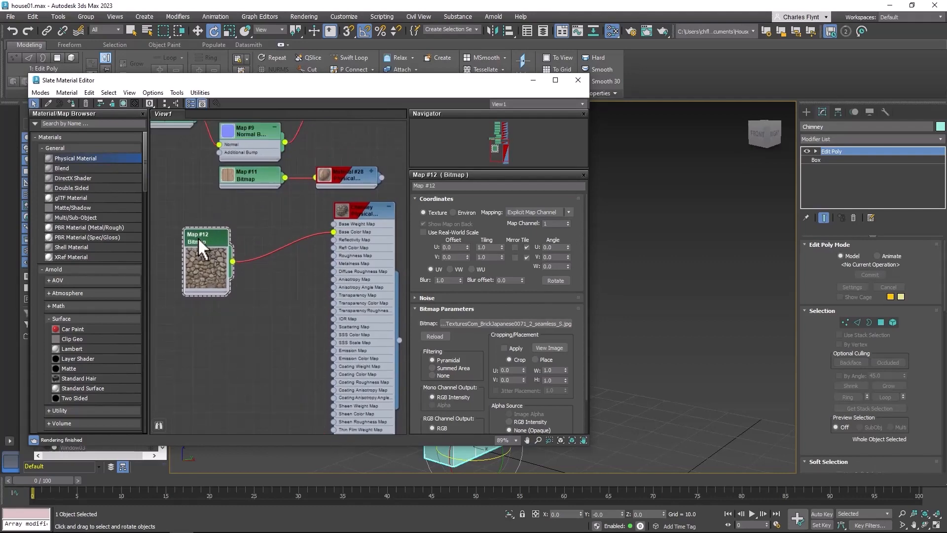
left_click_drag(197, 238, 192, 244)
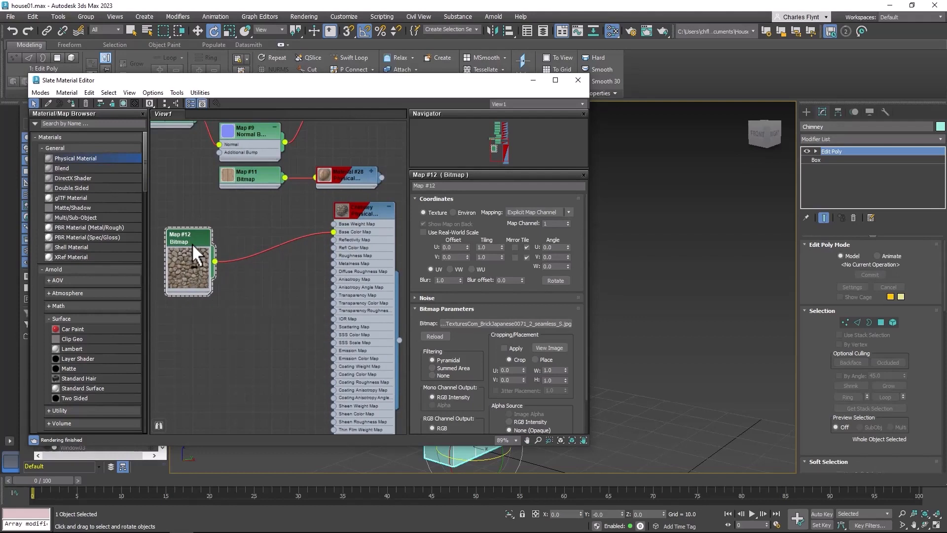
Branch the stone bitmap's output into a new Color Correction map
left_click_drag(215, 261, 254, 340)
mouse_move(288, 355)
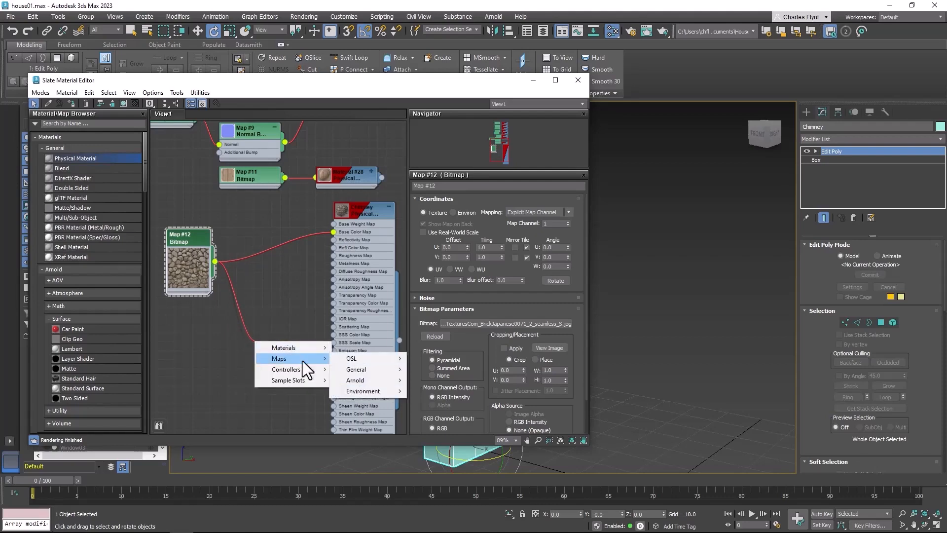
mouse_move(369, 369)
left_click(443, 181)
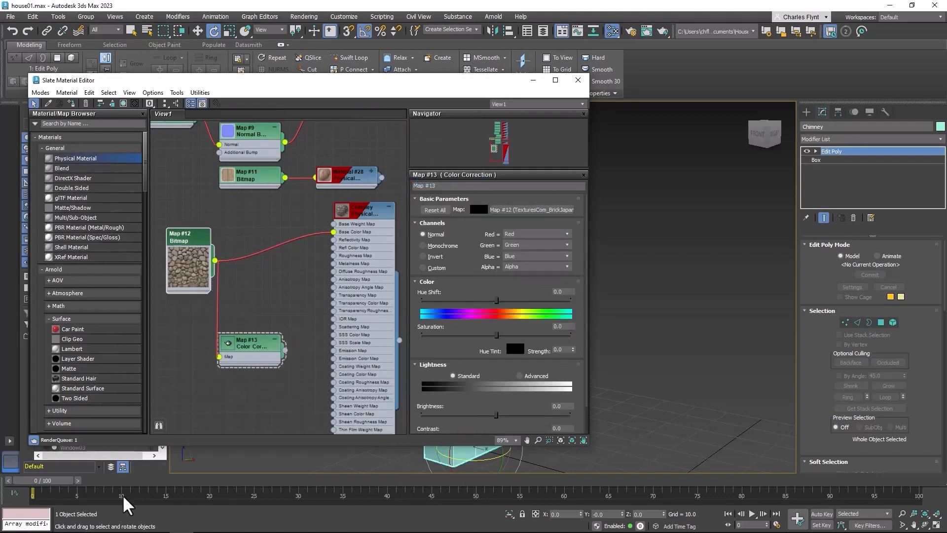
Connect the Color Correction map's output to the Chimney material's Bump Map
left_click_drag(286, 351, 318, 404)
left_click(290, 400)
scroll(290, 400, "down", 1)
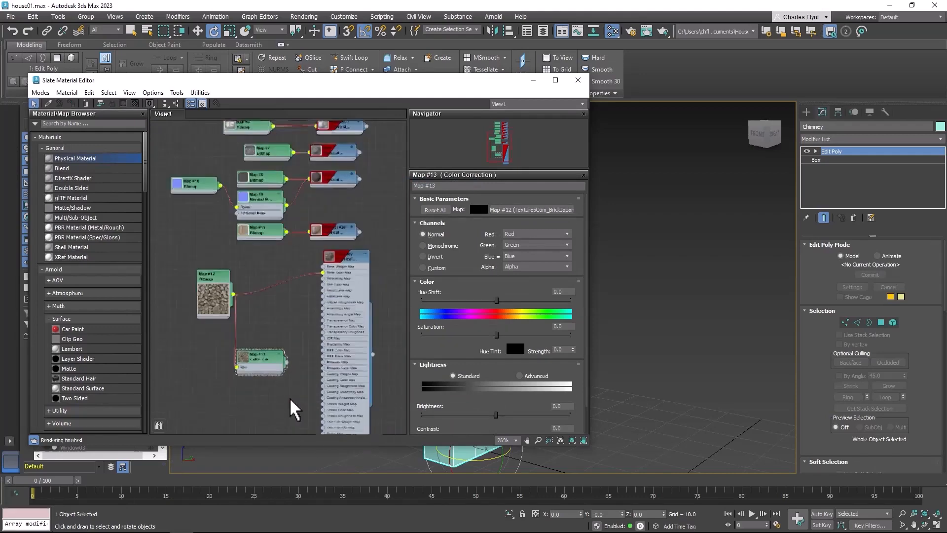
scroll(290, 400, "up", 1)
middle_click_drag(290, 395, 276, 309)
left_click_drag(271, 267, 319, 363)
Desaturate the Color Correction map completely by setting its saturation to -100
left_click(250, 266)
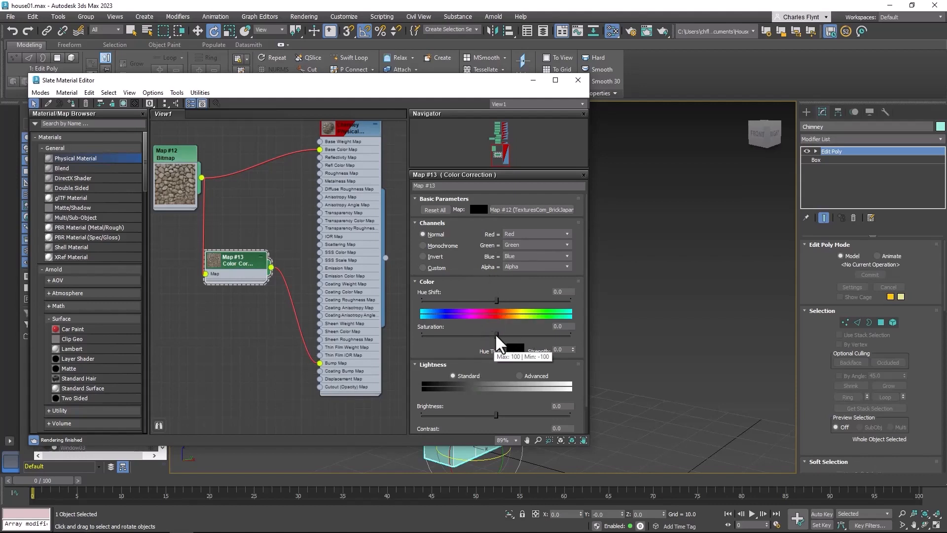
left_click_drag(497, 334, 423, 334)
left_click_drag(238, 262, 241, 263)
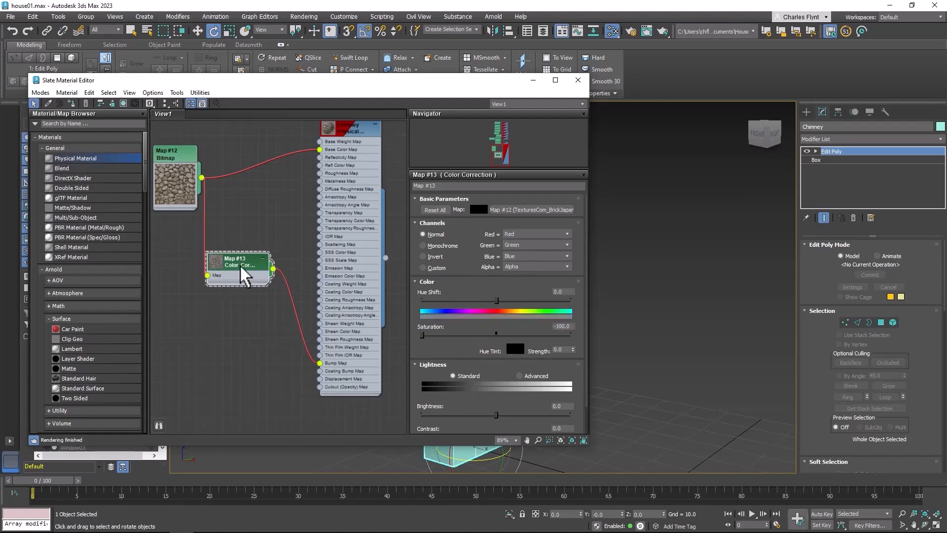
Collapse the Chimney material node to hide its unused map slots
middle_click_drag(360, 191, 296, 221)
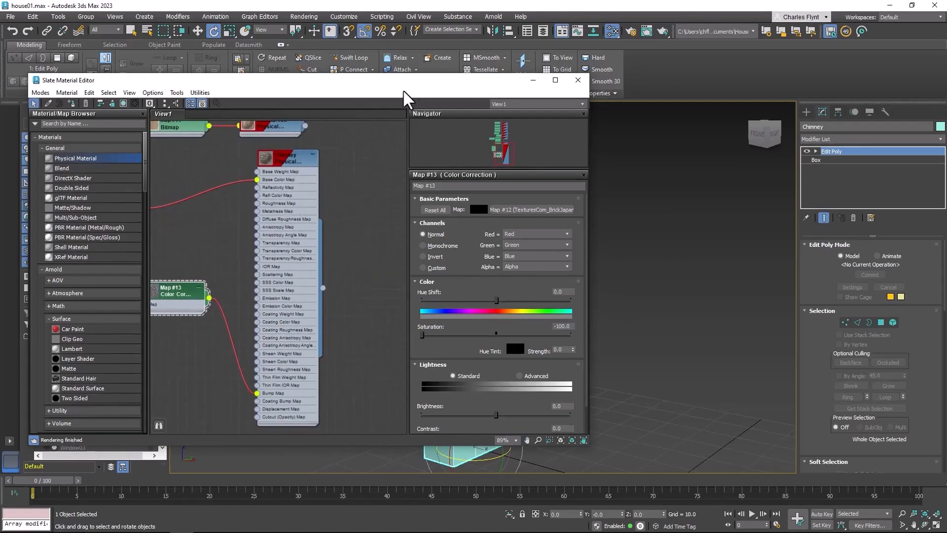
left_click_drag(450, 90, 412, 96)
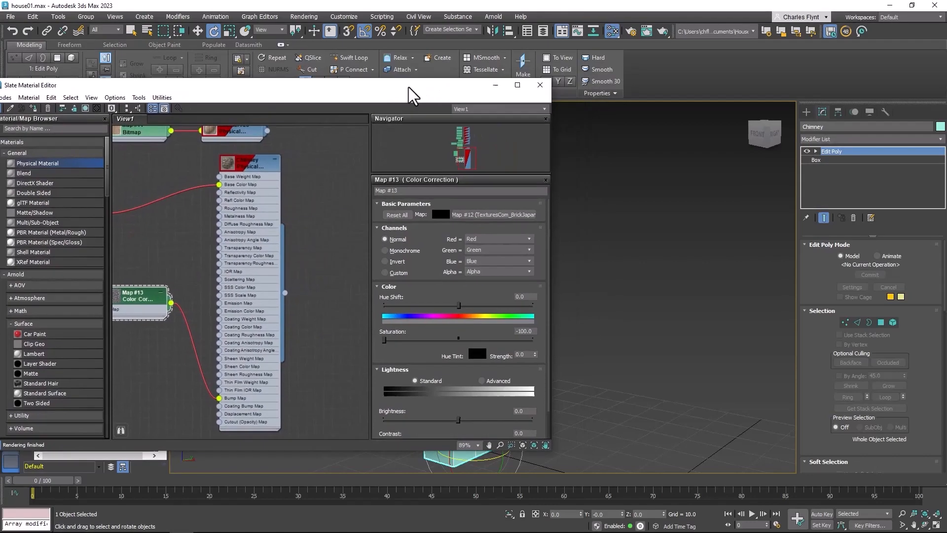
left_click(275, 160)
middle_click_drag(306, 211, 258, 258)
Assign the Chimney material to the chimney object in the viewport and close the material editor
left_click_drag(474, 94, 381, 89)
left_click_drag(150, 209, 488, 222)
left_click_drag(291, 97, 482, 86)
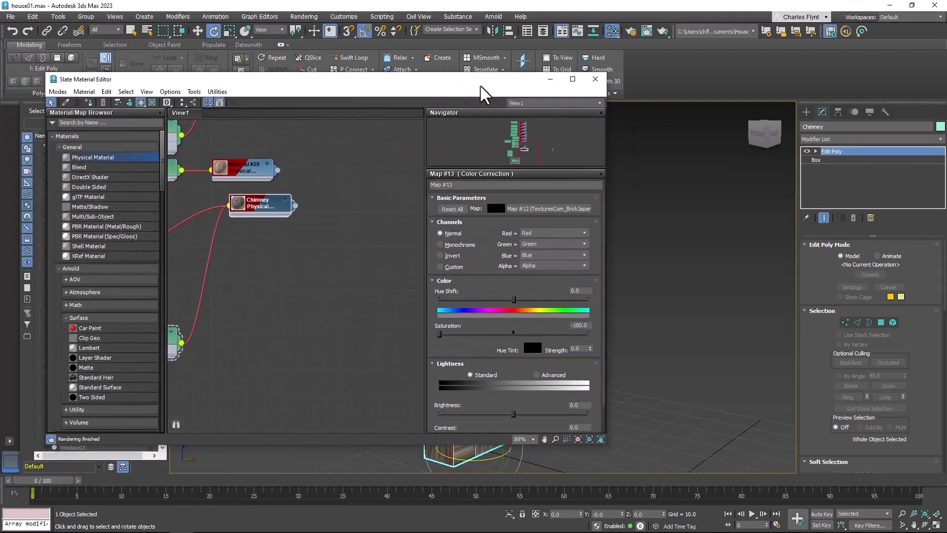
left_click(643, 79)
Add a UVW Map modifier above the chimney's Edit Poly and set its mapping to Box
scroll(504, 260, "down", 3)
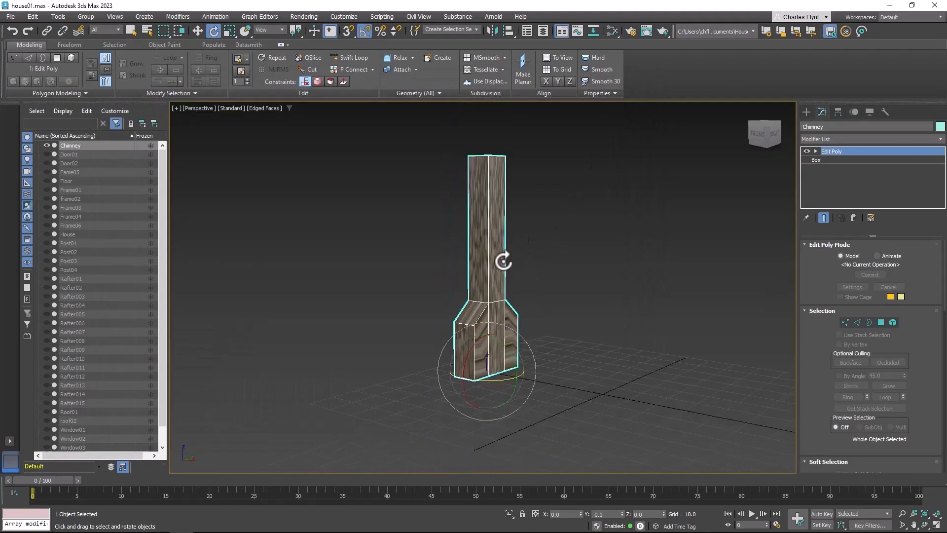
scroll(503, 260, "up", 6)
middle_click_drag(503, 260, 486, 308)
scroll(502, 310, "down", 6)
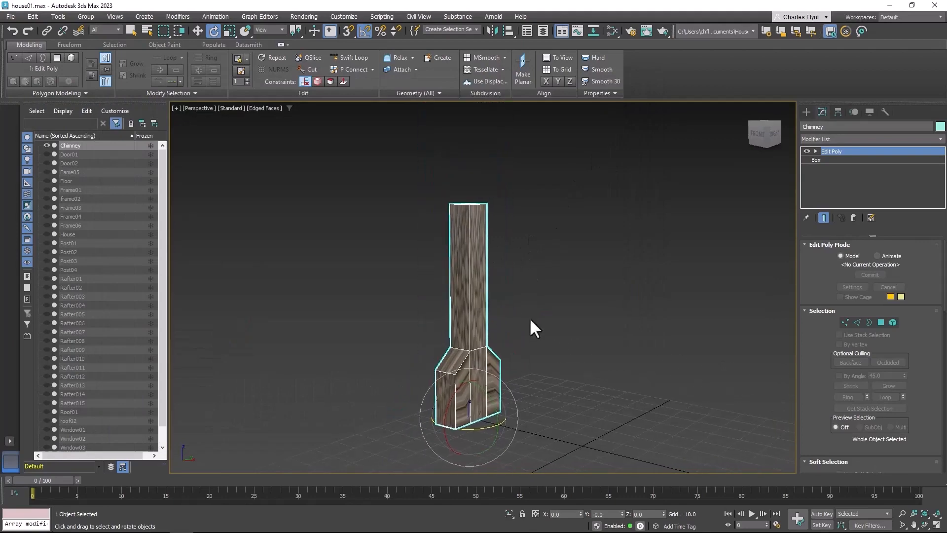
middle_click_drag(623, 327, 516, 301, "alt")
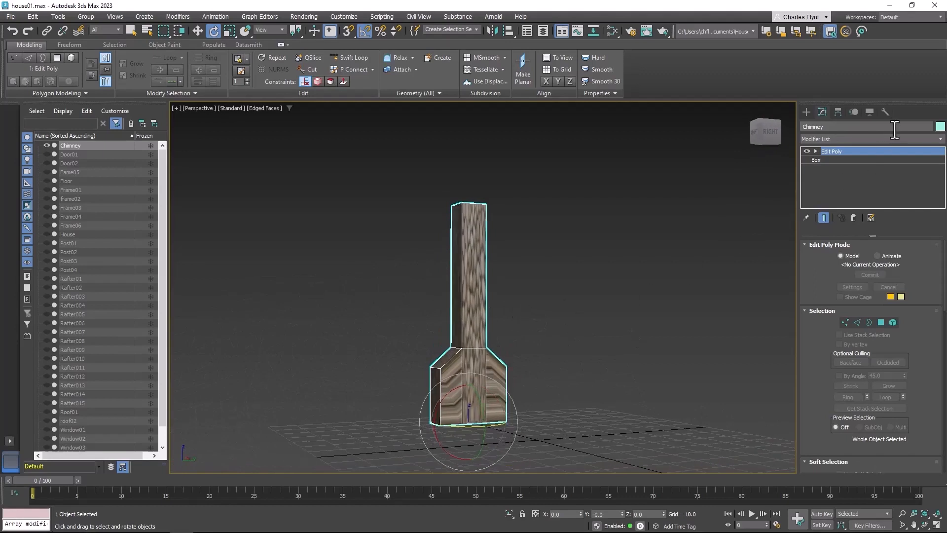
left_click(857, 139)
scroll(855, 85, "down", 5)
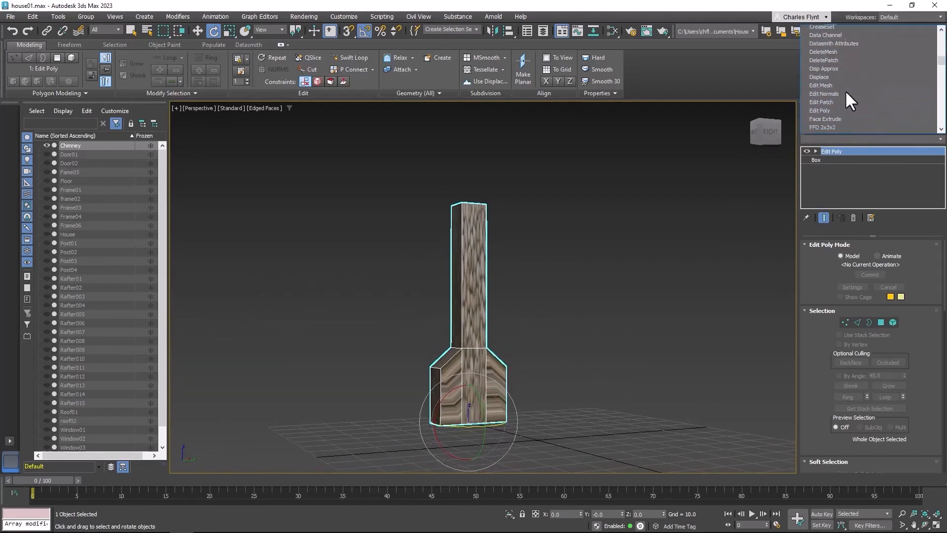
scroll(845, 91, "down", 15)
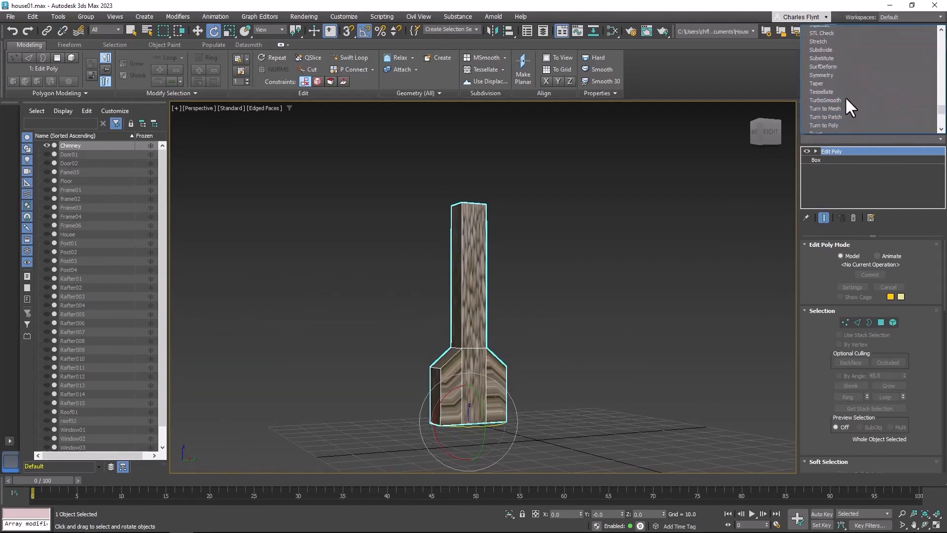
scroll(845, 97, "down", 3)
left_click(847, 89)
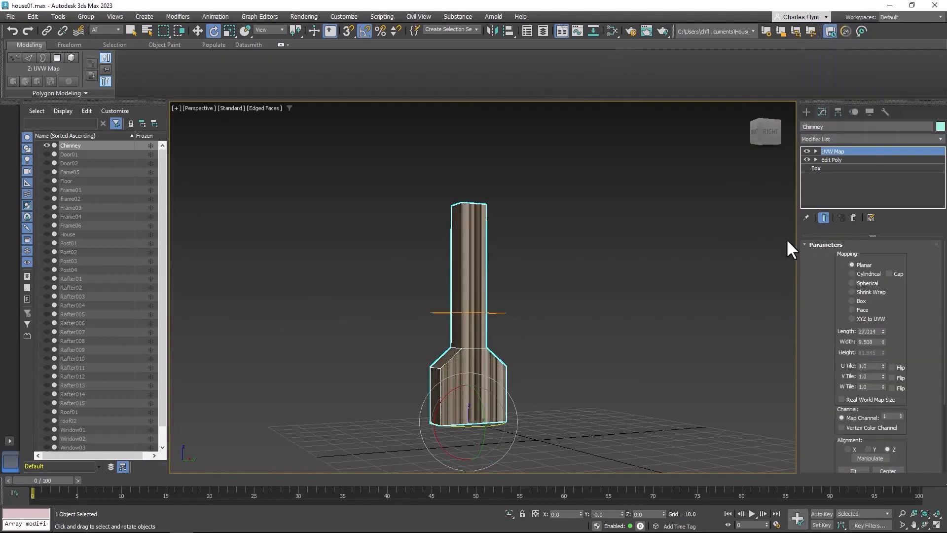
left_click(852, 302)
Resize the chimney's box mapping to length 21.374, width 22.43 and height 21.28 so the stones look evenly proportioned
scroll(487, 324, "up", 5)
scroll(487, 325, "down", 3)
middle_click_drag(487, 325, 465, 326, "alt")
middle_click_drag(465, 326, 478, 308)
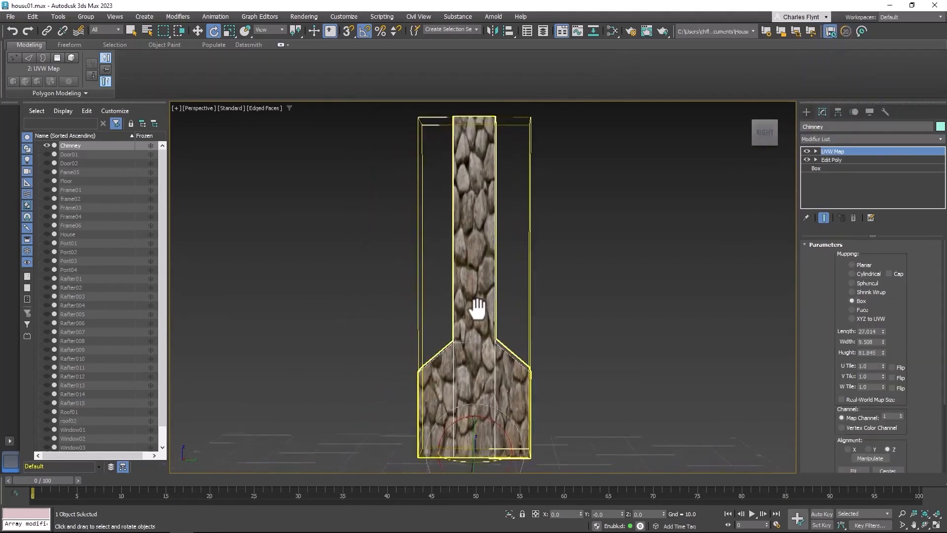
left_click_drag(883, 329, 884, 390)
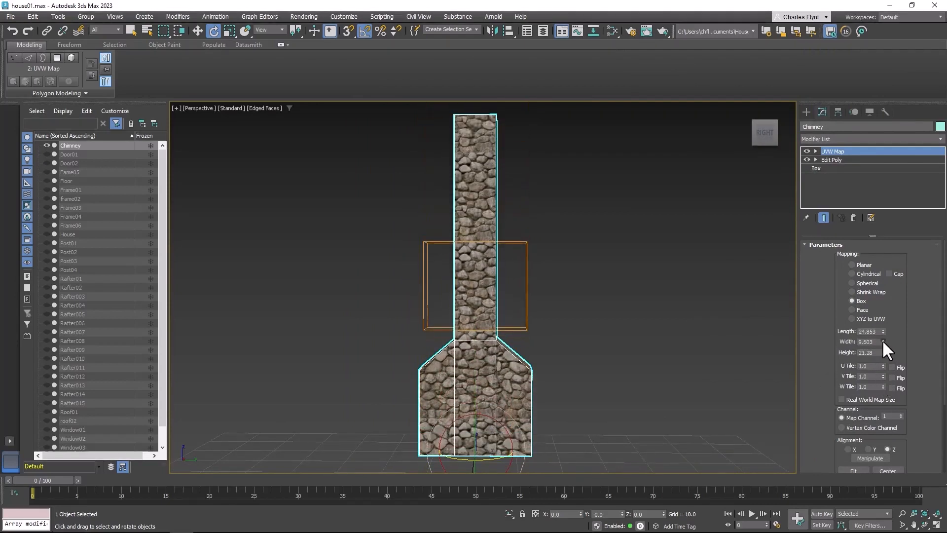
left_click_drag(884, 331, 884, 341)
middle_click_drag(625, 377, 716, 392, "alt")
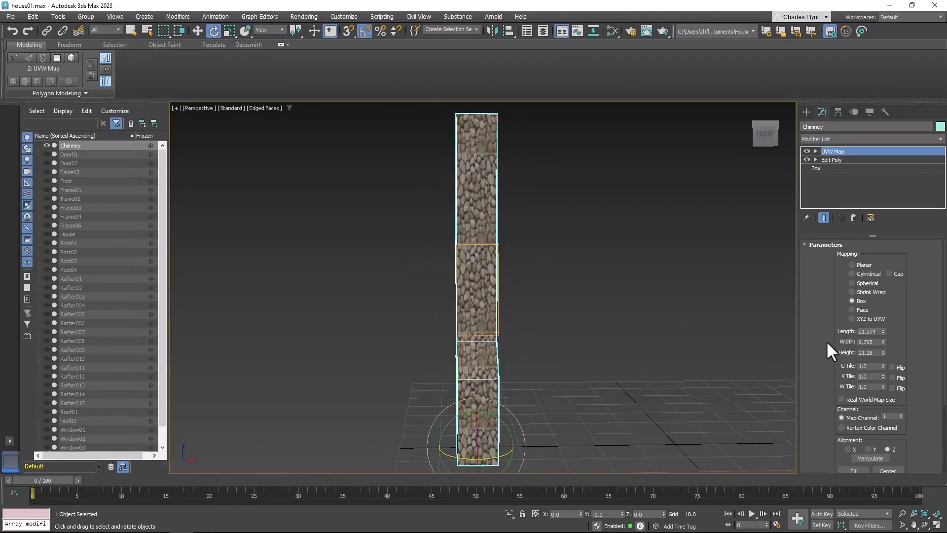
left_click_drag(883, 342, 889, 286)
middle_click_drag(592, 316, 625, 321, "alt")
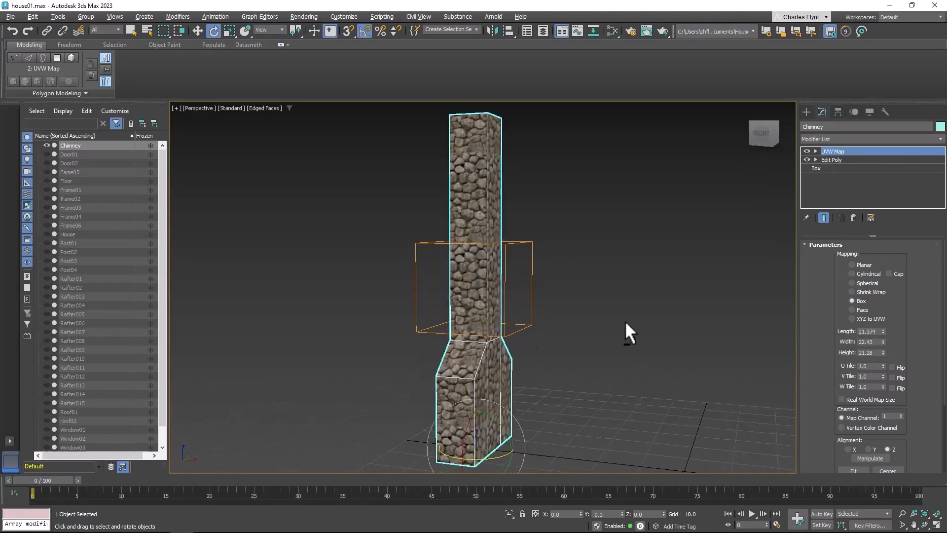
Add an Edit Poly modifier above the chimney's UVW Map and unhide all scene objects
middle_click_drag(656, 280, 643, 258, "alt")
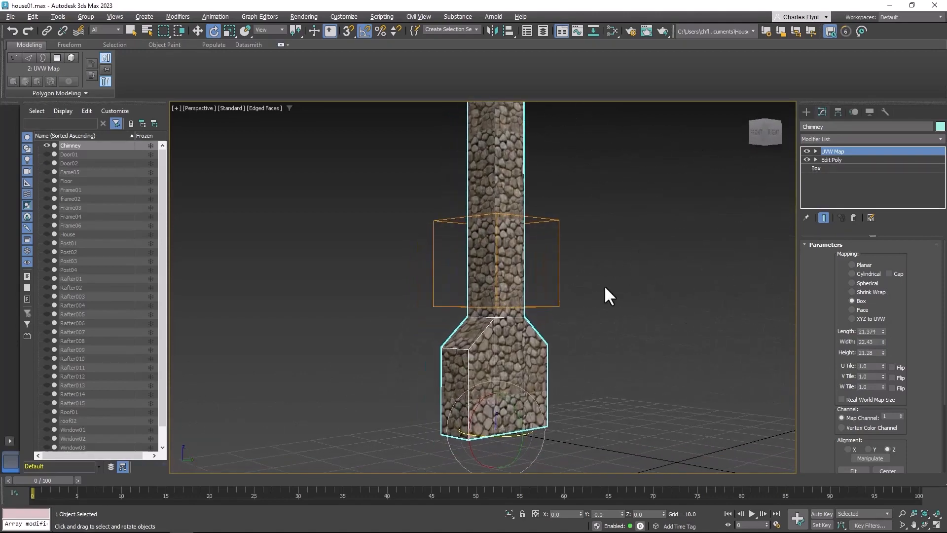
left_click(879, 139)
scroll(898, 326, "down", 5)
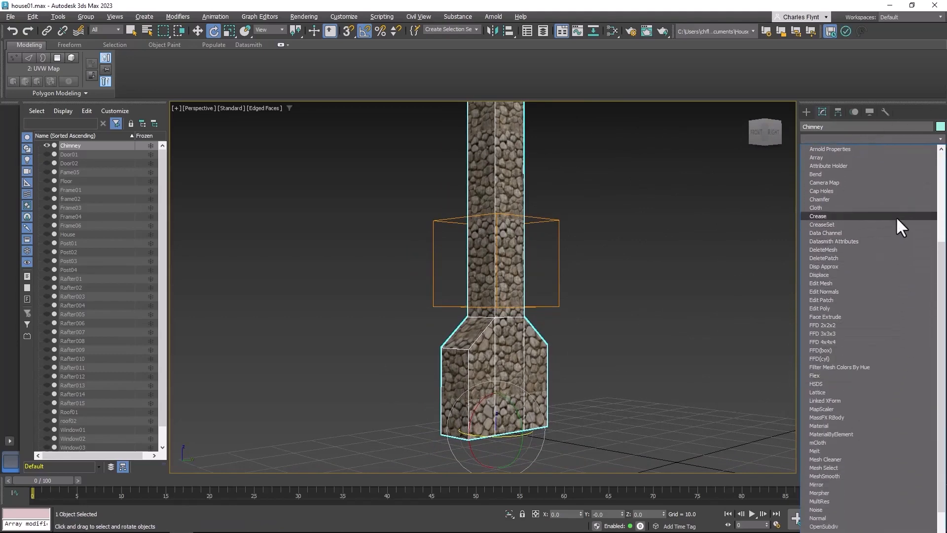
left_click(872, 306)
middle_click_drag(616, 312, 573, 296, "alt")
right_click(588, 241)
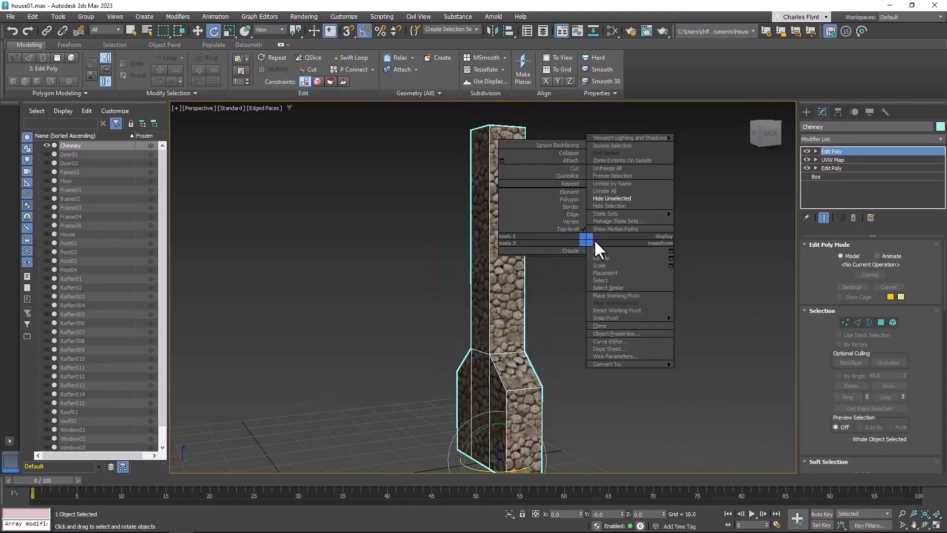
left_click(617, 191)
Select the Post01 porch post and the Frame03 beam resting on it, and hide all unselected objects
scroll(574, 323, "down", 5)
middle_click_drag(516, 324, 580, 323, "alt")
scroll(568, 311, "down", 2)
middle_click_drag(671, 328, 595, 245)
scroll(553, 305, "up", 6)
middle_click_drag(543, 339, 540, 300)
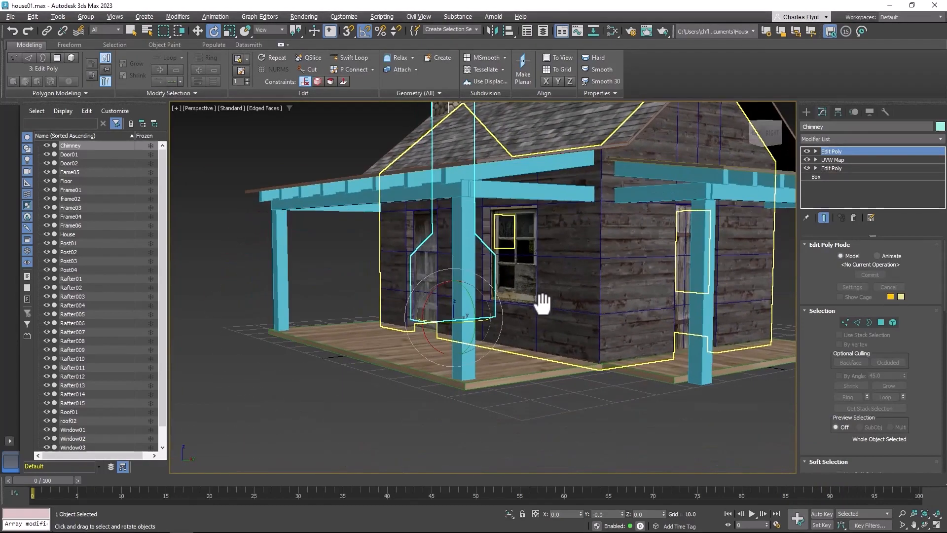
left_click(464, 235)
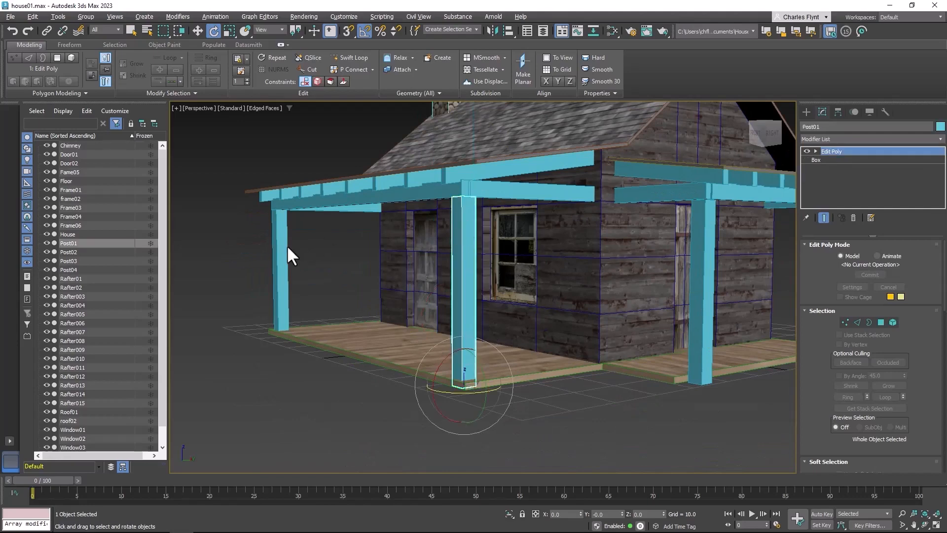
left_click(448, 193, "ctrl")
right_click(449, 201)
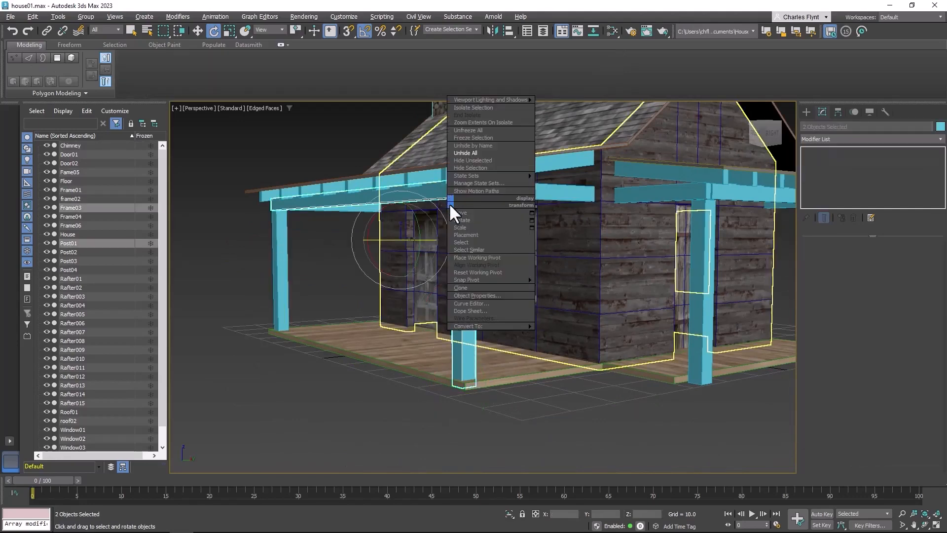
left_click(487, 161)
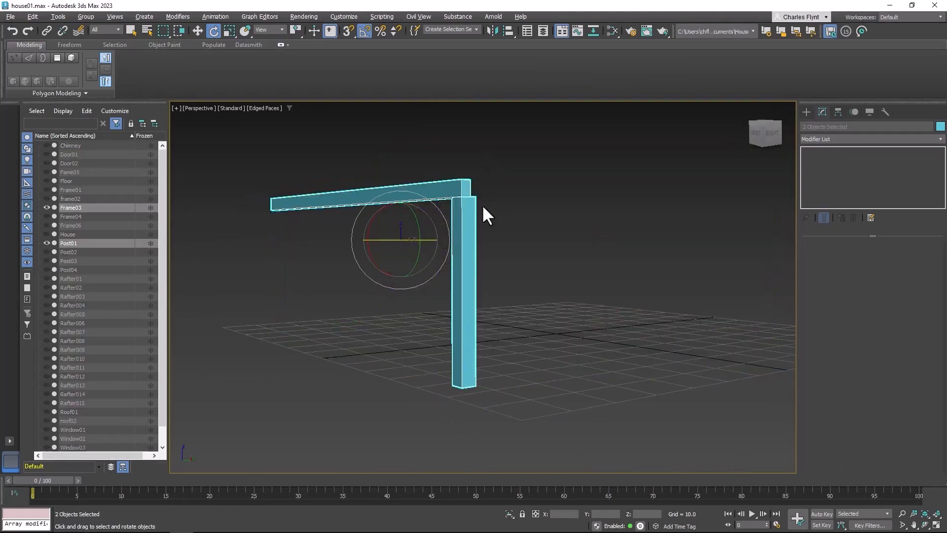
Delete the top end polygon of Post01
left_click_drag(483, 205, 489, 287)
middle_click_drag(483, 204, 489, 288)
scroll(490, 287, "down", 3)
scroll(489, 284, "up", 7)
left_click_drag(490, 287, 486, 279)
left_click(459, 271)
middle_click_drag(459, 271, 460, 326, "alt")
left_click(882, 322)
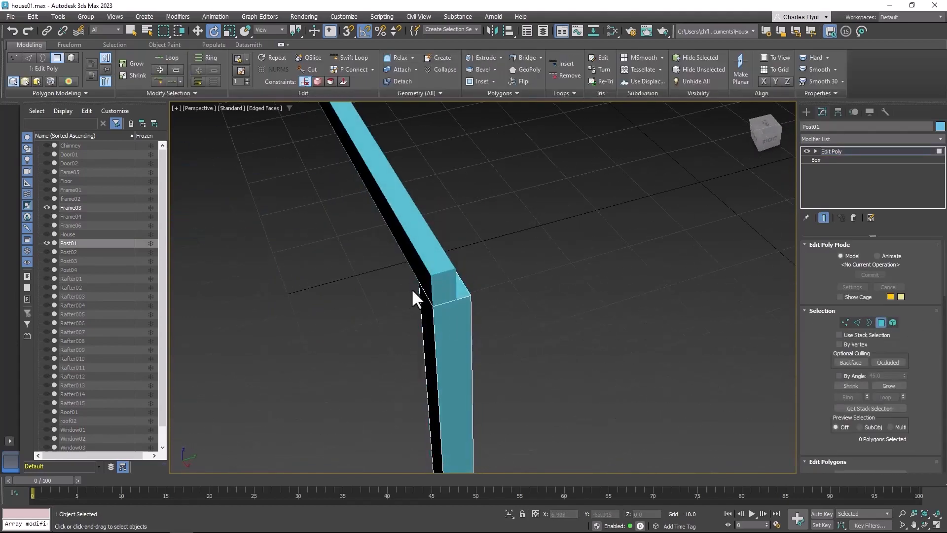
left_click(463, 285)
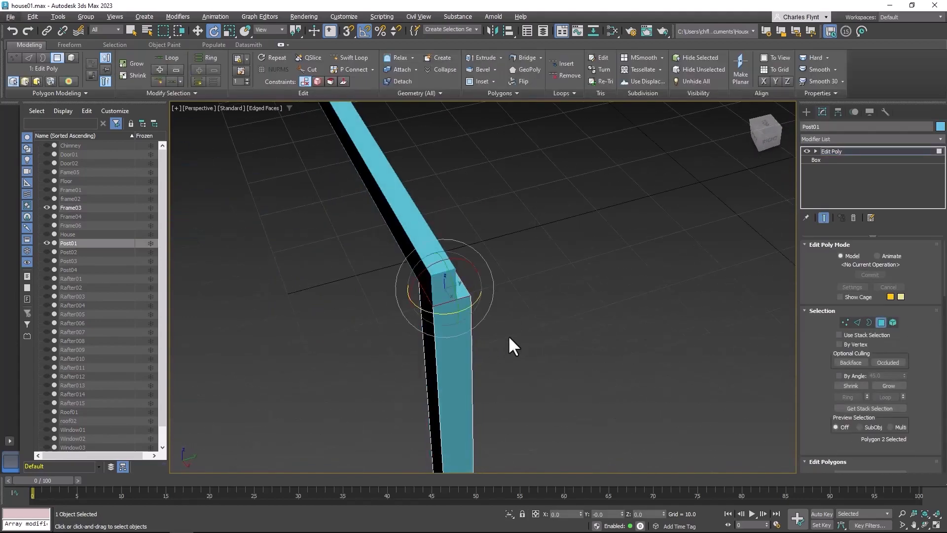
mouse_move(510, 342)
middle_mouse_down("alt")
mouse_move(481, 327)
mouse_move(504, 326)
middle_mouse_up("alt")
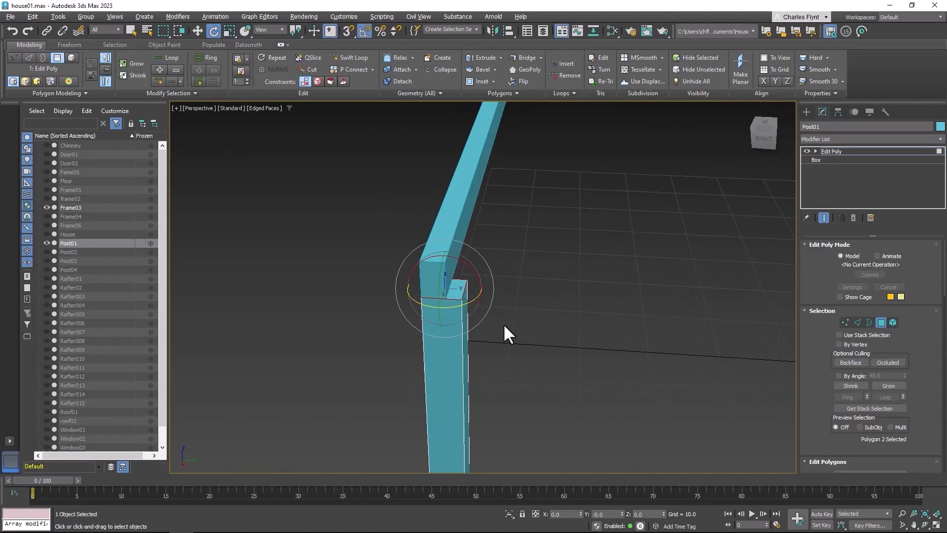
key("Delete")
Delete the bottom end polygon of Post01 and leave polygon editing
middle_click_drag(633, 394, 601, 258, "alt")
left_click(477, 433)
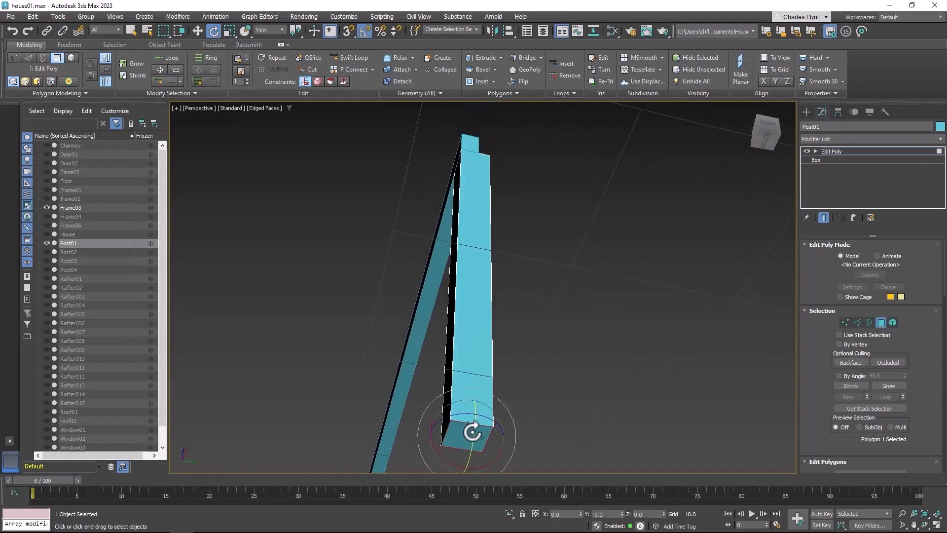
key("Delete")
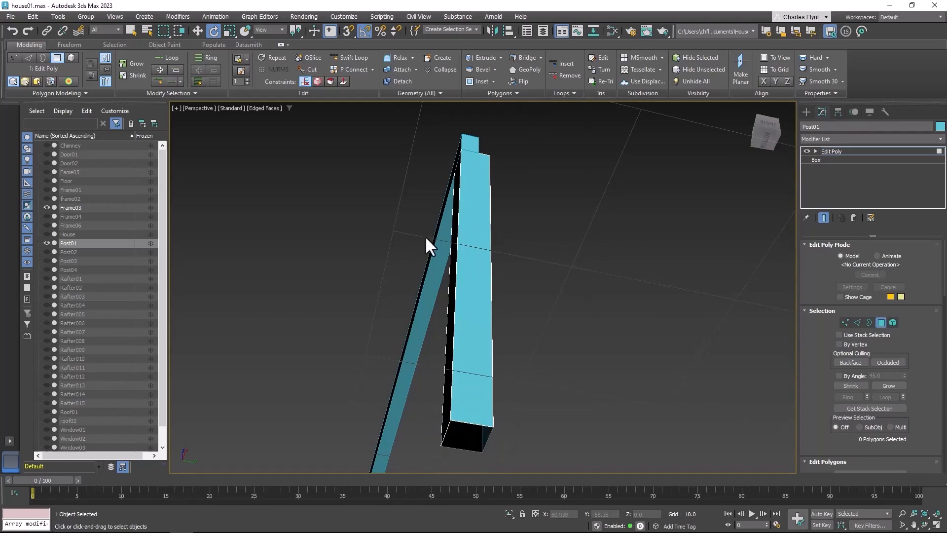
middle_click_drag(428, 245, 516, 390, "alt")
middle_click_drag(523, 241, 564, 283, "alt")
middle_click_drag(555, 321, 594, 253)
left_click(881, 322)
scroll(662, 307, "down", 2)
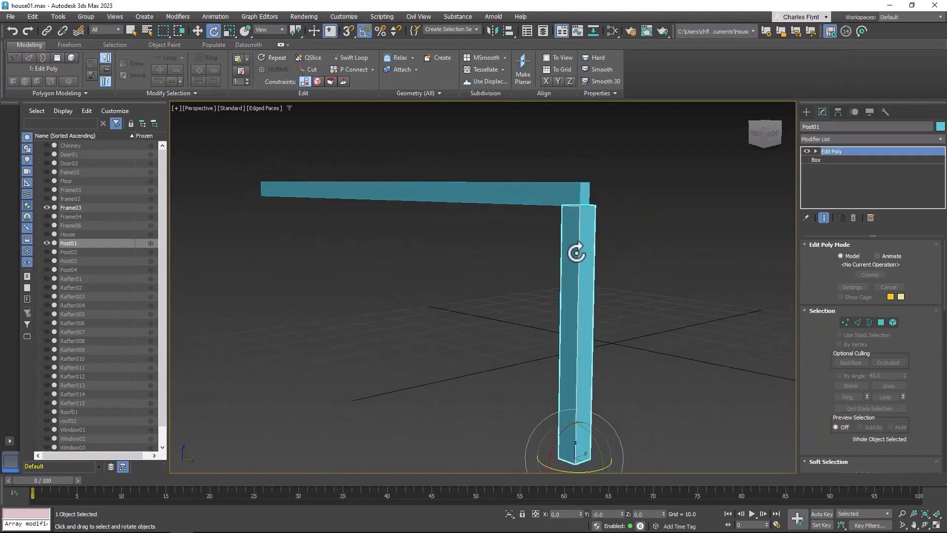
Create a Physical Material in the Slate Material Editor with reflections 0.0 and reflection roughness 1.0
left_click(612, 28)
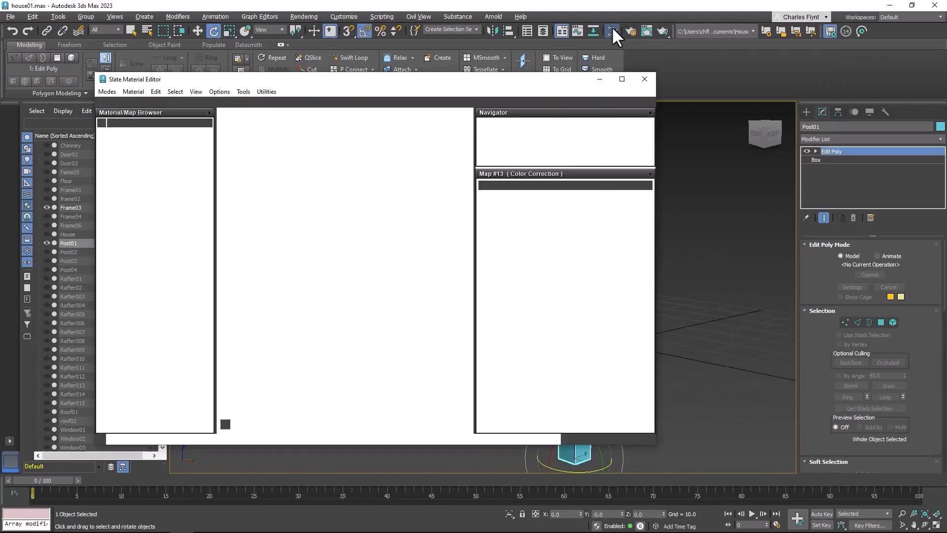
left_click_drag(259, 329, 276, 251)
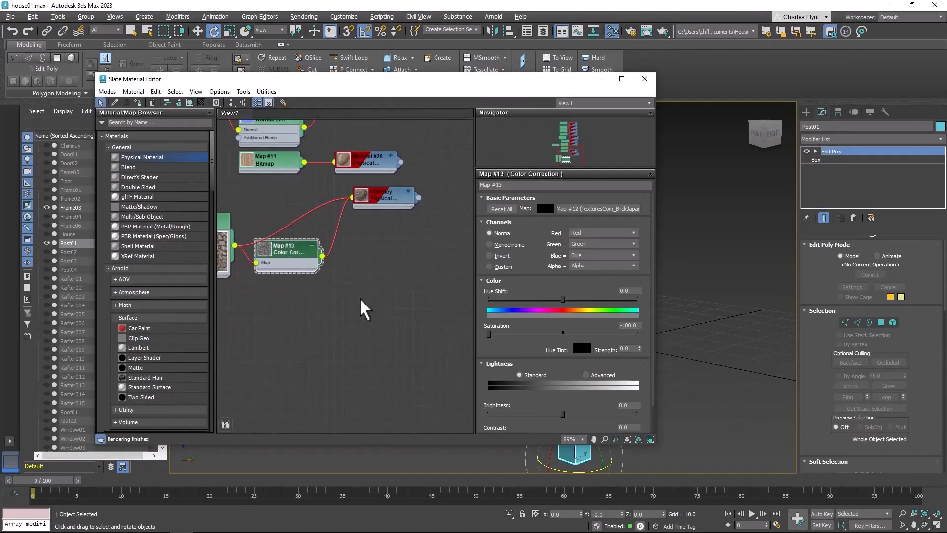
middle_click_drag(375, 298, 271, 258)
right_click(251, 197)
mouse_move(320, 203)
mouse_move(370, 204)
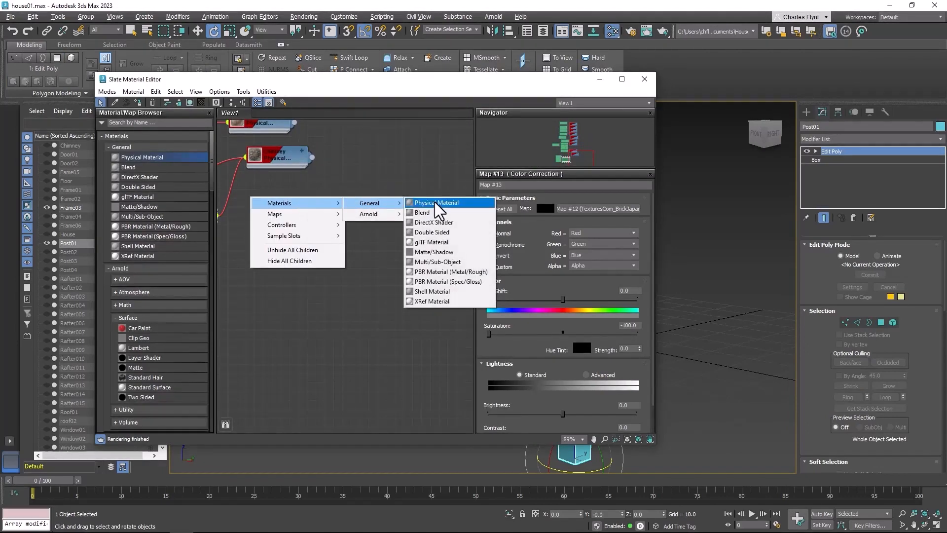
left_click(424, 206)
left_click_drag(272, 213, 368, 214)
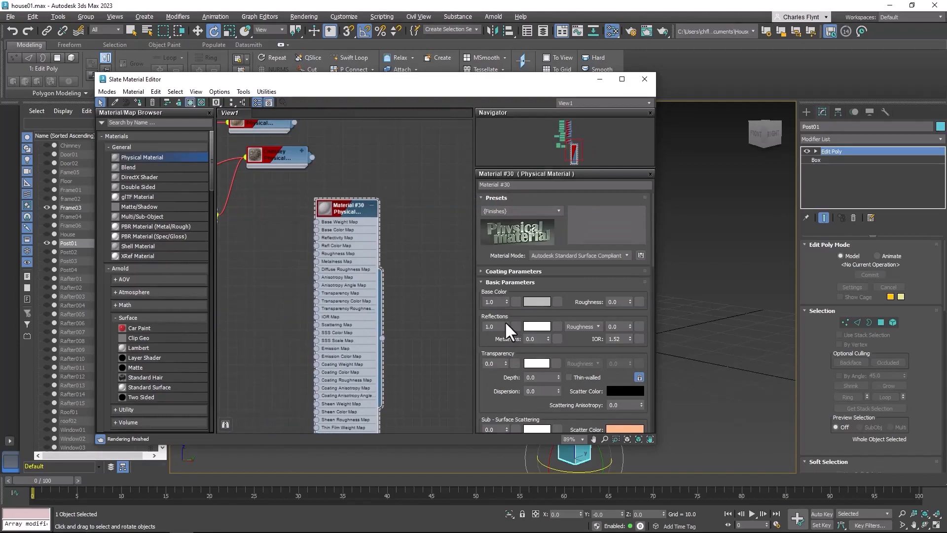
left_click_drag(630, 325, 617, 32)
middle_click_drag(407, 165, 452, 147)
Connect a Bitmap map using the oldWood_05 image to the new material's Base Color Map
left_click_drag(362, 213, 294, 222)
mouse_move(320, 242)
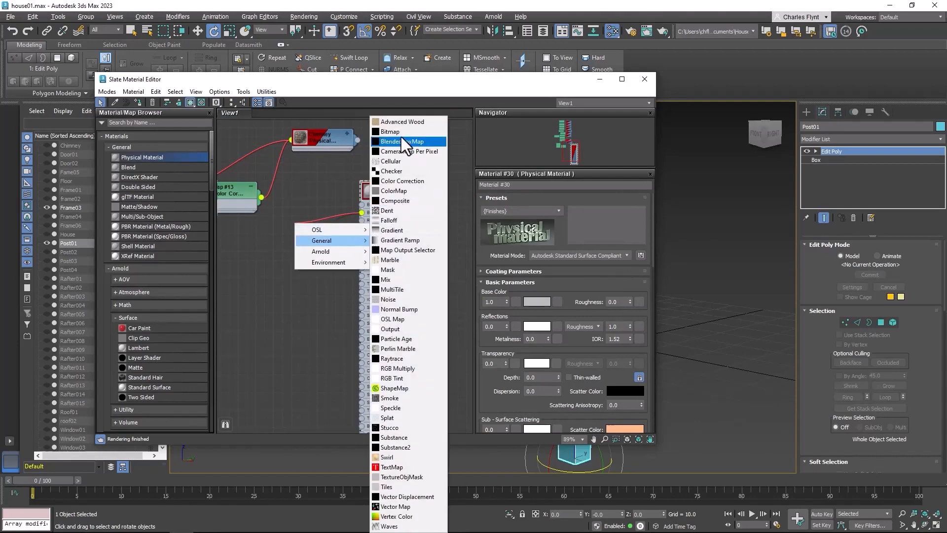
left_click(401, 138)
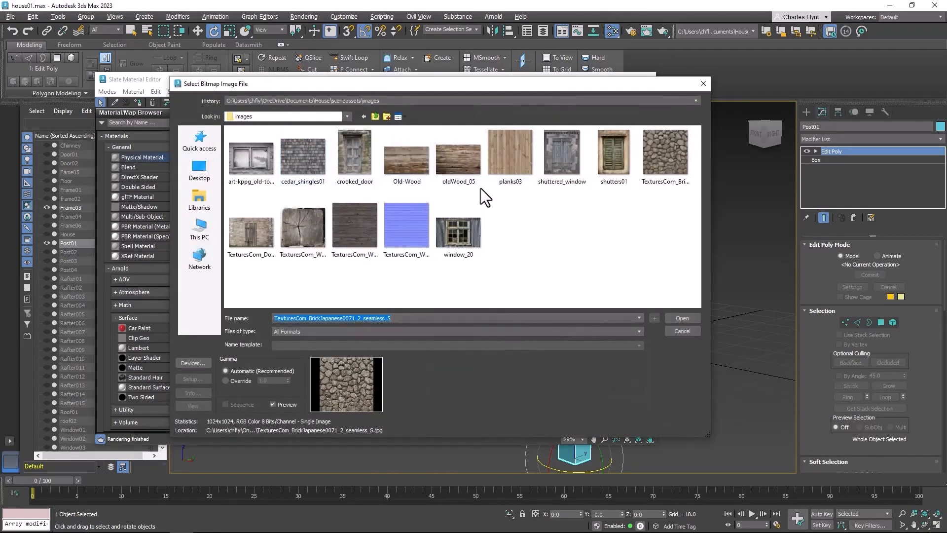
left_click(407, 167)
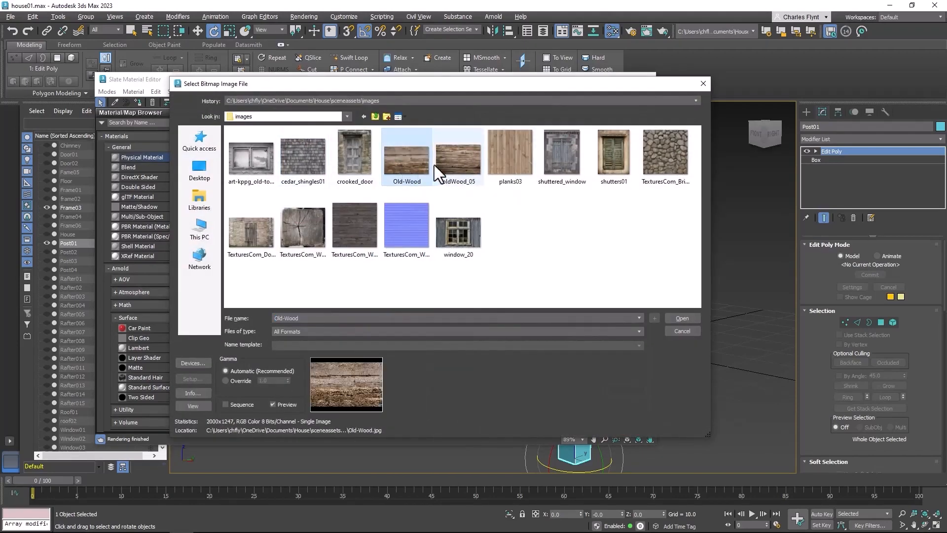
left_click(468, 162)
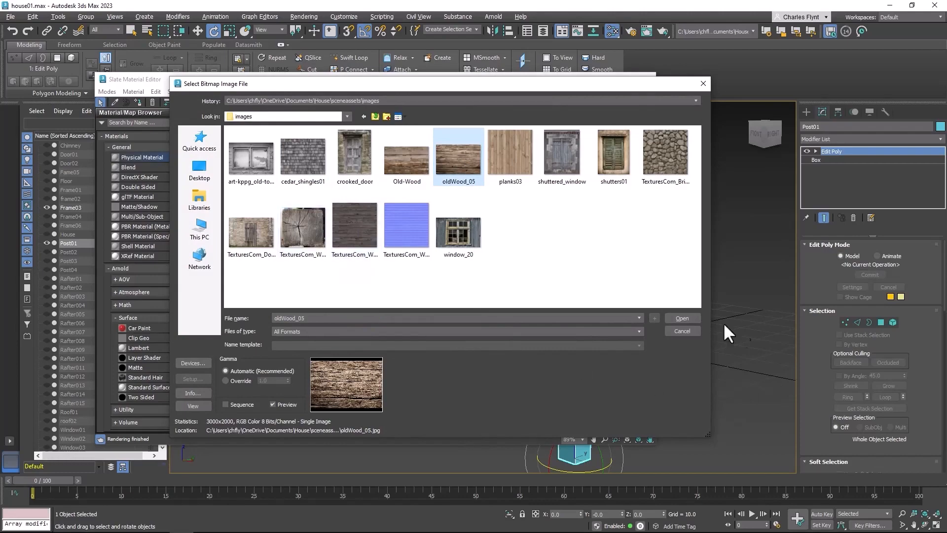
left_click(683, 319)
mouse_move(357, 247)
middle_mouse_down()
mouse_move(339, 252)
mouse_move(352, 262)
middle_mouse_up()
Assign the old wood material to Post01 and the Frame03 beam in the viewport
left_click_drag(519, 87, 392, 76)
left_click_drag(254, 306, 575, 318)
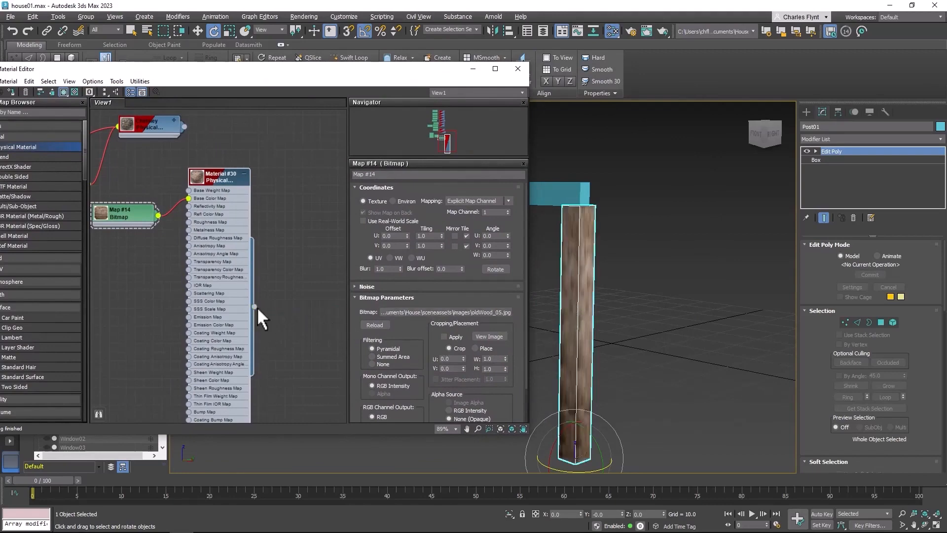
left_click_drag(255, 306, 561, 194)
Collapse the old wood material node and line it up beside its bitmap node
middle_click_drag(204, 270, 245, 271)
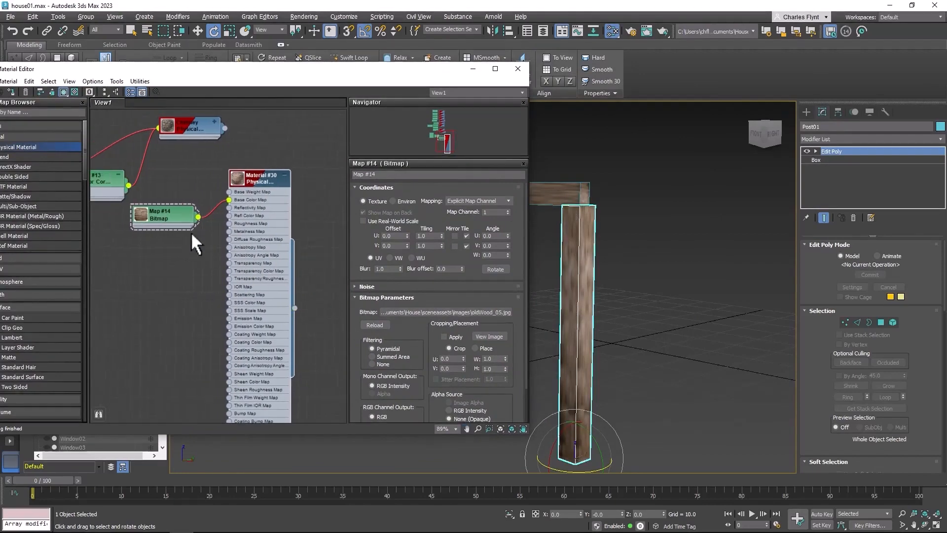
mouse_move(177, 222)
left_mouse_down()
mouse_move(159, 222)
mouse_move(167, 217)
left_mouse_up()
left_click(283, 174)
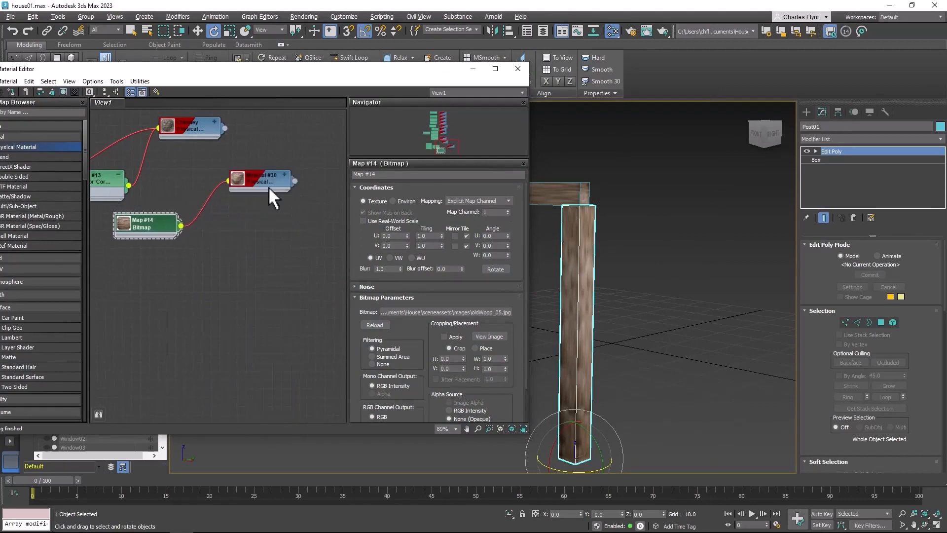
left_click_drag(268, 187, 260, 239)
left_click_drag(150, 221, 159, 222)
Create a second Physical Material below the old wood one with reflections 0.0 and reflection roughness 1.0
right_click(243, 279)
mouse_move(278, 285)
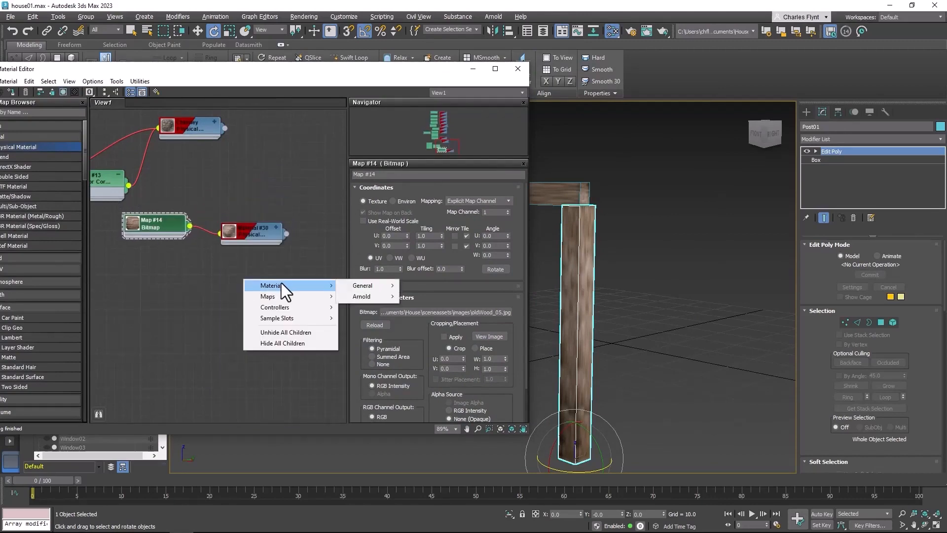
mouse_move(372, 289)
left_click(427, 286)
mouse_move(256, 276)
left_mouse_down()
mouse_move(292, 276)
mouse_move(260, 274)
left_mouse_up()
left_click_drag(380, 316, 418, 433)
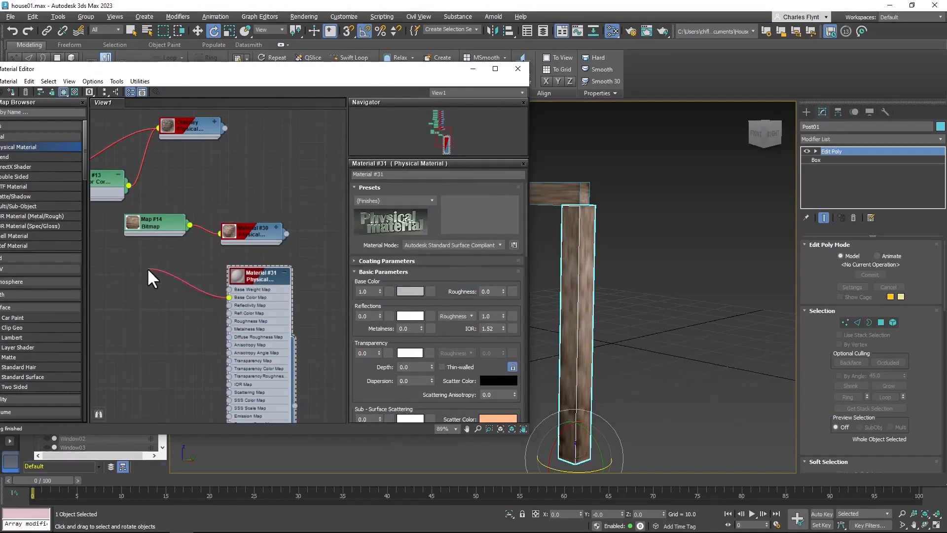
Connect a TexturesCom_WoodEnds0017_2_M bitmap to the second material's Base Color Map and collapse the material node
left_click_drag(148, 277, 153, 279)
mouse_move(173, 290)
left_click(255, 129)
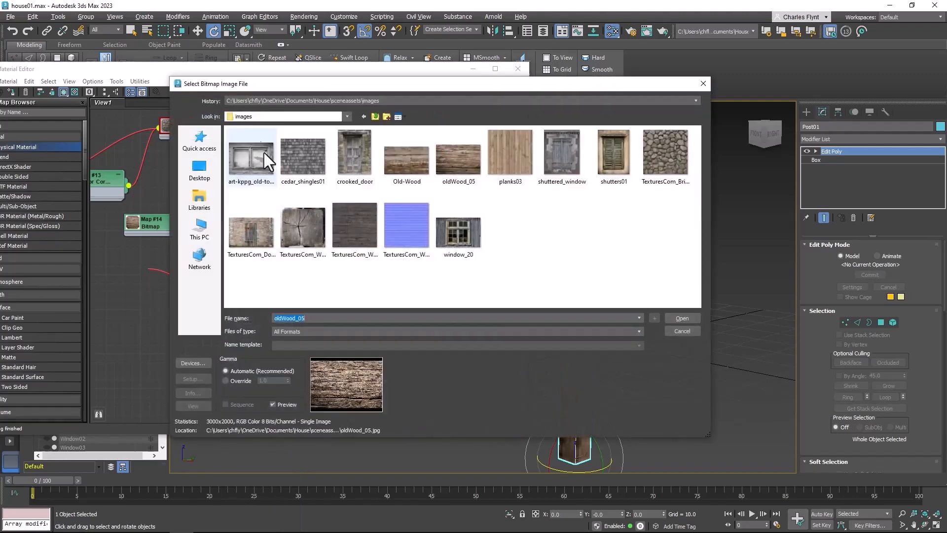
left_click(305, 236)
left_click(691, 318)
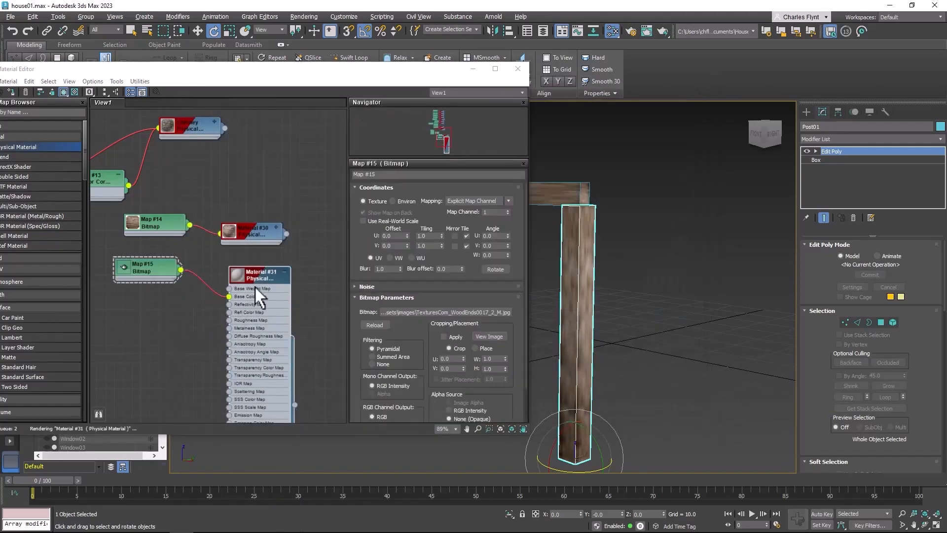
double_click(285, 267)
left_click(284, 272)
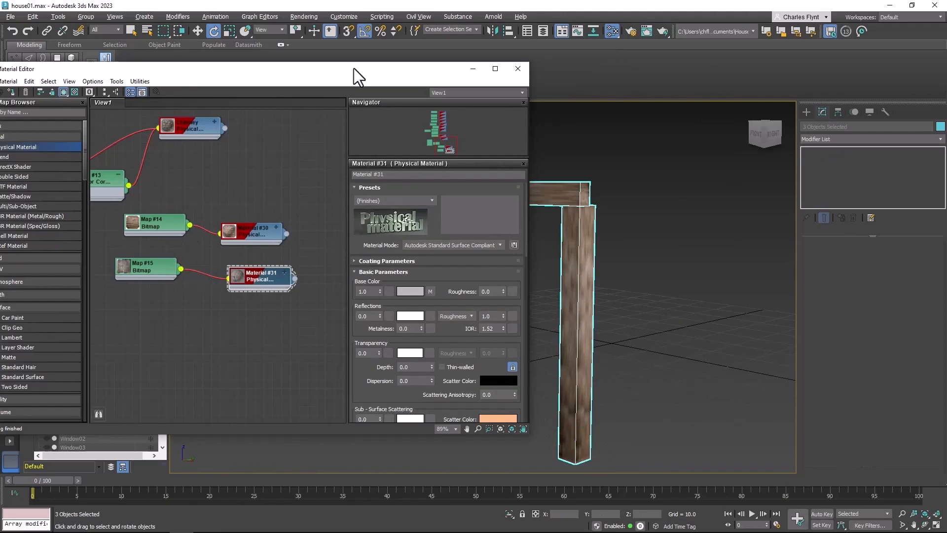
Close the material editor and examine the textured beam and both posts from different angles
left_click_drag(353, 68, 458, 95)
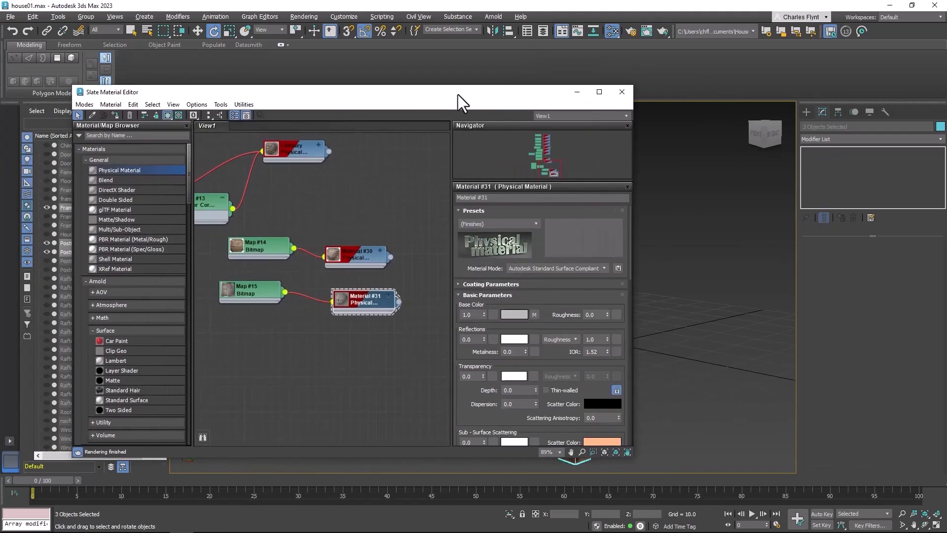
left_click(621, 92)
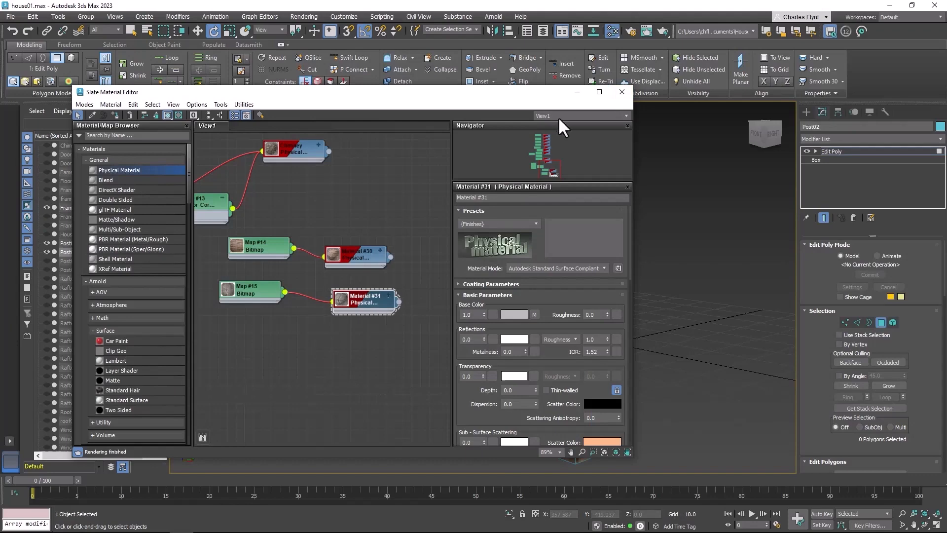
left_click(620, 93)
middle_click_drag(343, 304, 387, 301, "alt")
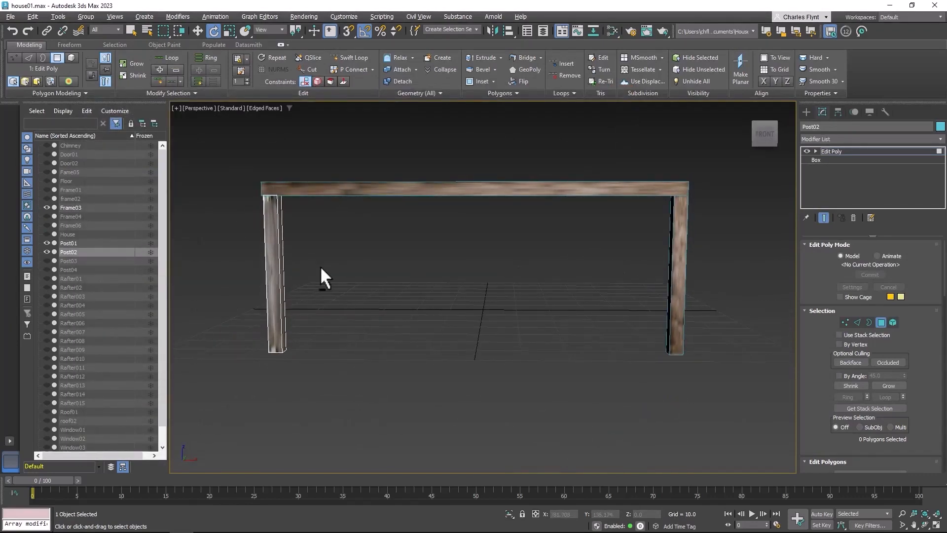
middle_click_drag(321, 268, 299, 289, "alt")
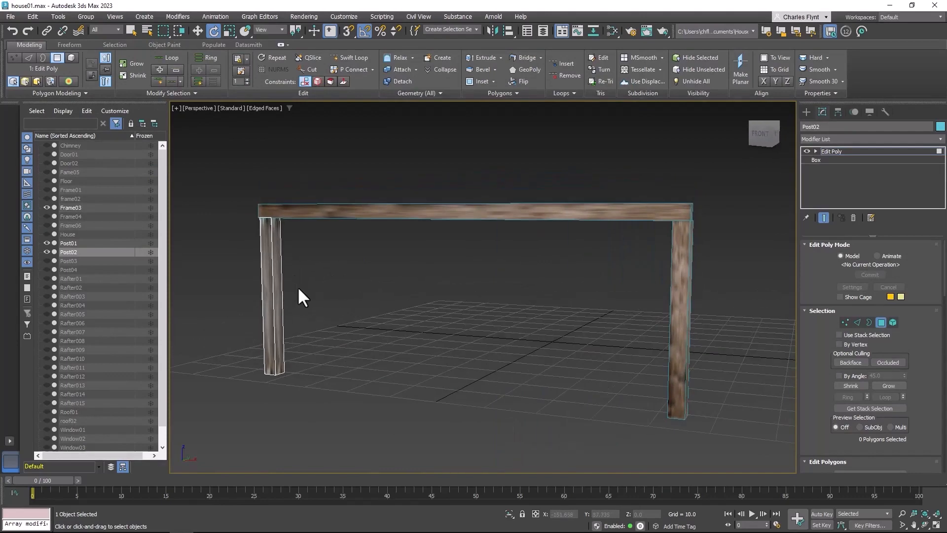
Apply the old wood material, Material #30, to Post02 and close the material editor
left_click(613, 28)
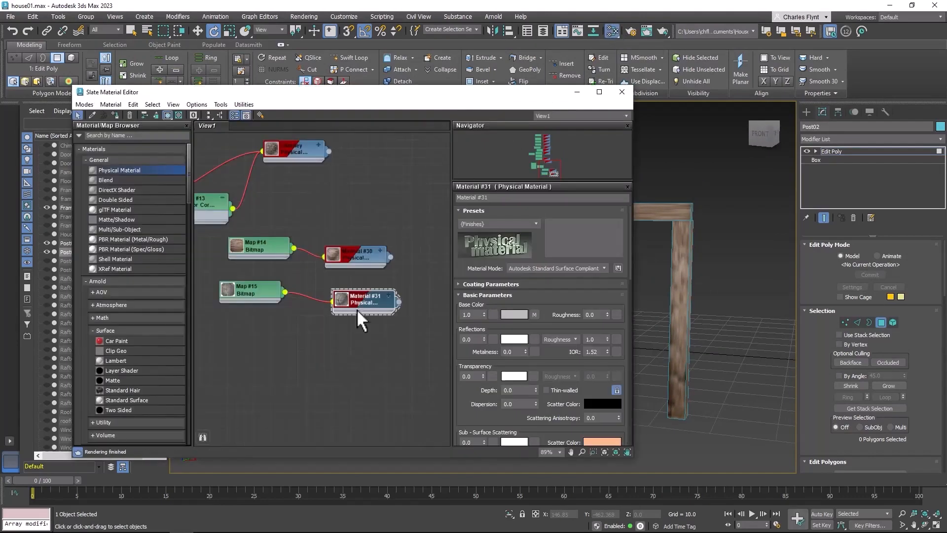
double_click(366, 260)
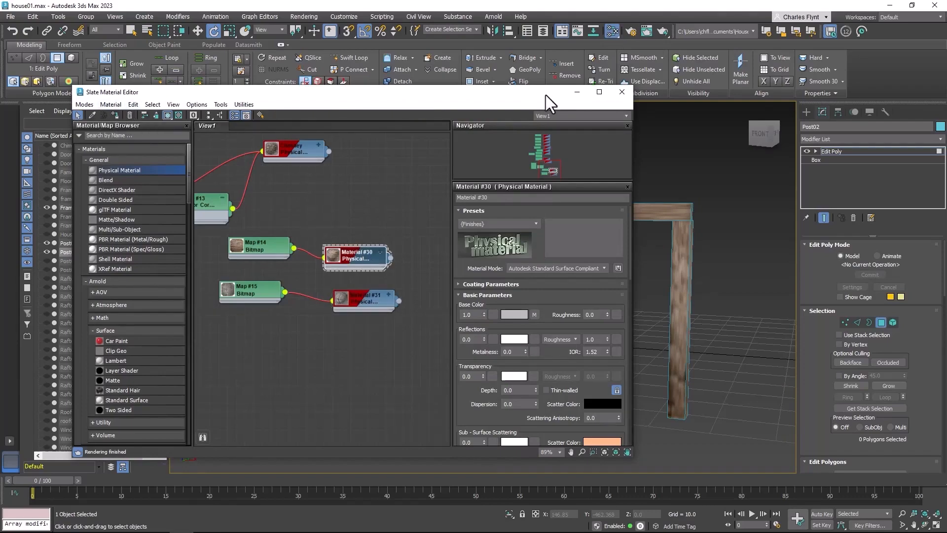
left_click_drag(545, 96, 617, 121)
left_click(692, 118)
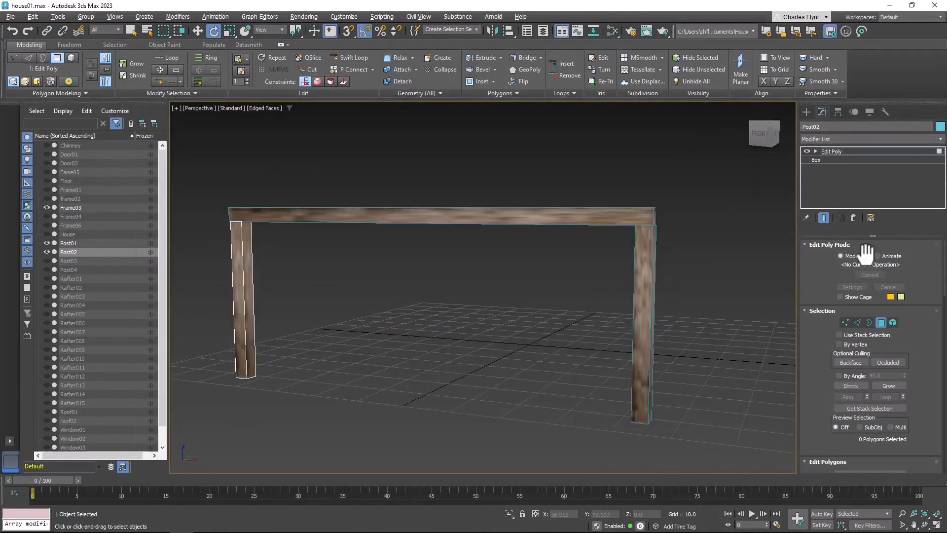
Leave polygon editing on Post02 and add a UVW Map modifier with Box mapping
left_click(853, 152)
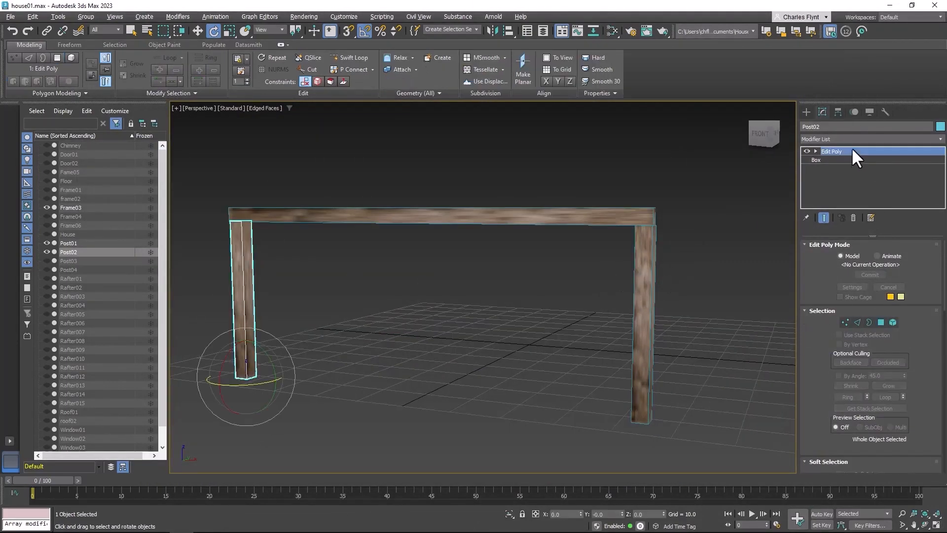
left_click(851, 140)
scroll(849, 89, "down", 5)
scroll(856, 84, "down", 15)
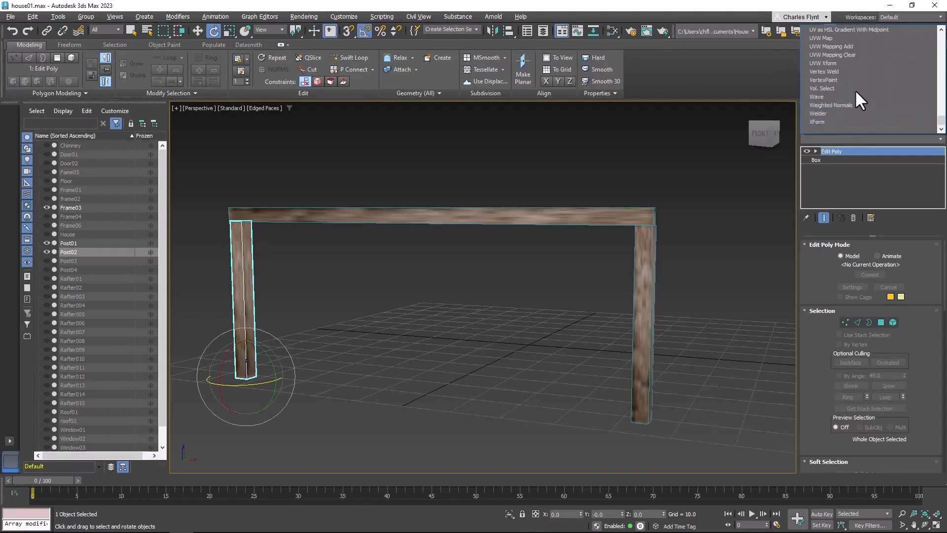
scroll(855, 74, "up", 2)
left_click(857, 88)
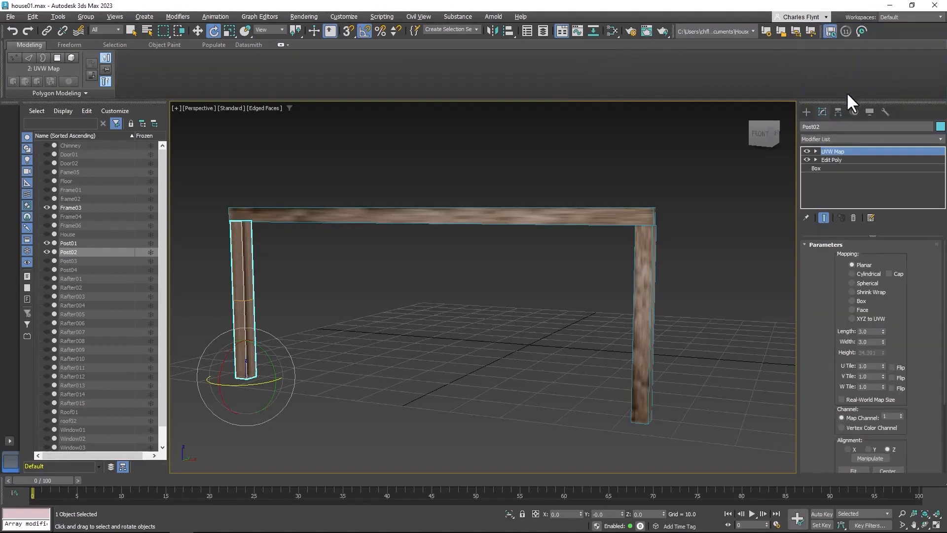
left_click(852, 301)
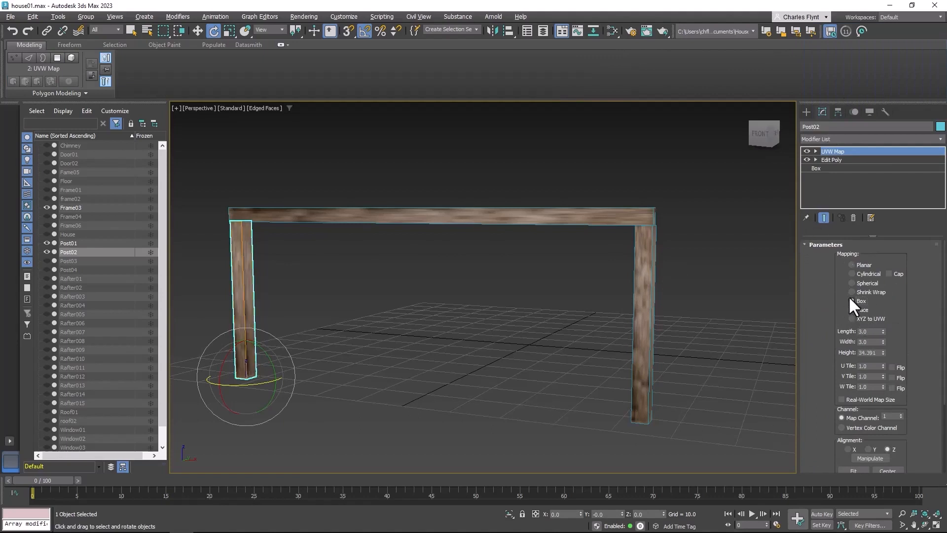
left_click(655, 283)
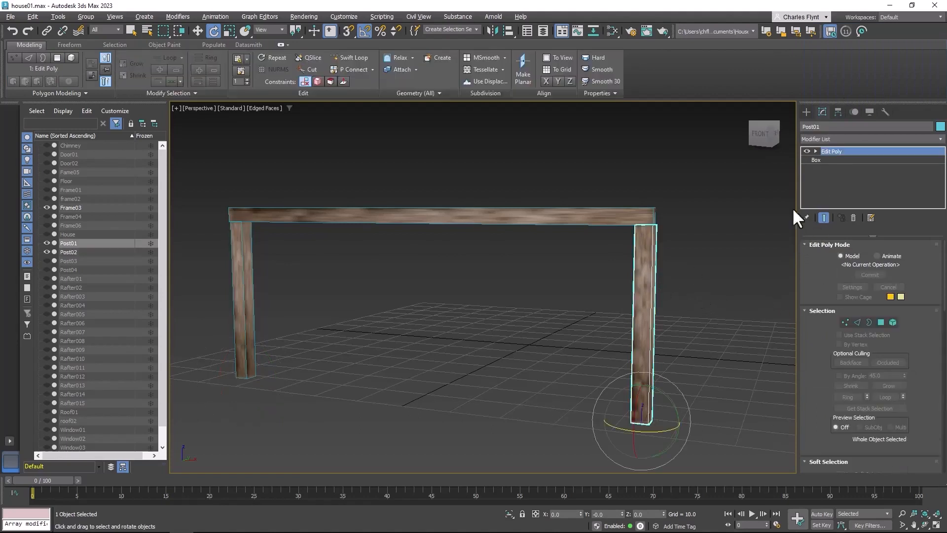
left_click(854, 140)
left_click(854, 140)
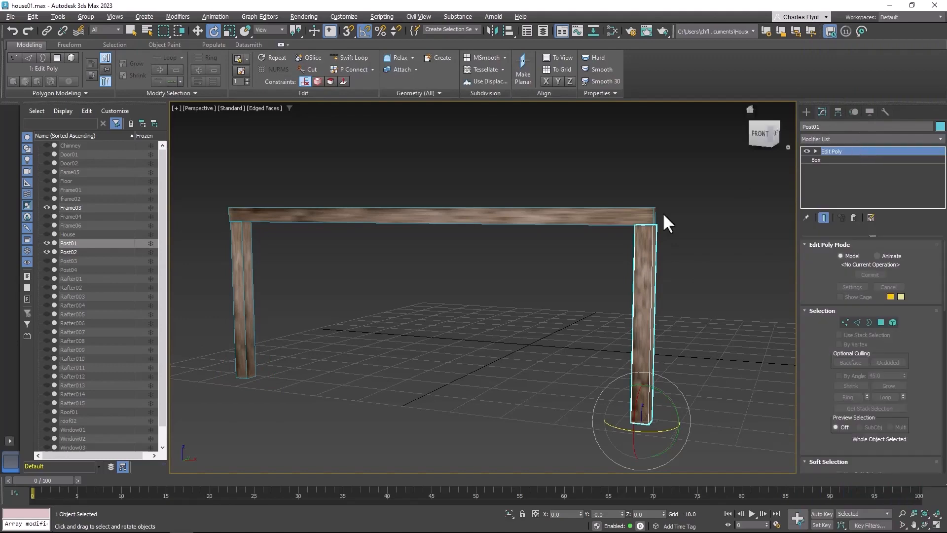
Resize Post02's box mapping to about 3.99 length, 5.783 width and 20.635 height
middle_click_drag(487, 290, 577, 294)
scroll(320, 287, "down", 3)
scroll(321, 286, "up", 6)
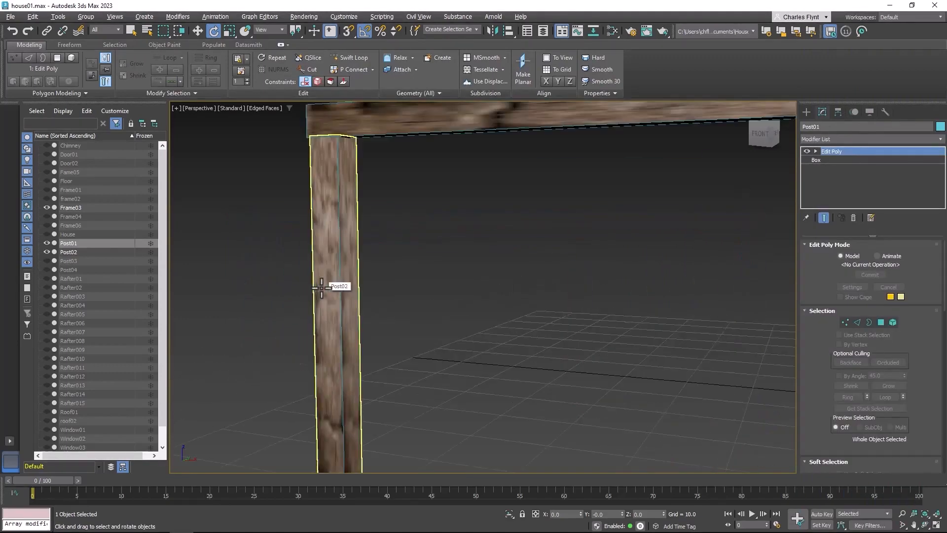
middle_click_drag(321, 286, 448, 233)
scroll(457, 185, "down", 4)
scroll(455, 258, "up", 3)
left_click(364, 226)
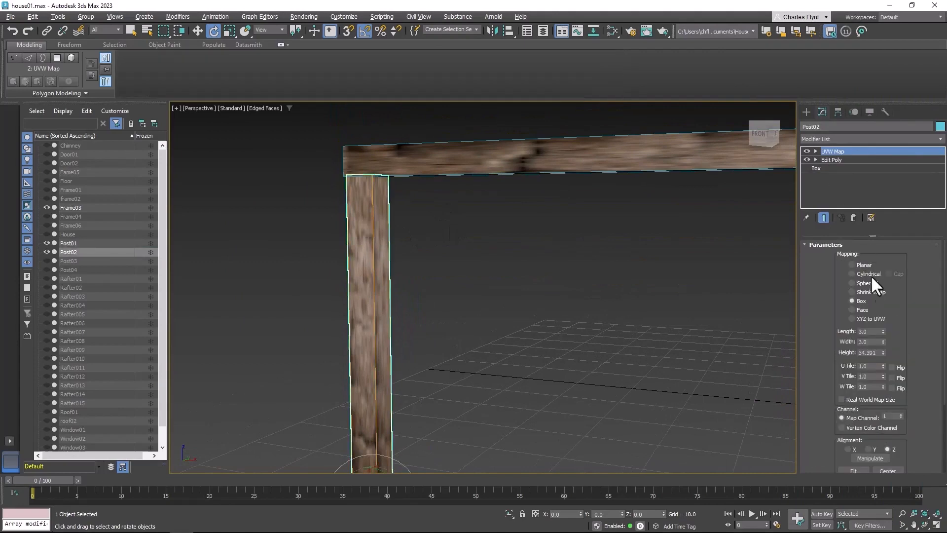
middle_click_drag(707, 321, 627, 295)
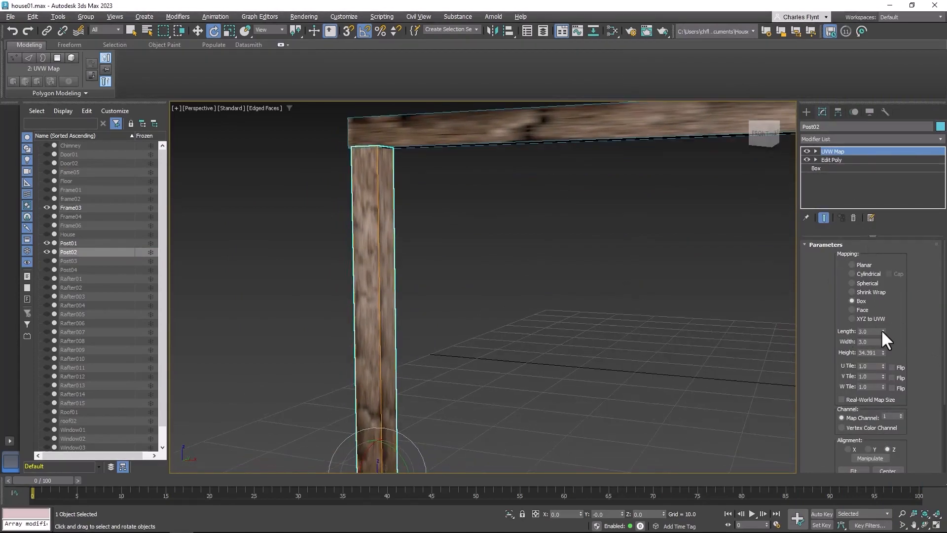
left_click_drag(883, 331, 884, 372)
middle_click_drag(405, 291, 550, 292)
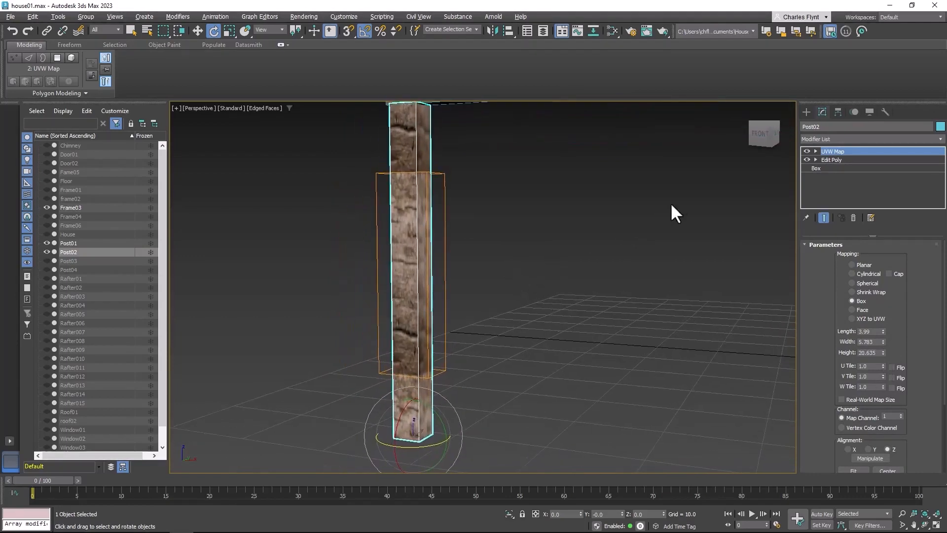
Rotate Post02's UVW Map gizmo about 90 degrees and resize it to about 5.067 length and 29.438 width
left_click(815, 151)
left_click(830, 159)
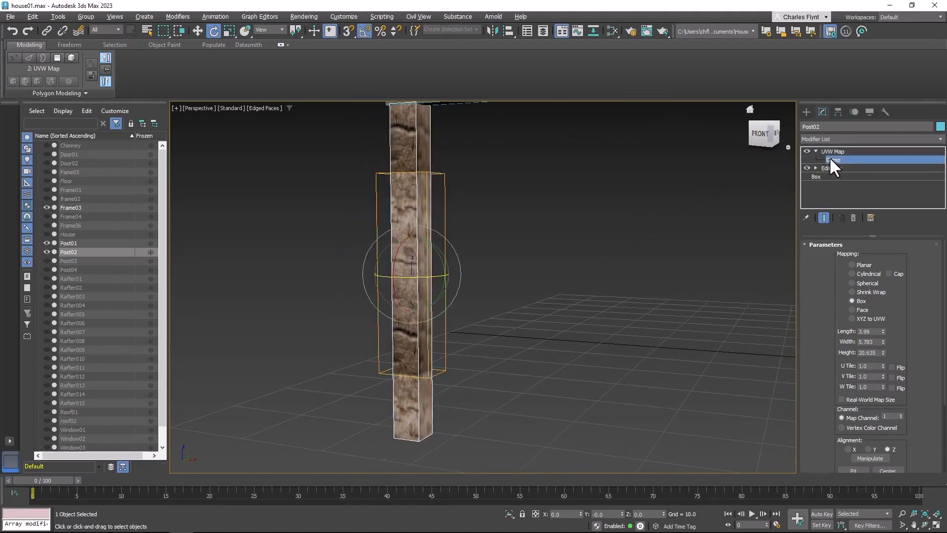
left_click_drag(440, 255, 394, 229)
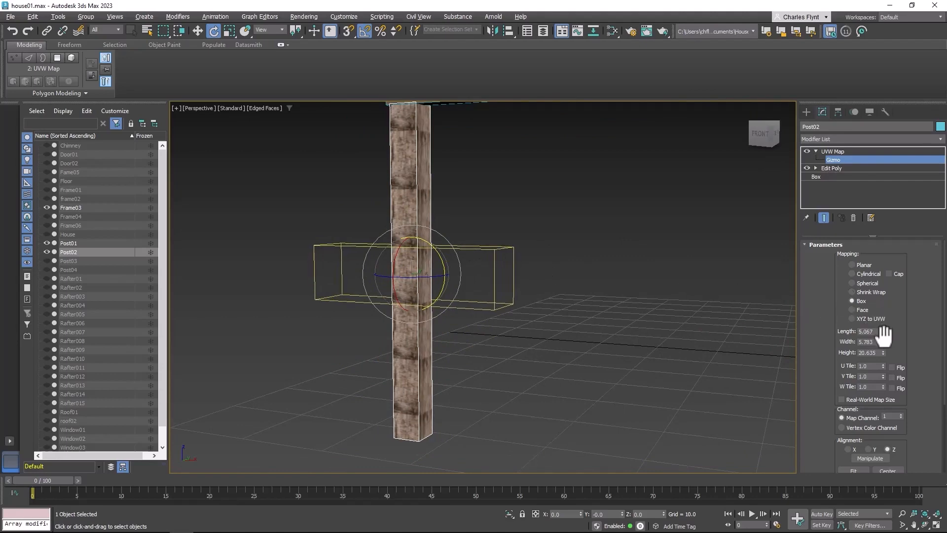
left_click_drag(883, 342, 835, 140)
middle_click_drag(755, 180, 763, 232)
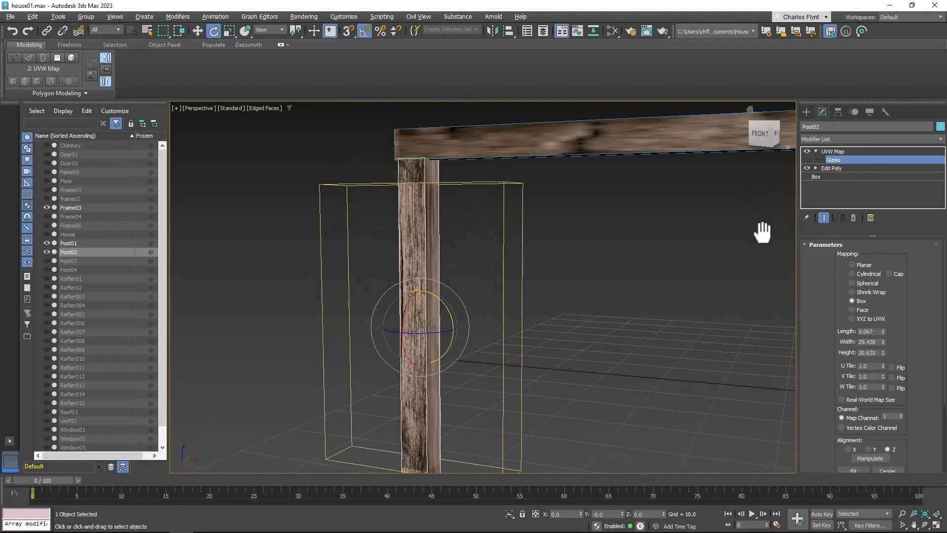
Fine-tune Post02's mapping gizmo to about 18.784 length, 34.653 width and 21.047 height
left_click_drag(883, 341, 881, 330)
middle_click_drag(623, 299, 600, 319)
left_click_drag(883, 342, 886, 342)
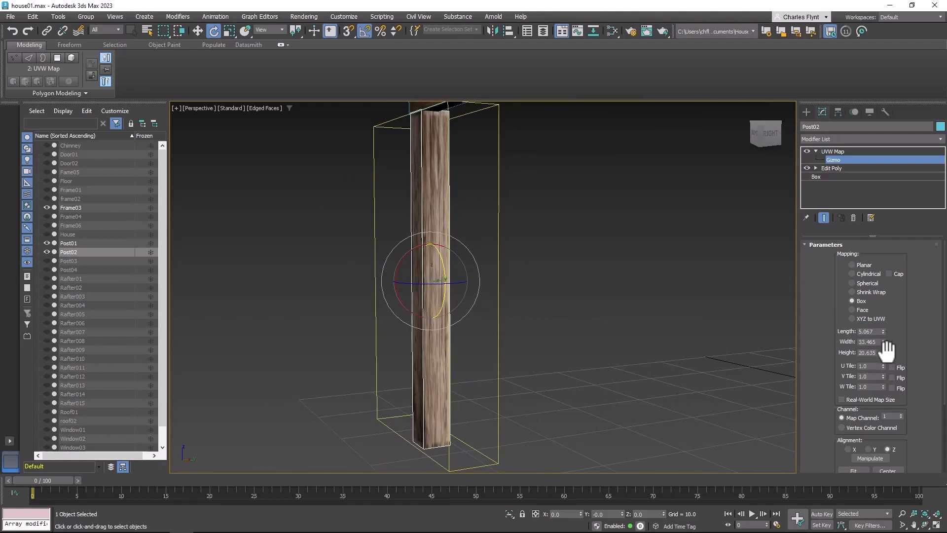
left_click_drag(883, 352, 875, 223)
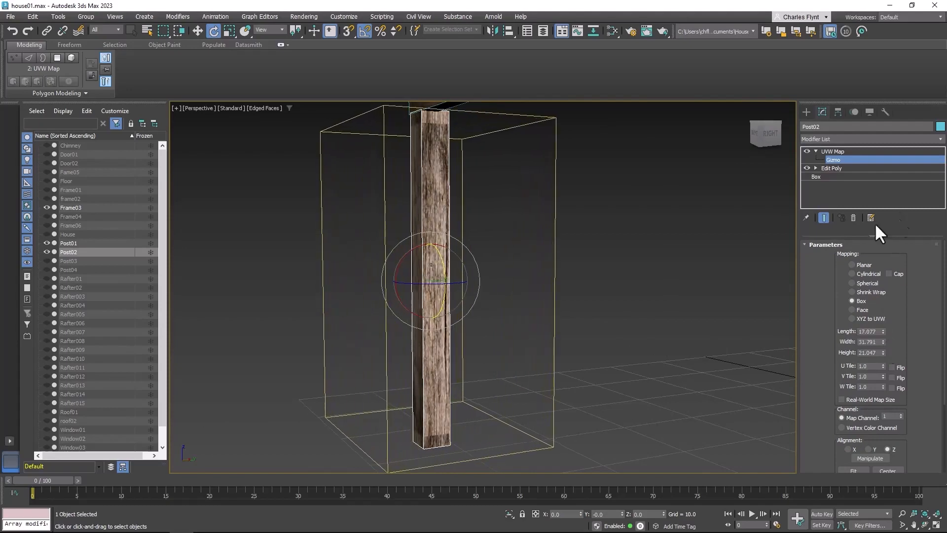
middle_click_drag(505, 256, 626, 268, "alt")
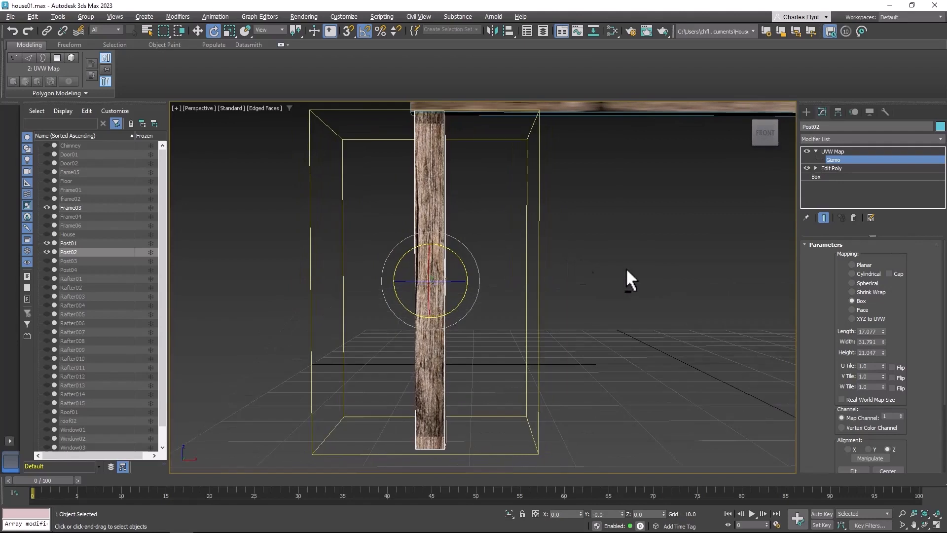
left_click_drag(884, 332, 884, 325)
scroll(725, 345, "down", 5)
middle_click_drag(719, 343, 478, 349)
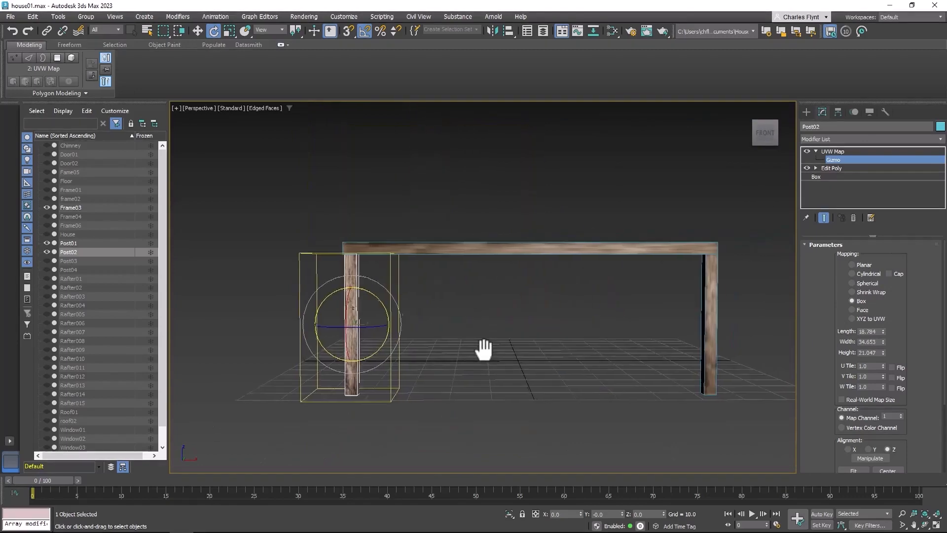
Copy the UVW Map modifier from Post02 and paste it onto Post01
left_click(839, 147)
right_click(839, 147)
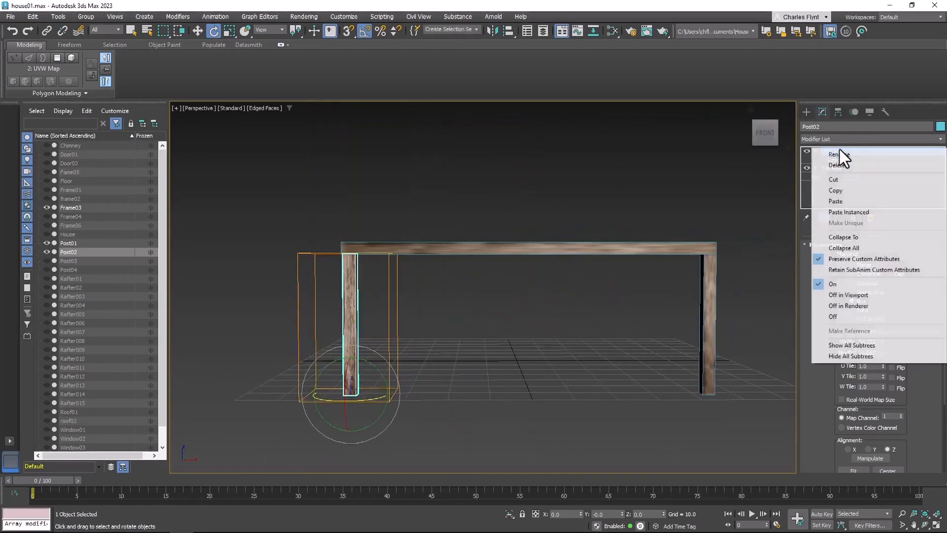
left_click(859, 190)
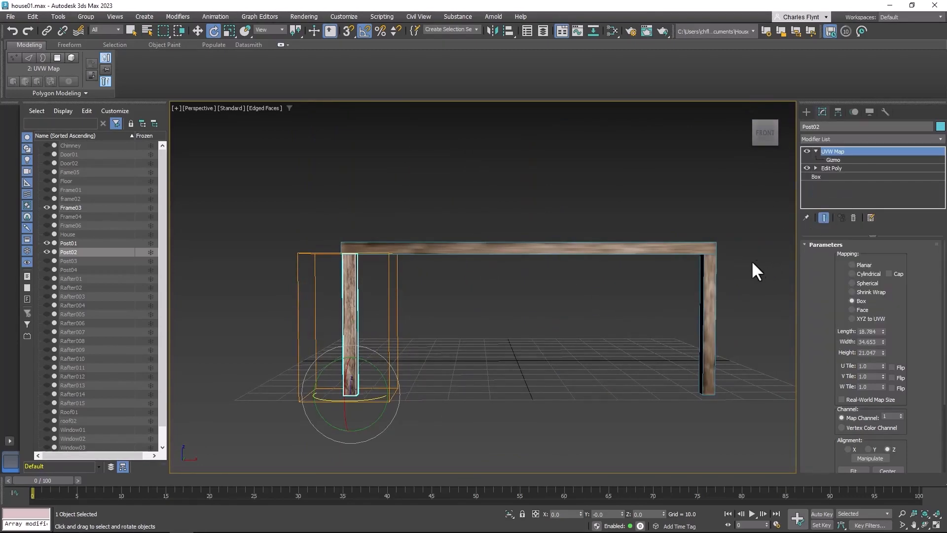
left_click(712, 279)
right_click(854, 149)
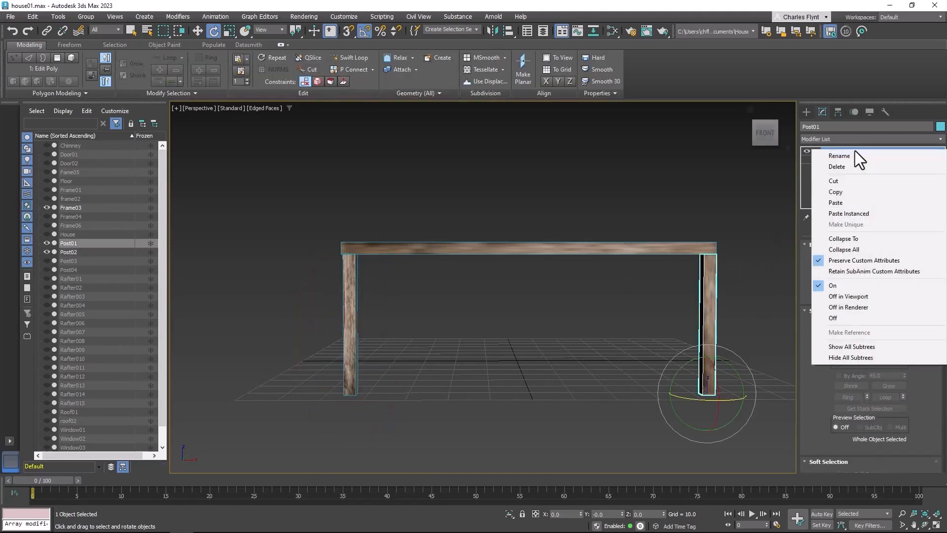
left_click(865, 202)
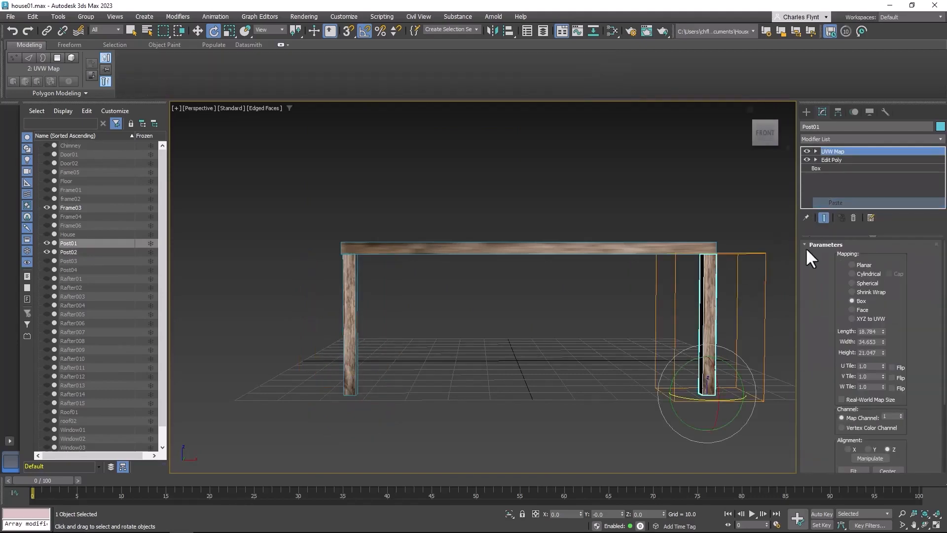
Move the UVW Map gizmo of Post01 along X to about 46.764 to vary its wood pattern
scroll(730, 296, "down", 2)
scroll(729, 297, "up", 6)
middle_click_drag(724, 298, 729, 268)
scroll(725, 264, "down", 2)
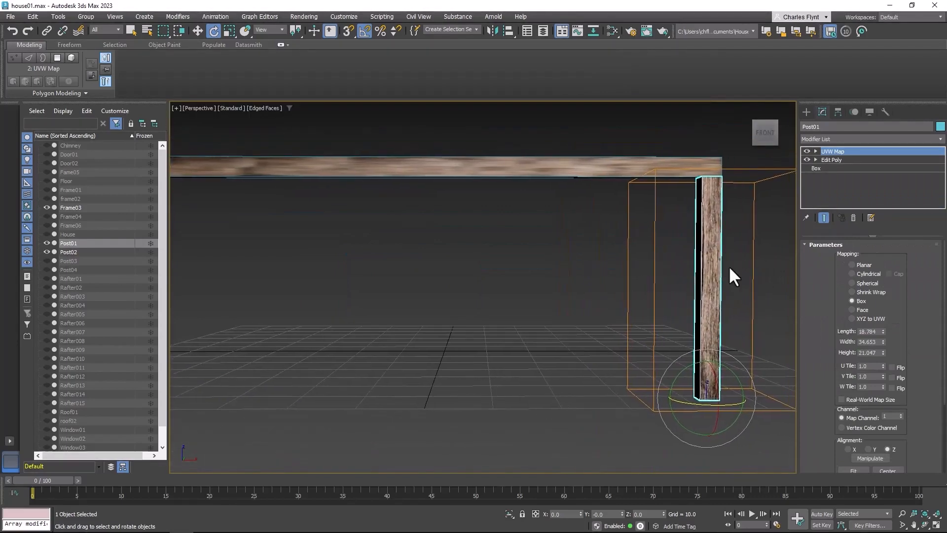
left_click(816, 151)
left_click(834, 159)
left_click(197, 30)
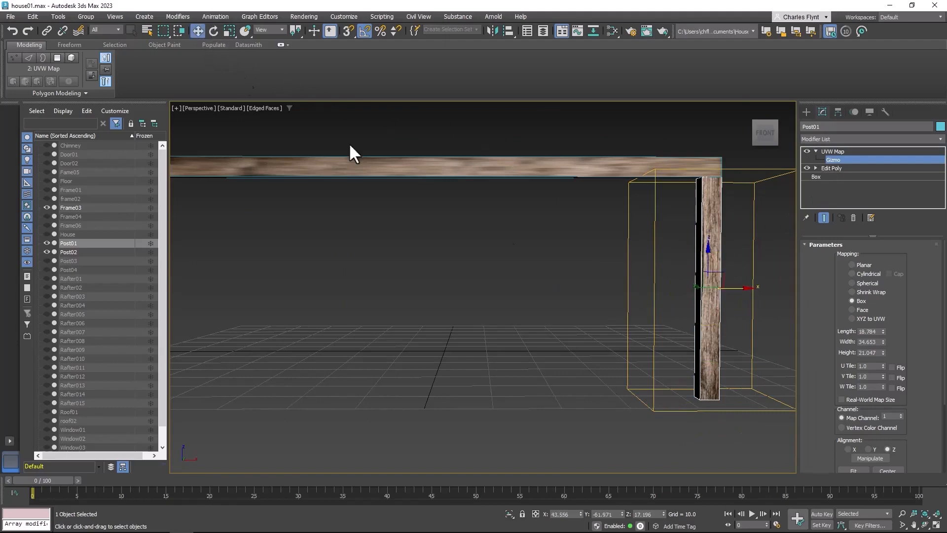
left_click_drag(743, 291, 764, 290)
middle_click_drag(739, 356, 742, 327, "alt")
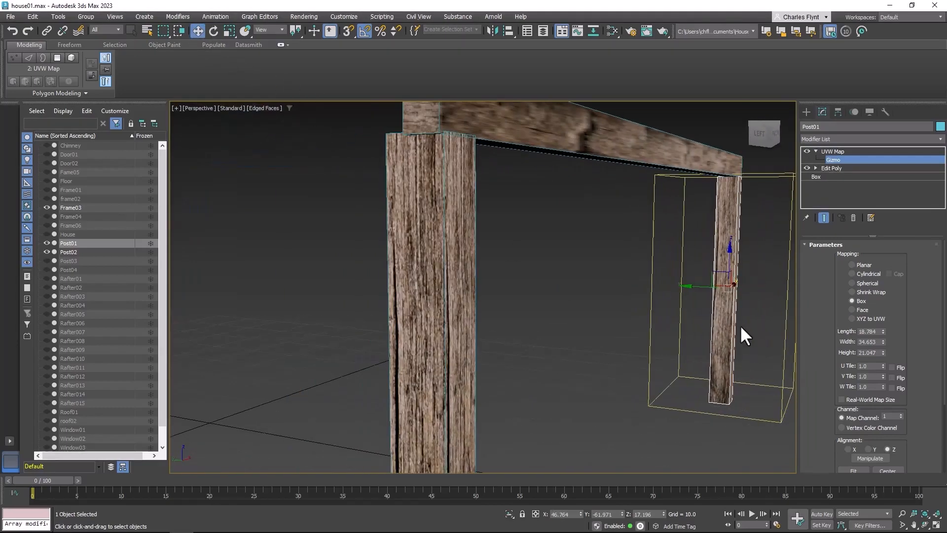
Shift Post01's mapping gizmo along Y to about -60.237 and leave gizmo editing
left_click_drag(697, 290, 684, 285)
scroll(656, 249, "down", 5)
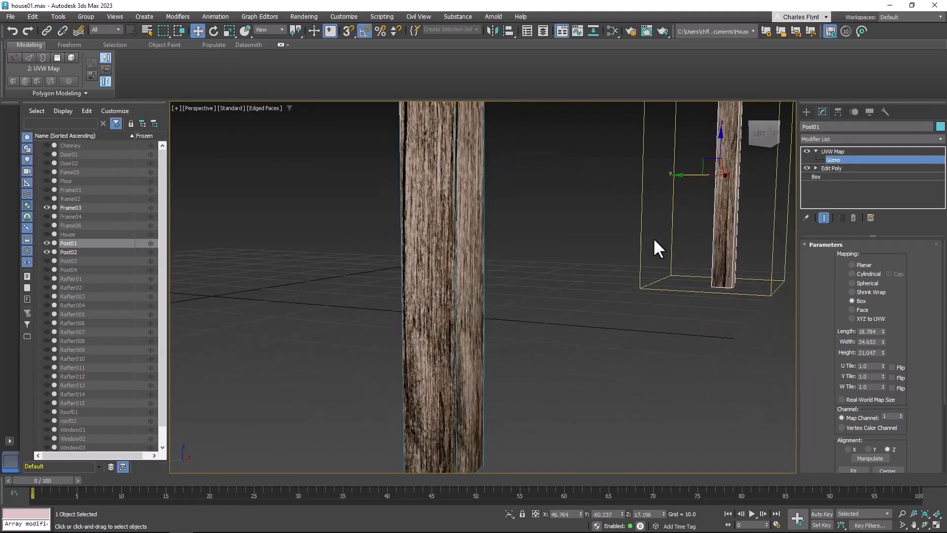
middle_click_drag(656, 253, 648, 291)
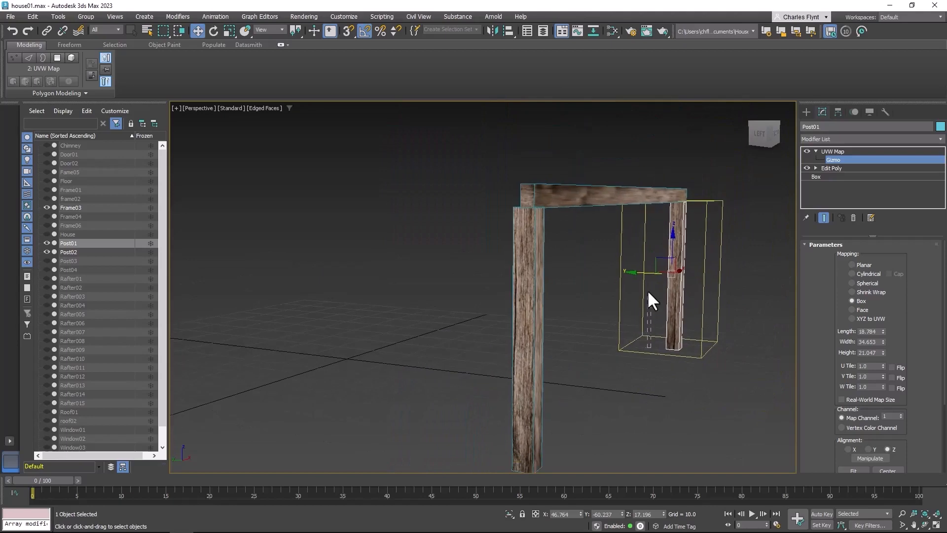
middle_click_drag(638, 389, 523, 402, "alt")
left_click(857, 151)
middle_click_drag(563, 296, 551, 332)
Add an Edit Poly modifier above the UVW Map on Post01 and on Post02
left_click(860, 141)
scroll(851, 90, "down", 8)
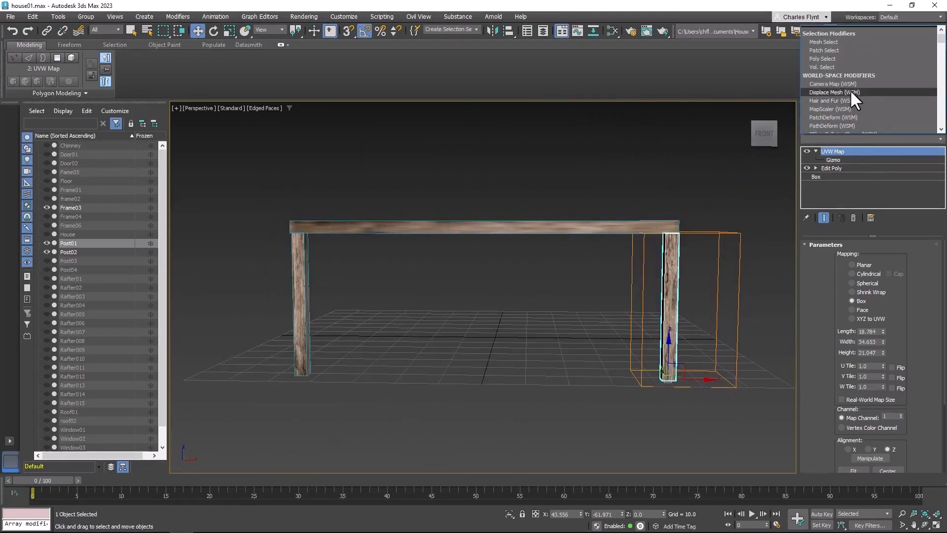
scroll(856, 86, "down", 5)
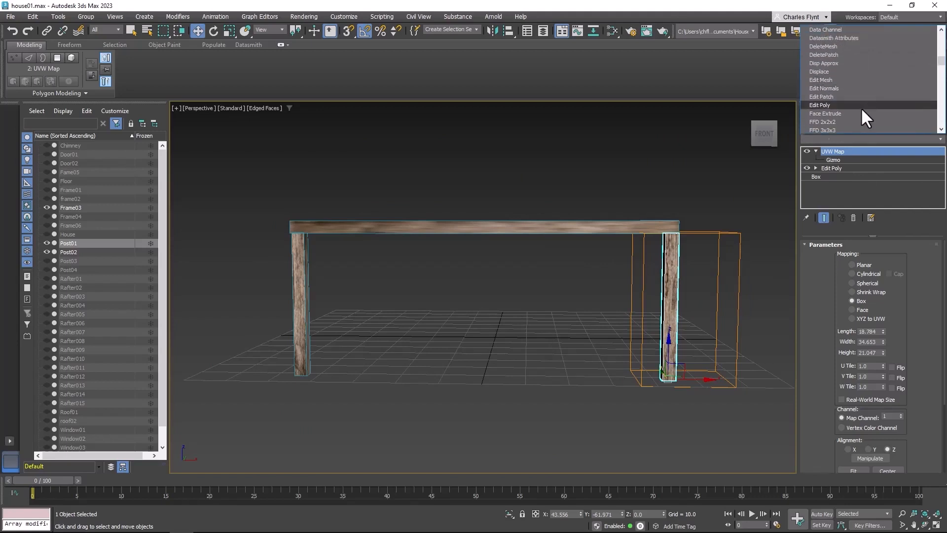
left_click(861, 107)
left_click(305, 297)
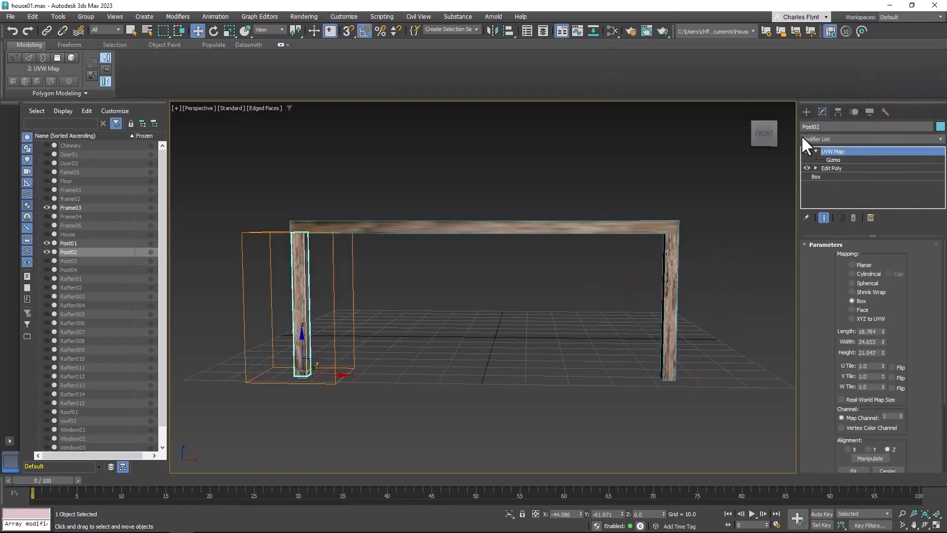
left_click(854, 139)
scroll(876, 267, "down", 7)
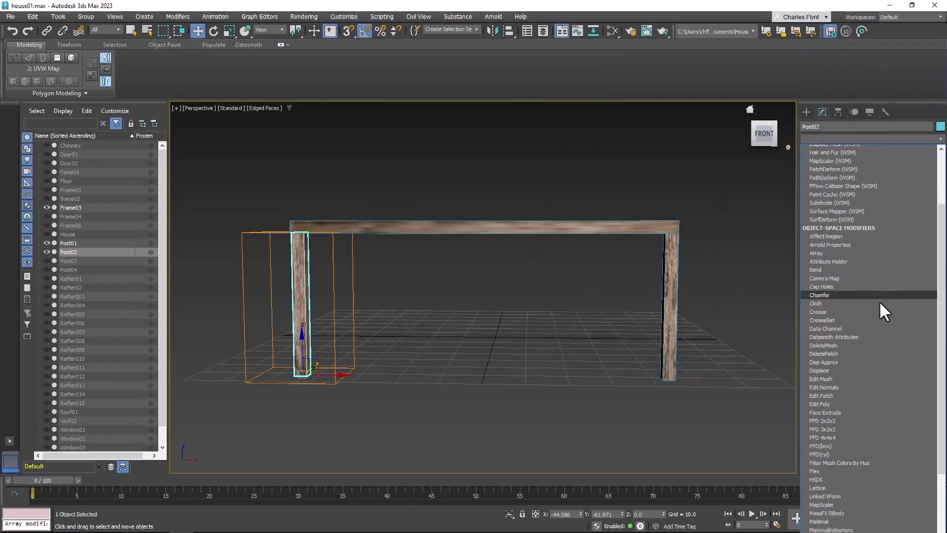
scroll(869, 313, "down", 1)
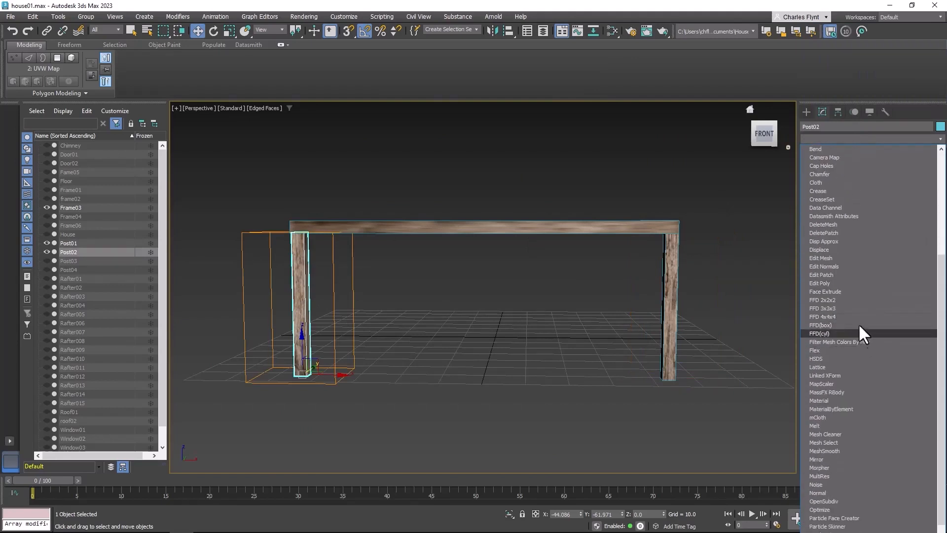
left_click(851, 283)
Unhide all objects so the whole house model is back in the scene
right_click(454, 198)
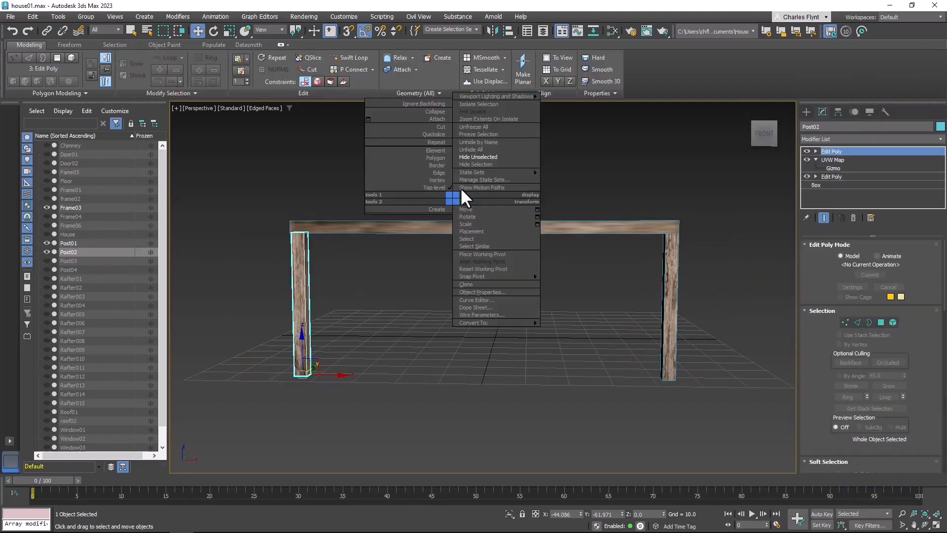
left_click(482, 150)
middle_click_drag(661, 330, 507, 351, "alt")
scroll(507, 351, "down", 3)
Select the porch posts one after another to compare the modifier stacks of the textured and untextured ones
left_click(563, 313)
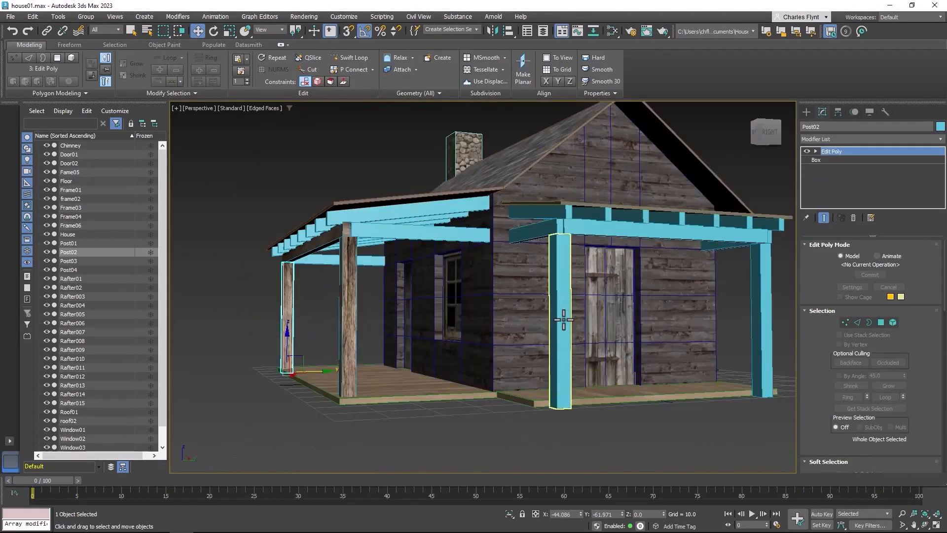
left_click(287, 296)
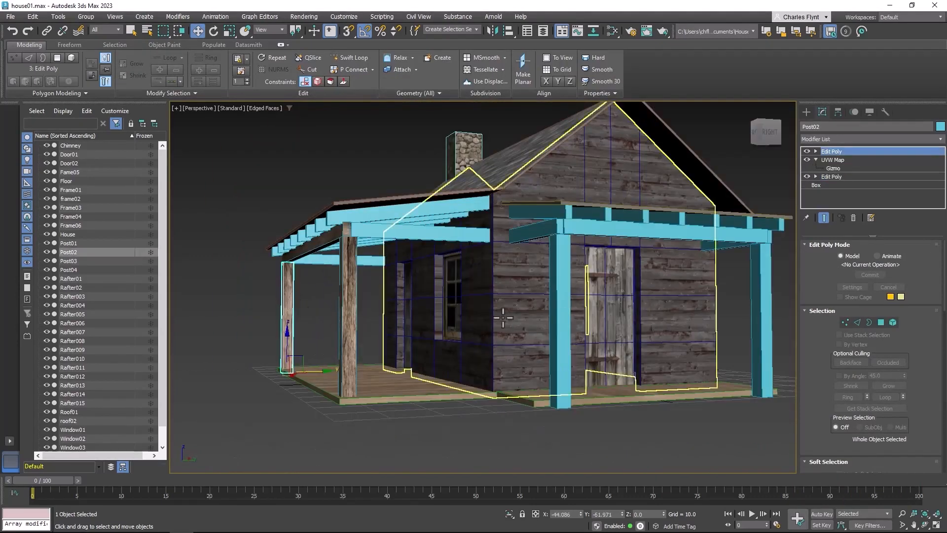
left_click(563, 318)
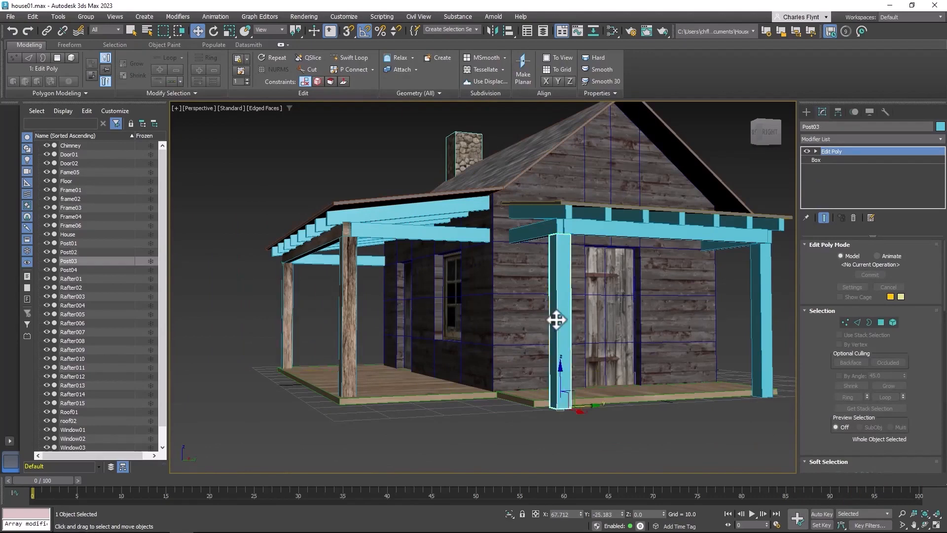
left_click(349, 306)
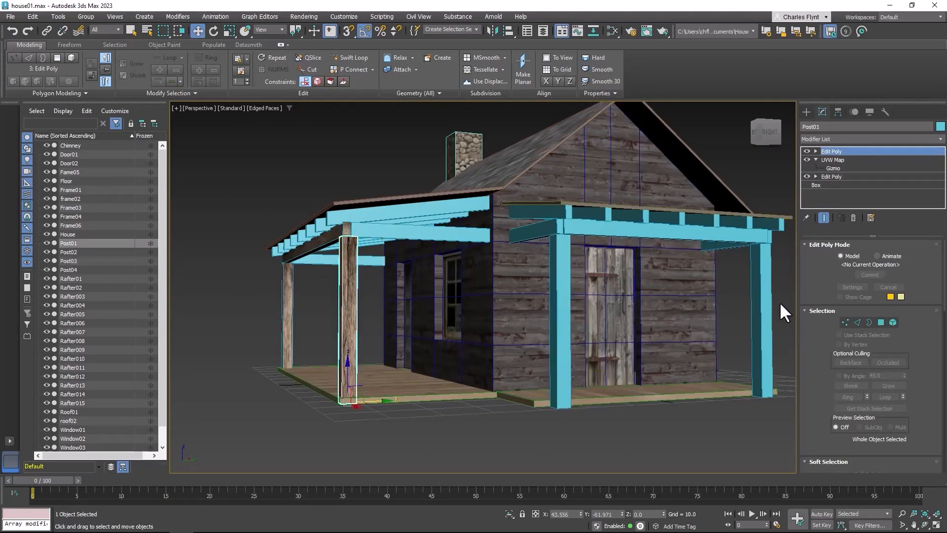
left_click(768, 303)
middle_click_drag(482, 318, 507, 321, "alt")
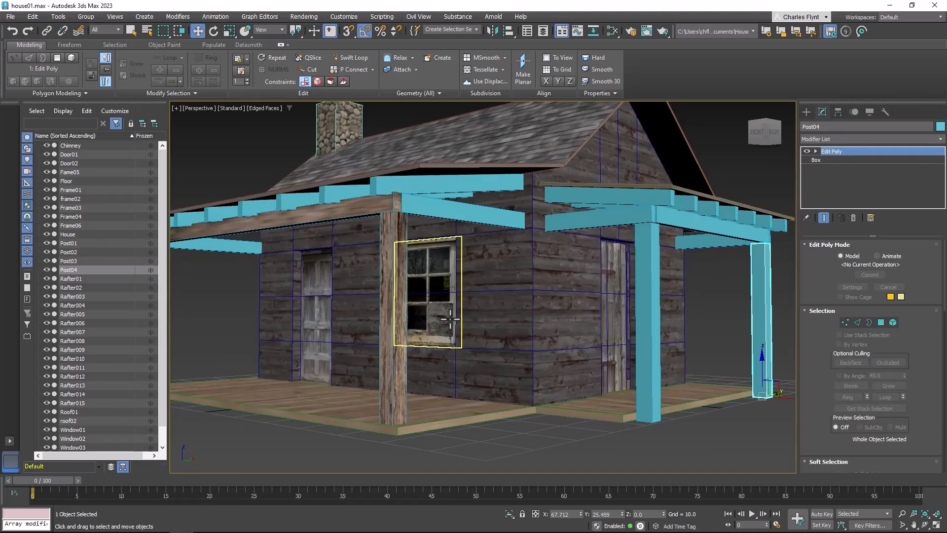
scroll(448, 318, "down", 2)
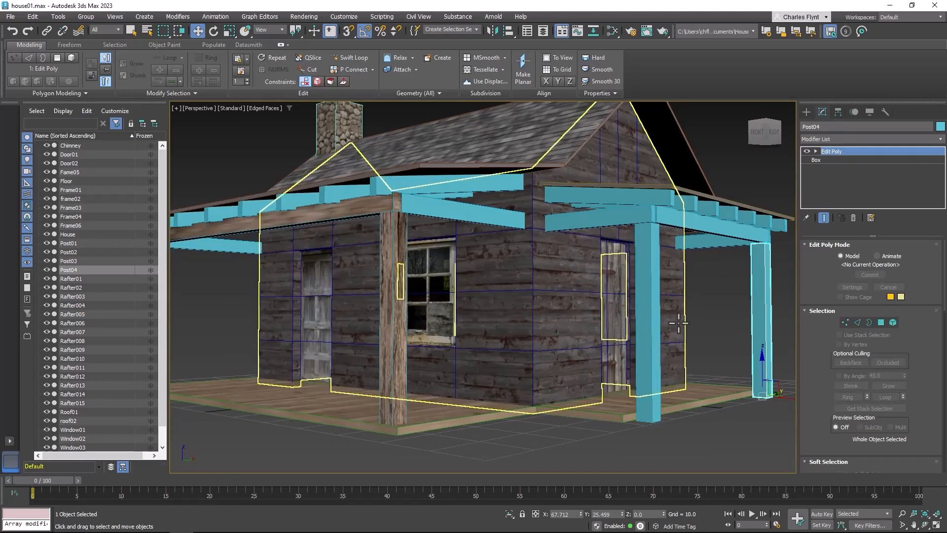
scroll(448, 296, "down", 3)
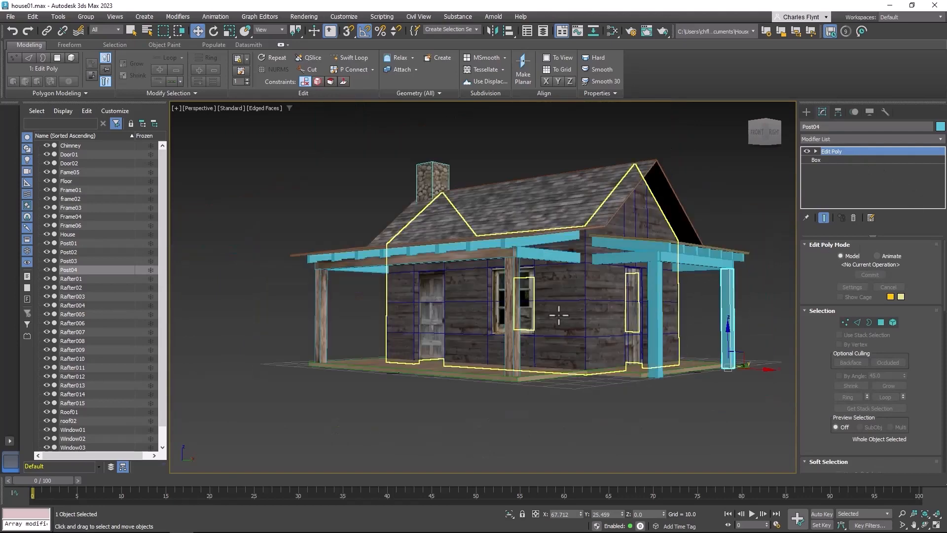
middle_click_drag(558, 318, 569, 319, "alt")
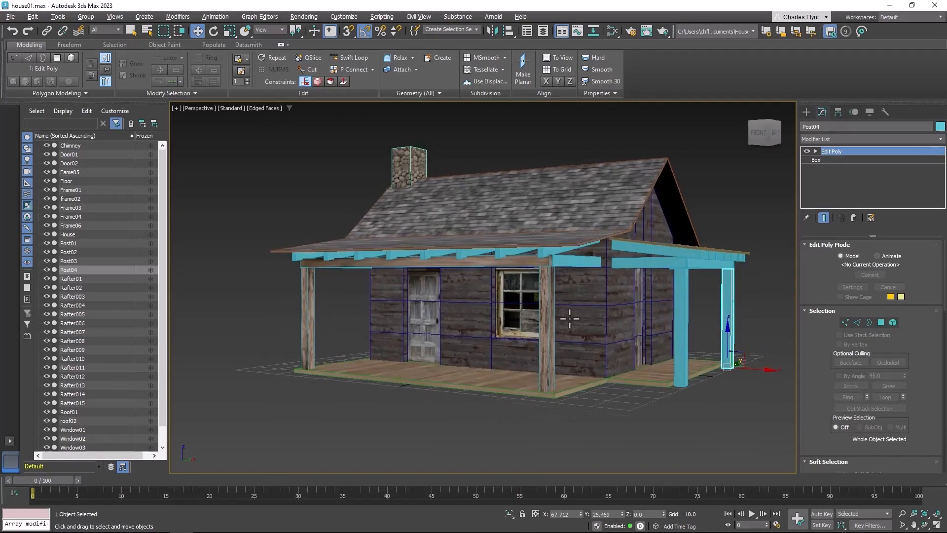
Select the Frame03 porch beam and hide all unselected objects
left_click(510, 264)
right_click(560, 188)
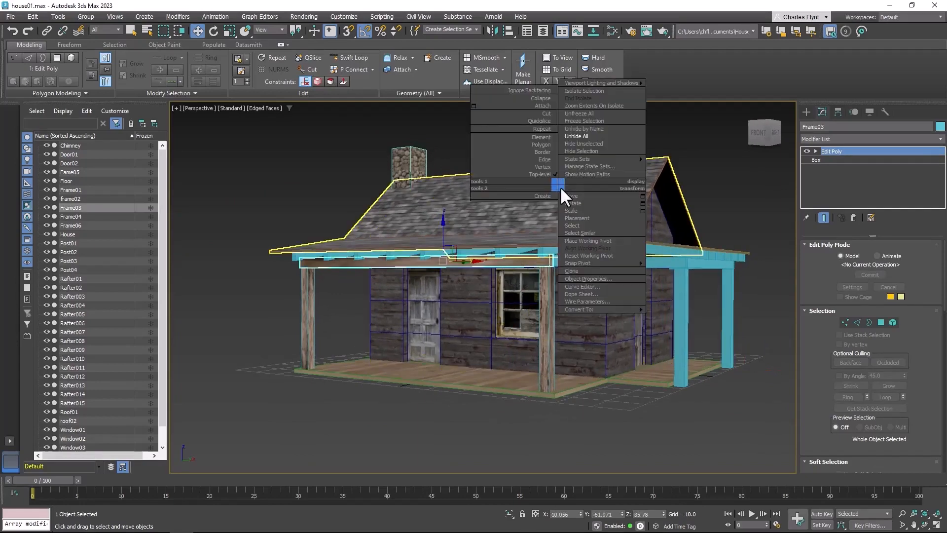
left_click(598, 144)
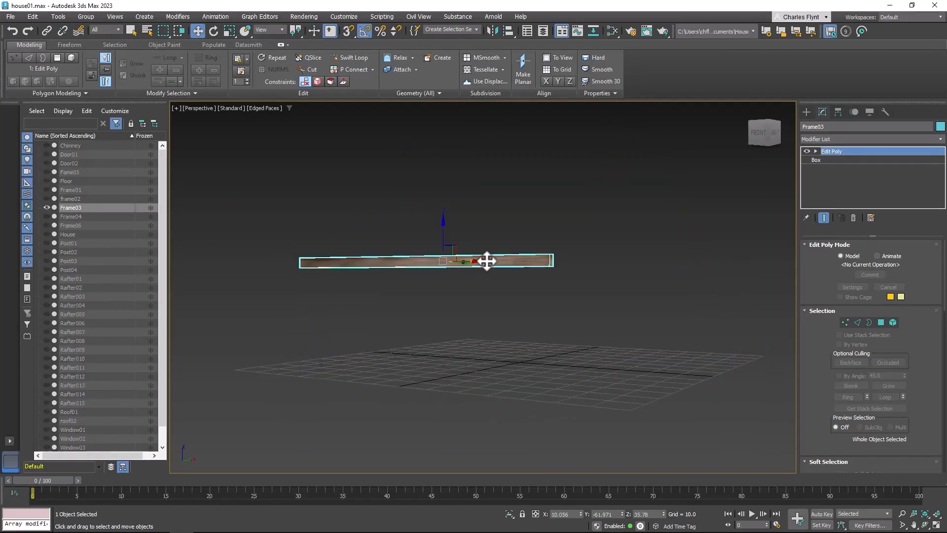
scroll(487, 261, "up", 7)
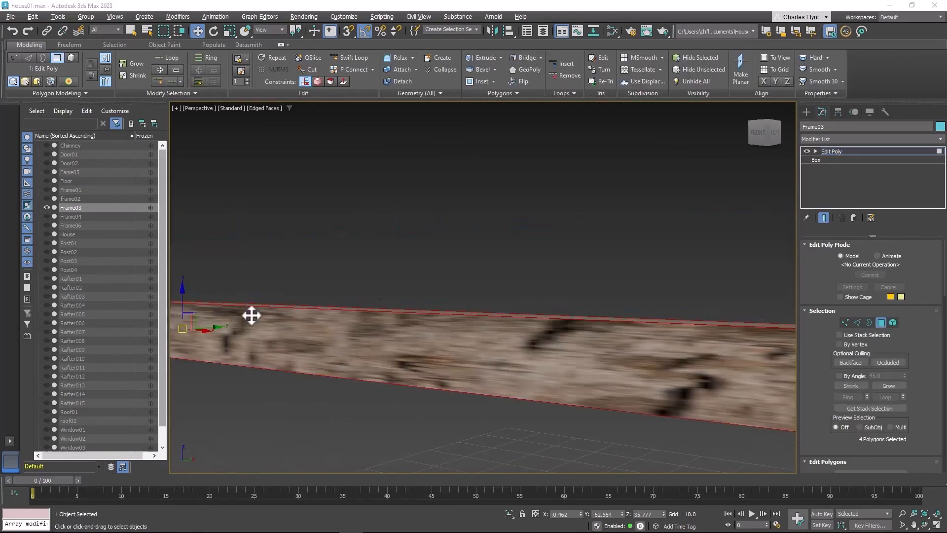
Examine the wood texture on the beam's long sides and the material on its end face
middle_click_drag(547, 340, 532, 338)
scroll(490, 335, "down", 4)
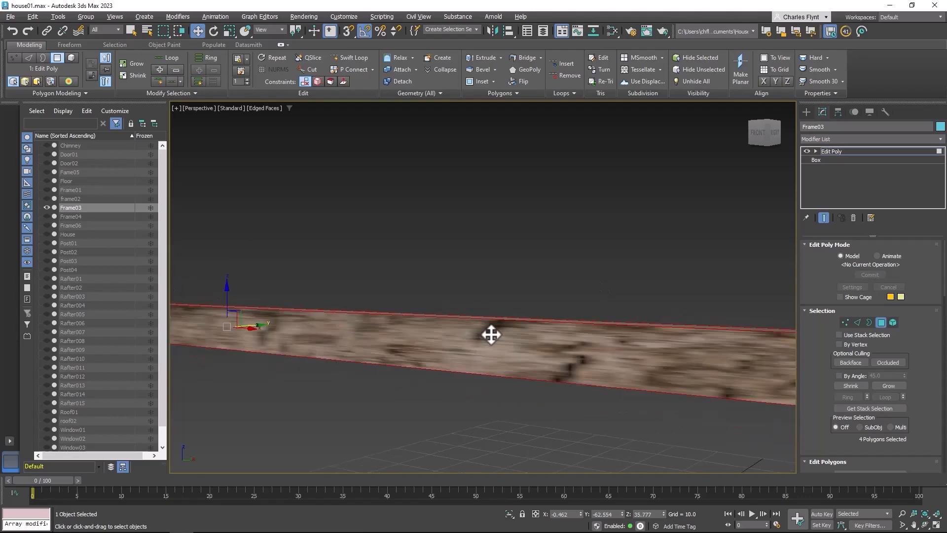
middle_click_drag(498, 338, 519, 363)
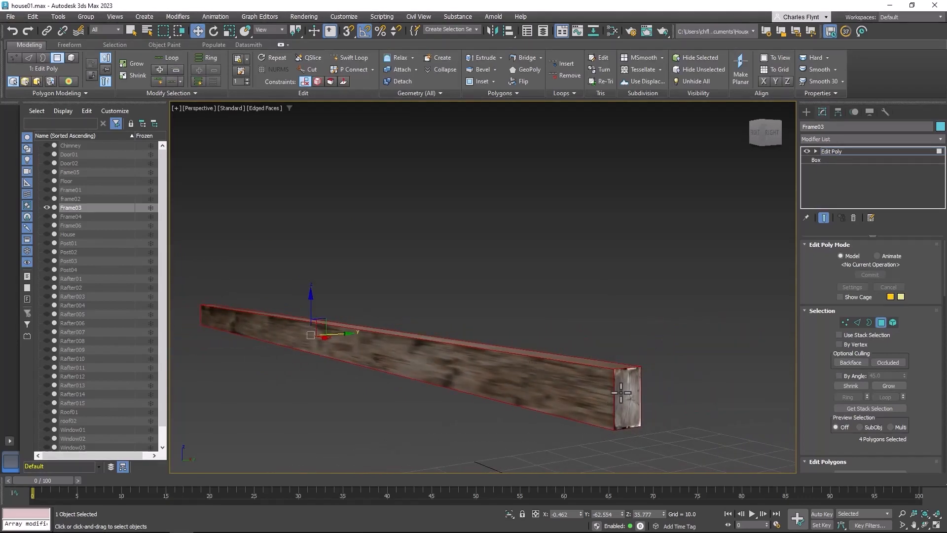
middle_click_drag(560, 404, 655, 410, "alt")
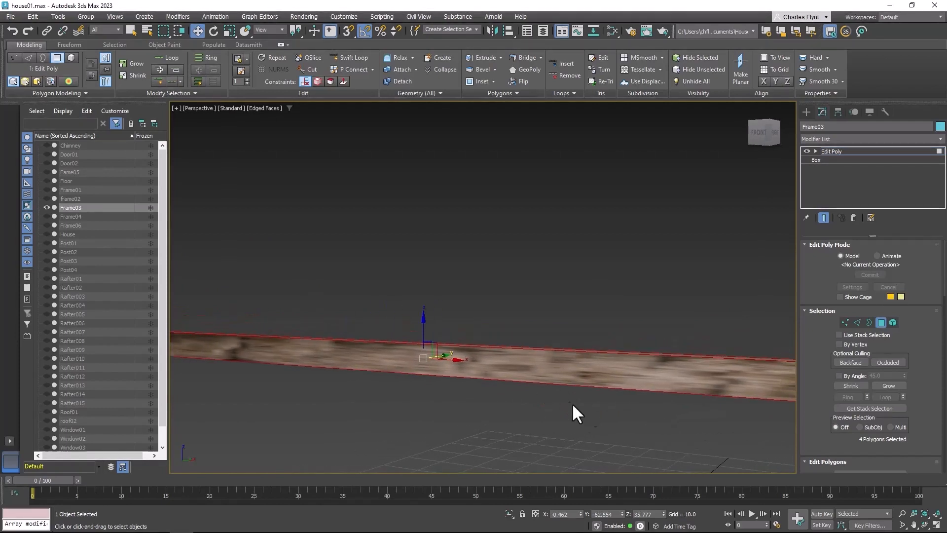
middle_click_drag(503, 296, 499, 274)
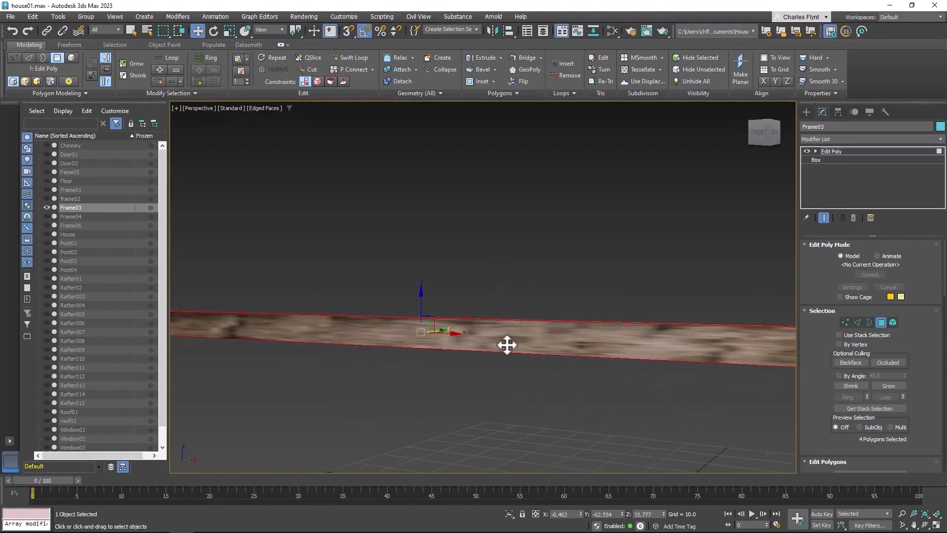
Duplicate the Material #30 and #31 nodes with their bitmaps in the Slate Material Editor, and delete the copies
left_click(611, 31)
middle_click_drag(356, 277, 429, 280)
middle_click_drag(470, 375, 472, 389)
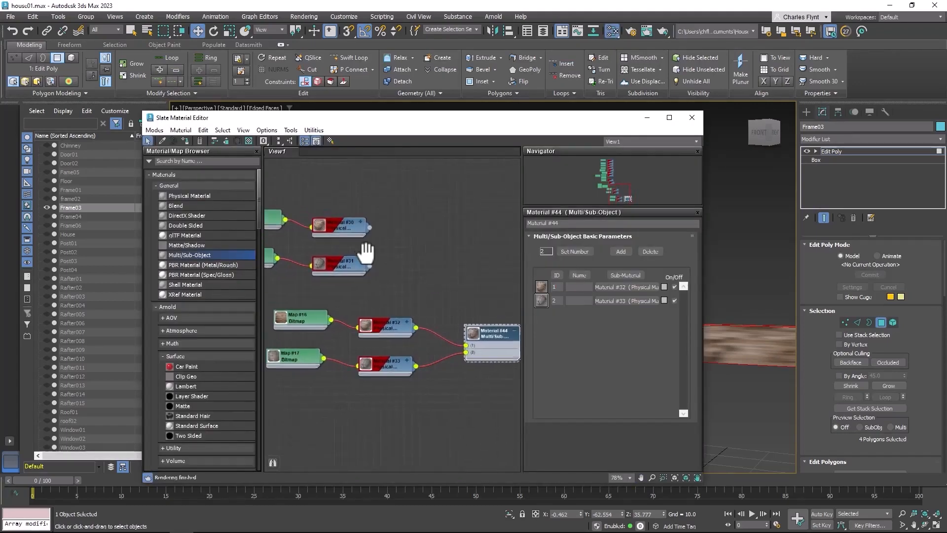
middle_click_drag(366, 251, 454, 275)
scroll(453, 275, "down", 1)
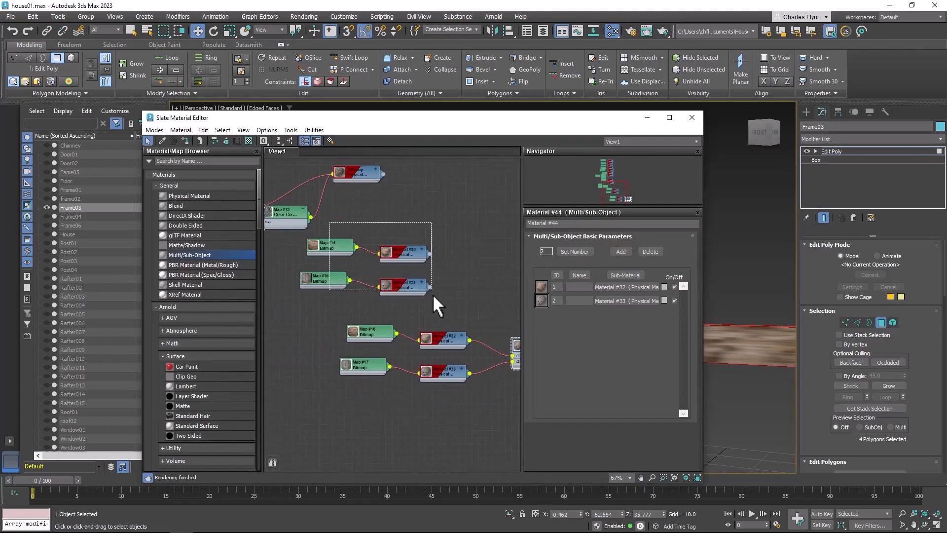
left_click_drag(433, 294, 433, 294)
middle_click_drag(460, 273, 410, 270)
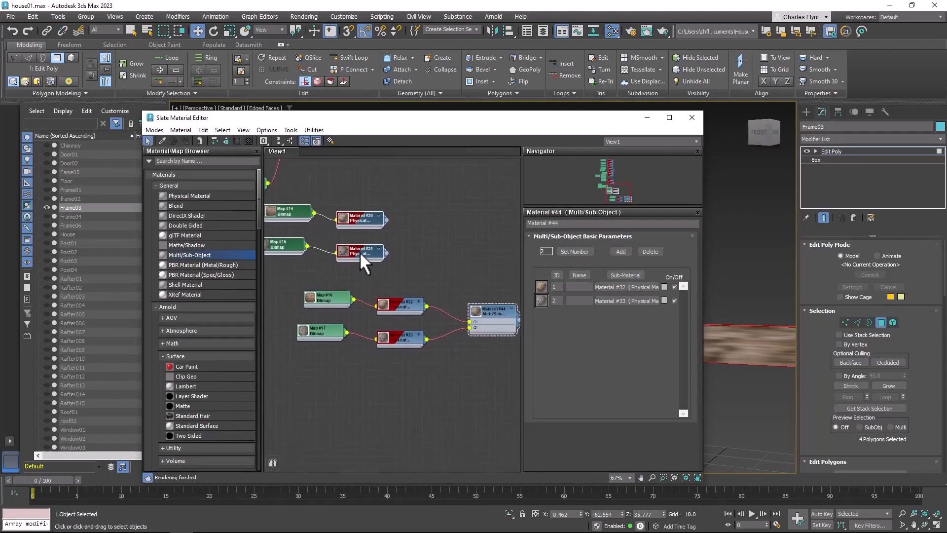
mouse_move(363, 252)
left_mouse_down("shift")
mouse_move(548, 242)
mouse_move(535, 246)
left_mouse_up("shift")
middle_click_drag(464, 276, 416, 282)
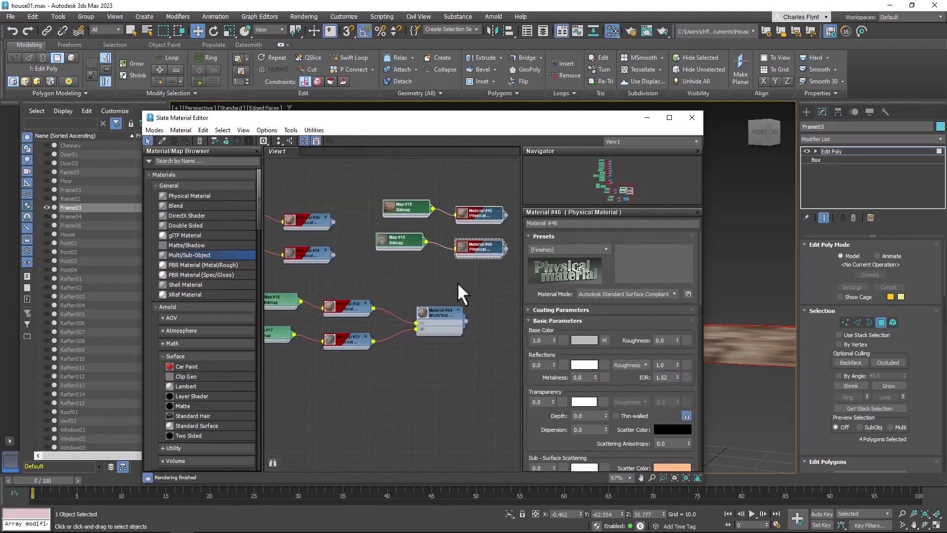
key("Delete")
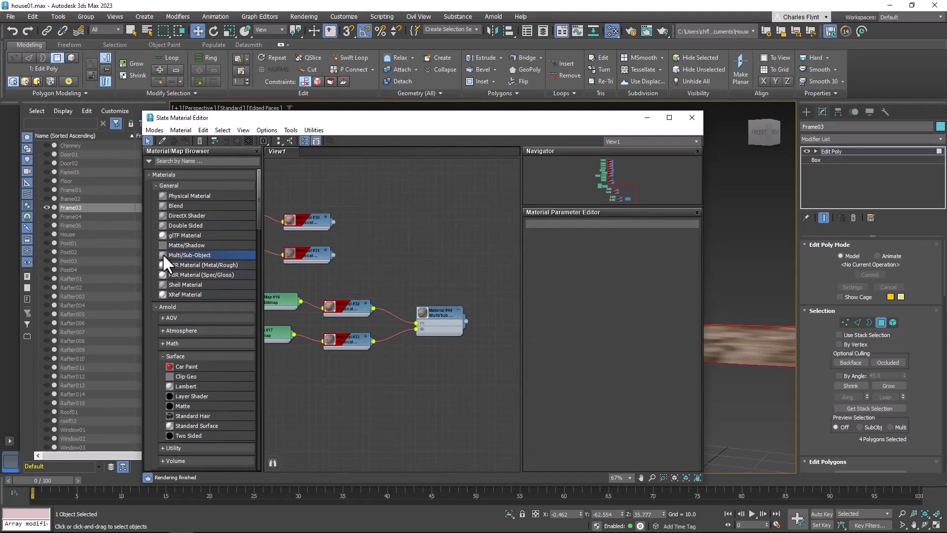
Create a new Multi/Sub-Object material, reduce it to two sub-material slots, and delete it
left_click_drag(466, 384, 446, 381)
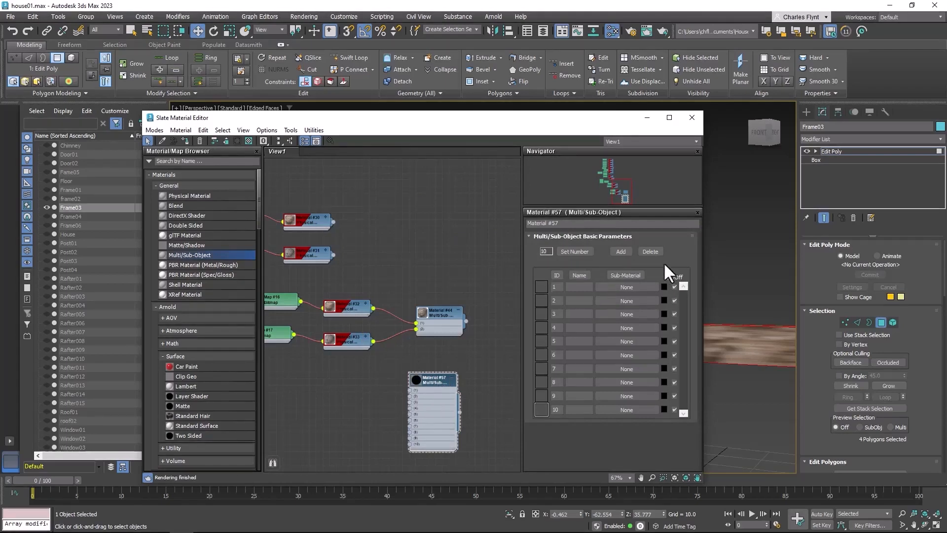
left_click(651, 252)
left_click(651, 252)
left_click(650, 251)
left_click(650, 251)
left_click(650, 252)
left_click(650, 251)
left_click(650, 252)
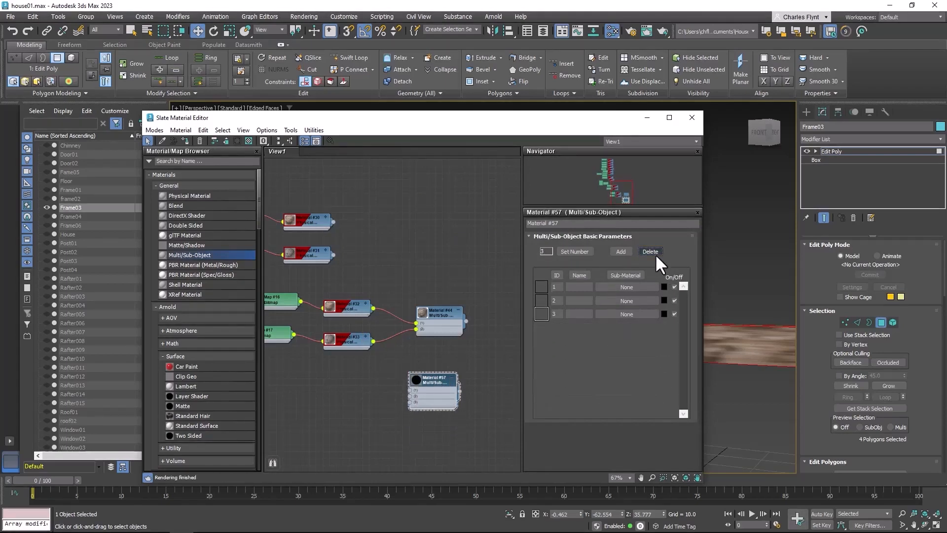
left_click(650, 252)
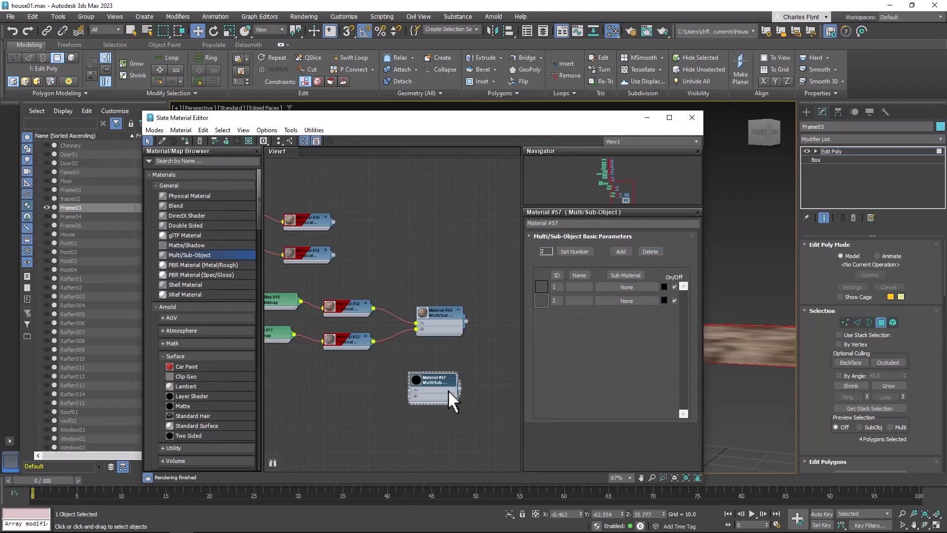
middle_click_drag(448, 389, 351, 403)
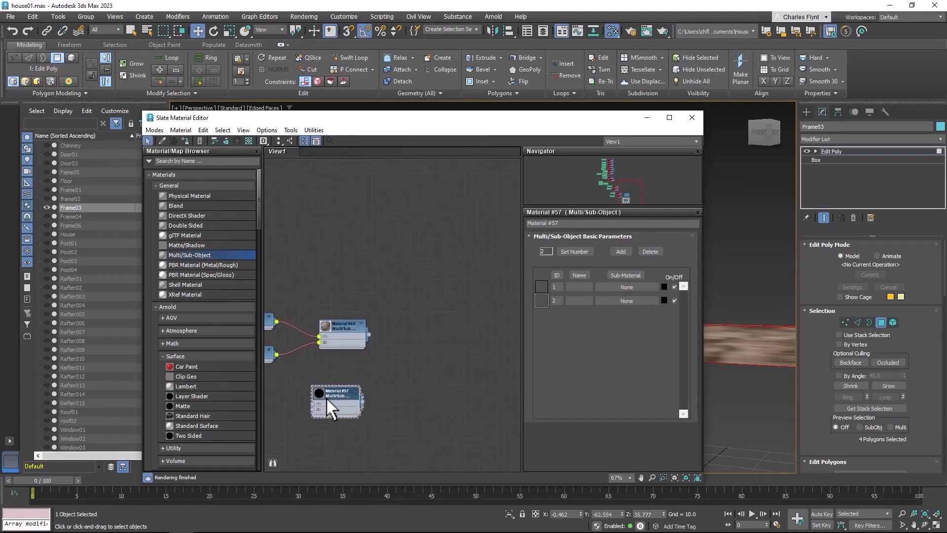
key("Delete")
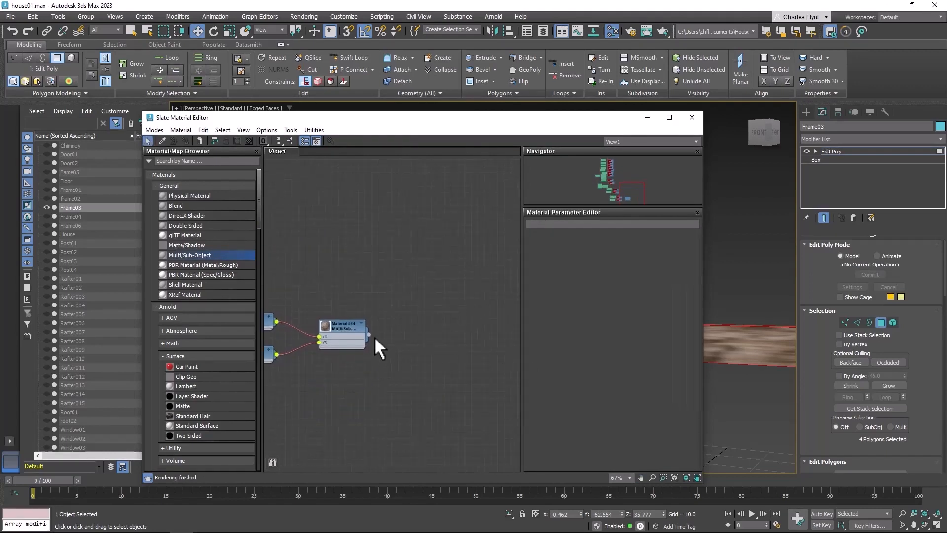
Assign the Multi/Sub-Object Material #44 to the selected Frame03 polygons and close the material editor
left_click_drag(369, 335, 768, 349)
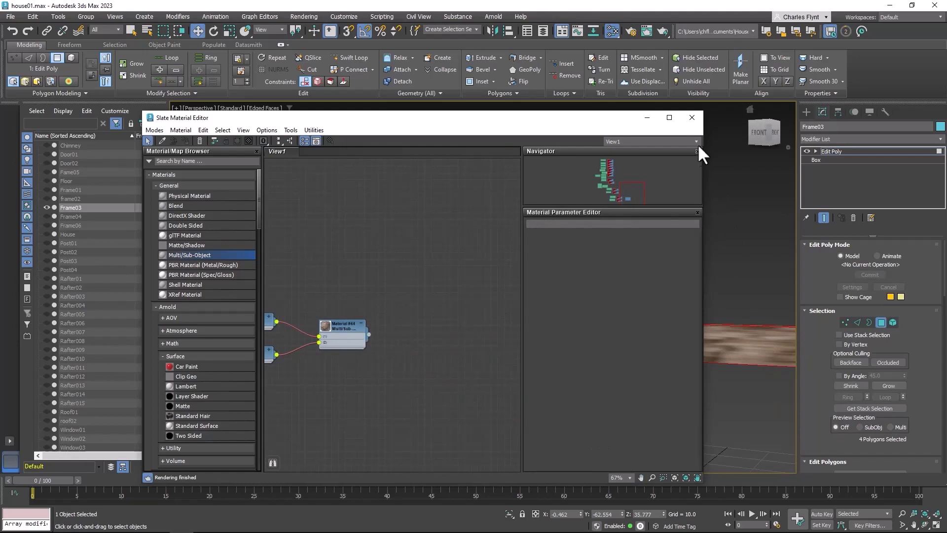
left_click(691, 116)
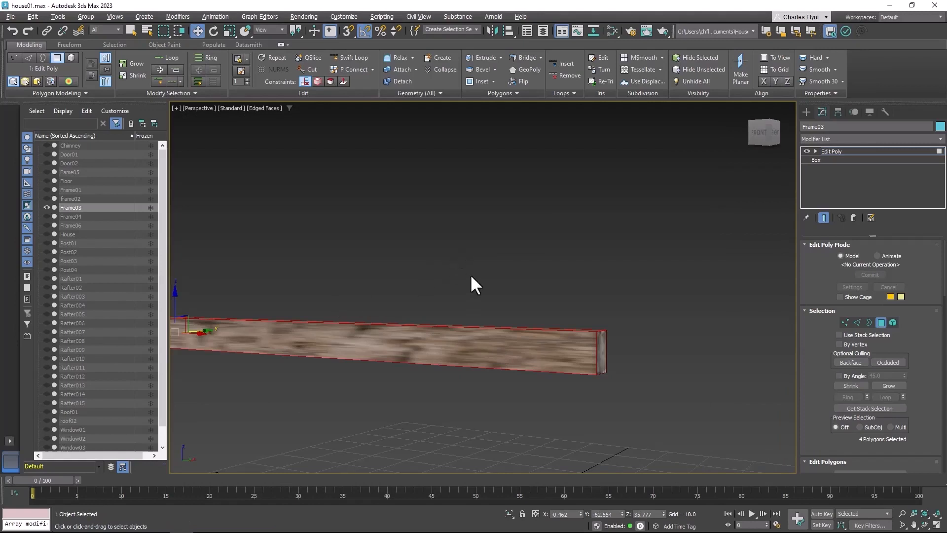
middle_click_drag(471, 277, 641, 325)
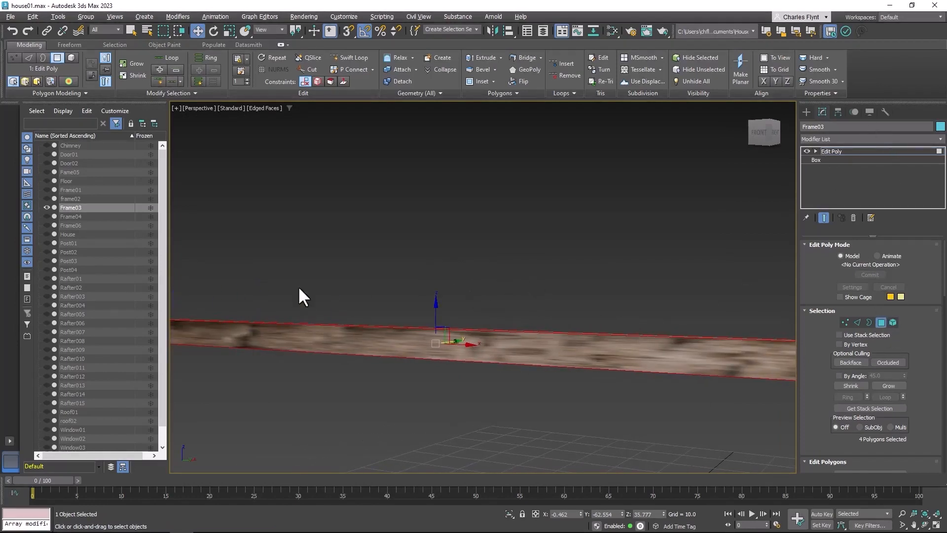
mouse_move(566, 418)
middle_mouse_down("alt")
mouse_move(440, 417)
mouse_move(527, 416)
mouse_move(601, 389)
mouse_move(571, 416)
mouse_move(559, 414)
middle_mouse_up("alt")
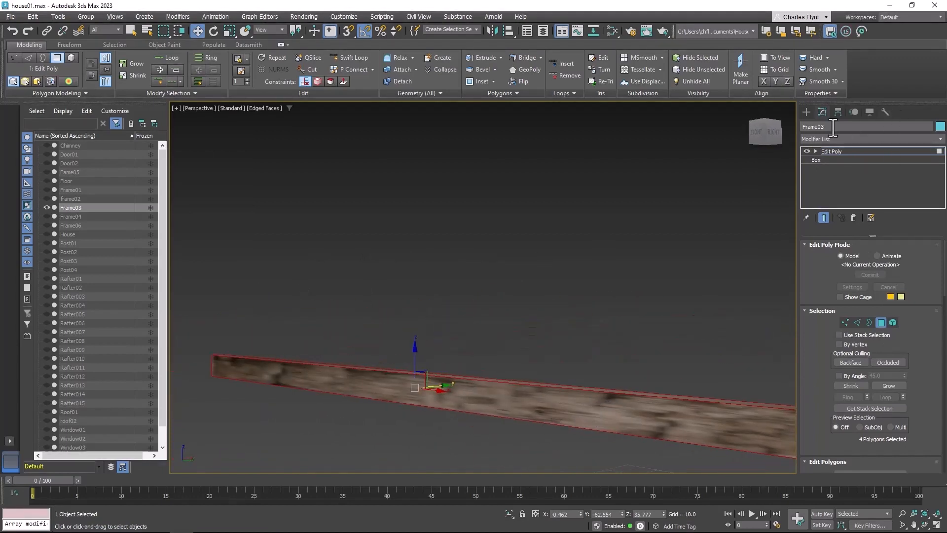
Add a UVW Map modifier above the Edit Poly on the Frame03 beam
left_click(851, 138)
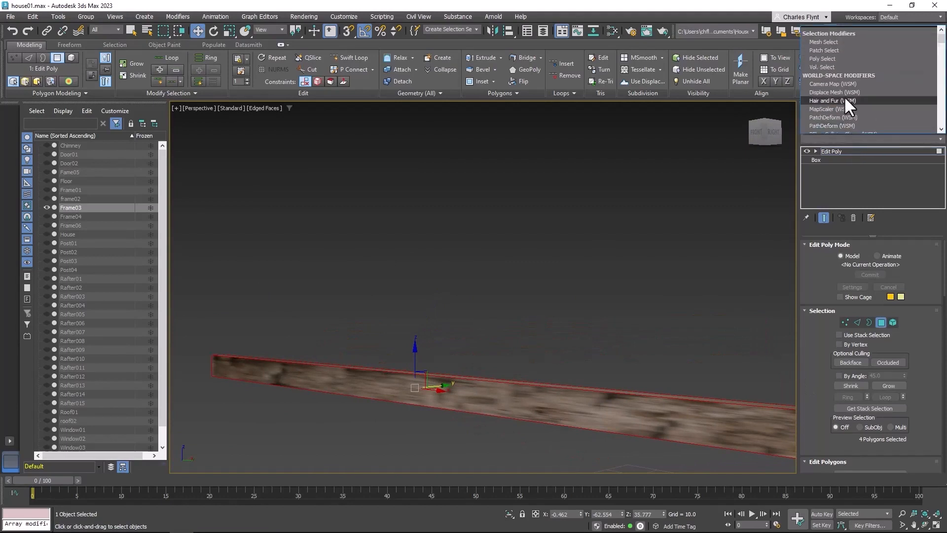
scroll(847, 96, "down", 20)
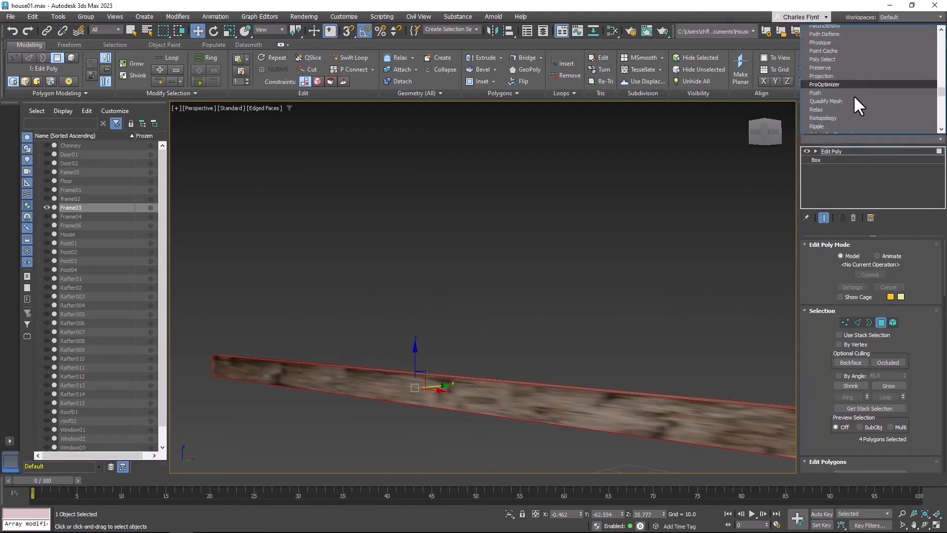
scroll(855, 97, "down", 15)
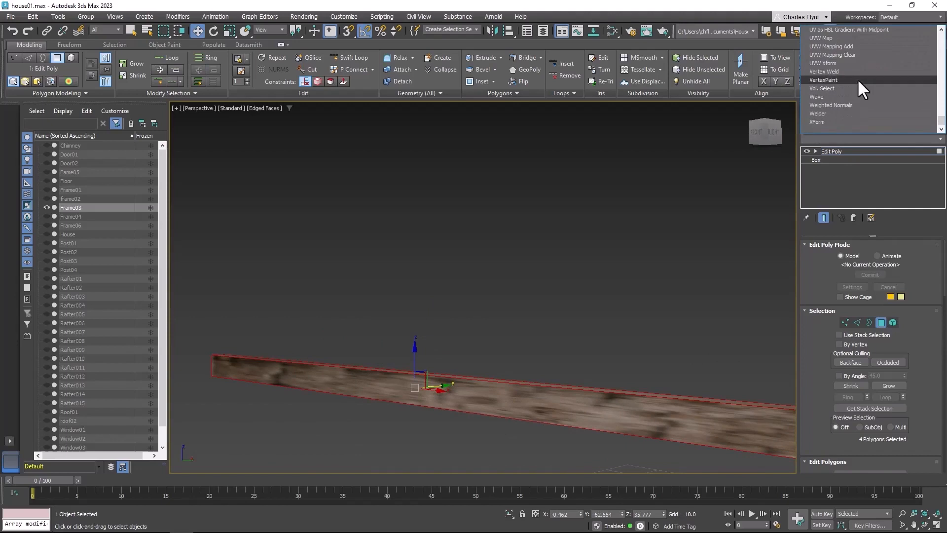
scroll(849, 79, "up", 2)
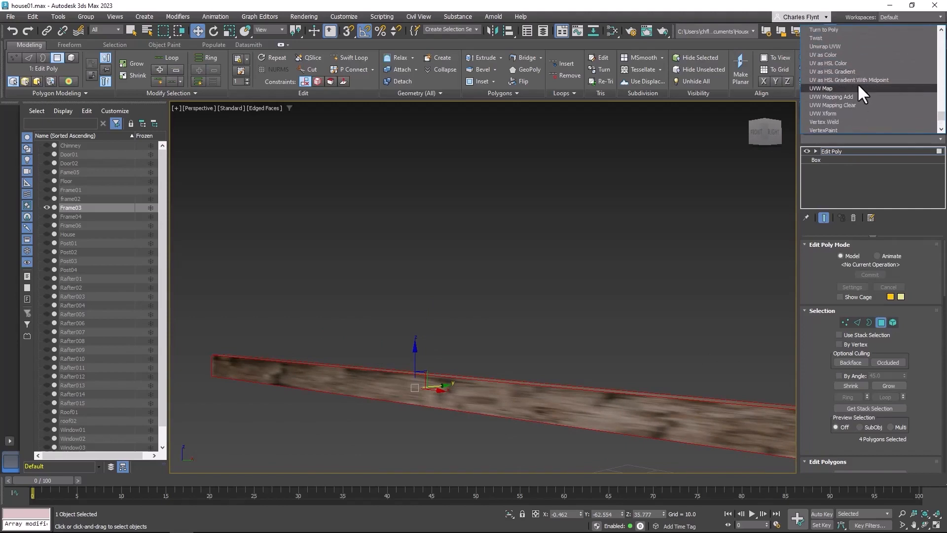
left_click(857, 88)
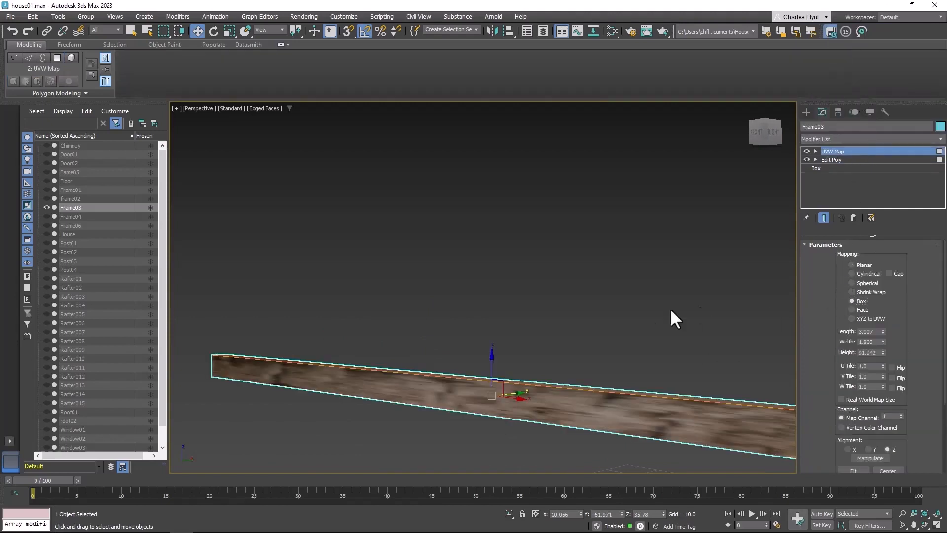
Enlarge the Frame03 beam's box mapping to a length of about 27.06 and a width of about 32.255
middle_click_drag(532, 326, 517, 344)
scroll(493, 324, "down", 3)
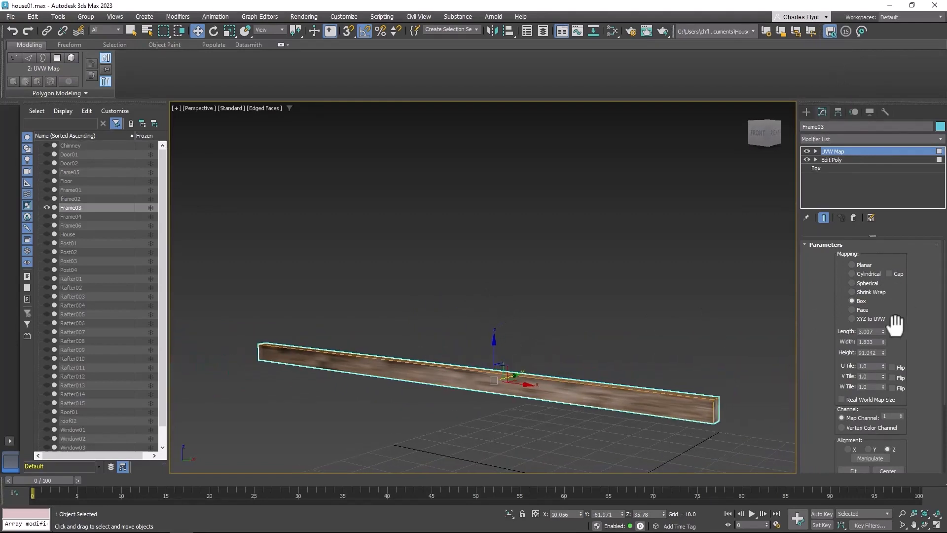
left_click_drag(883, 331, 908, 463)
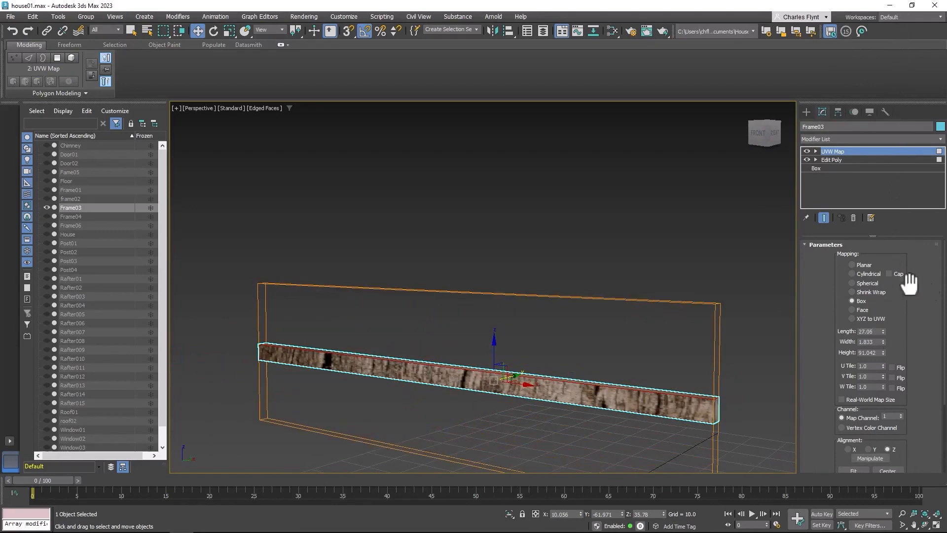
left_click_drag(882, 341, 886, 89)
middle_click_drag(506, 348, 497, 331, "alt")
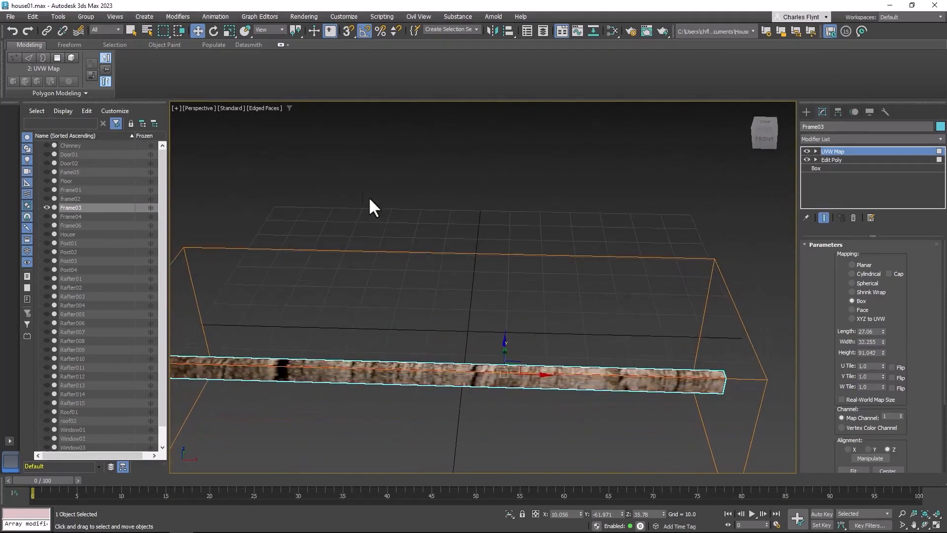
Rotate the UVW Map gizmo on Frame03 so the wood grain runs along the beam's length
left_click(815, 151)
left_click(833, 159)
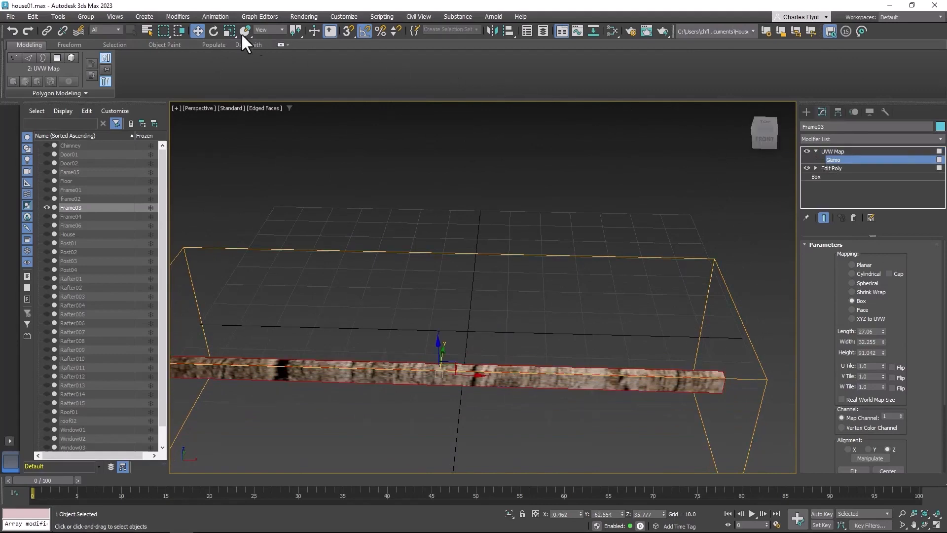
left_click(213, 32)
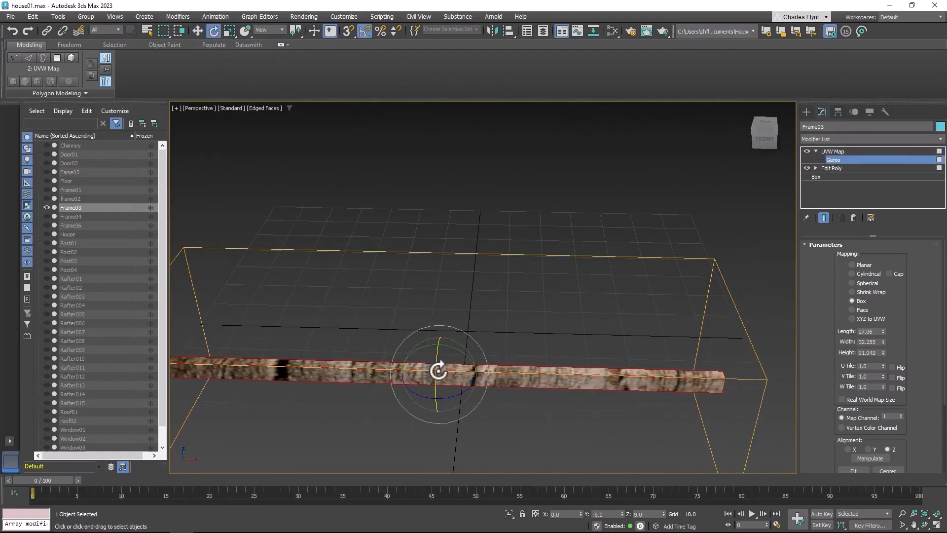
left_click_drag(453, 391, 491, 376)
middle_click_drag(534, 357, 555, 280)
scroll(553, 289, "down", 3)
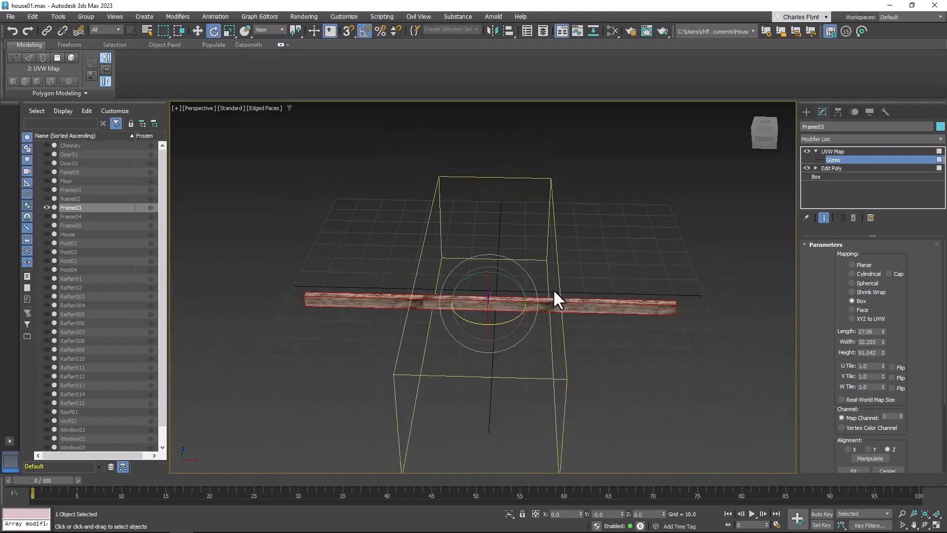
Resize the beam's box mapping to a length of about 34.57, a width of about 91.646 and a height of about 28.972
scroll(884, 316, "down", 1)
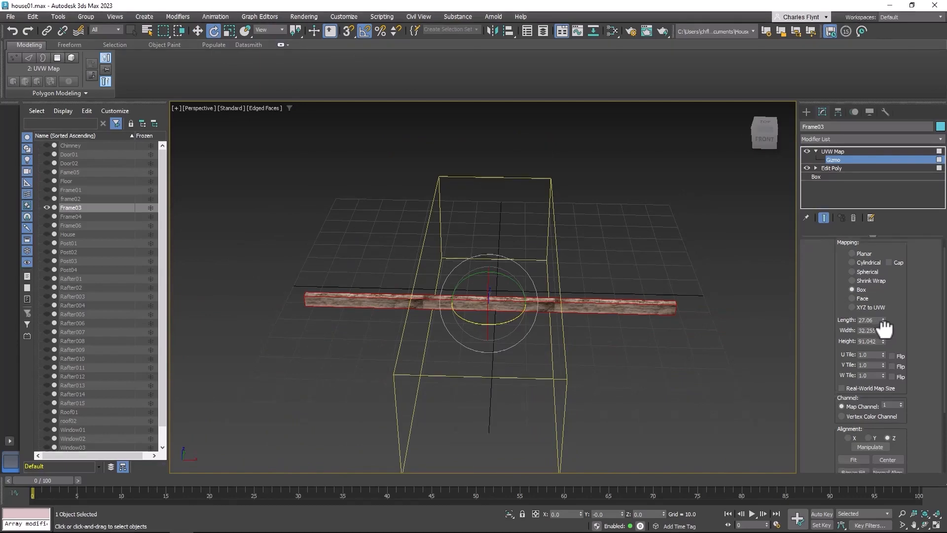
left_click_drag(883, 339, 889, 234)
middle_click_drag(621, 258, 589, 248, "alt")
left_click_drag(884, 320, 864, 300)
middle_click_drag(489, 340, 666, 341, "alt")
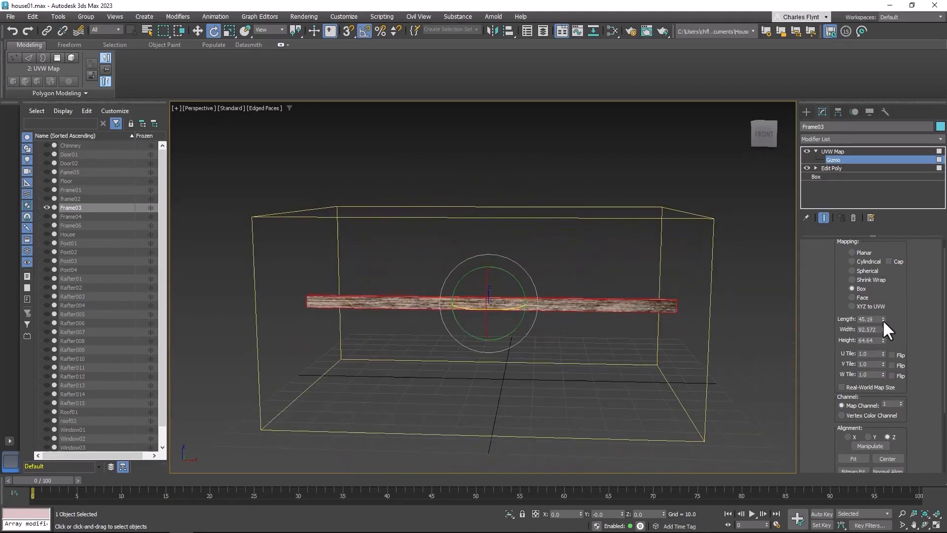
left_click_drag(881, 319, 882, 348)
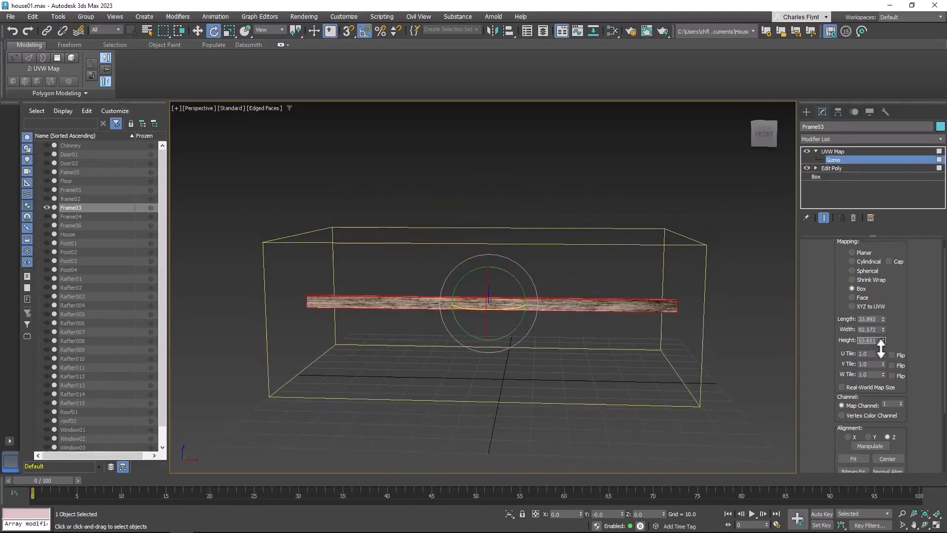
middle_click_drag(617, 356, 459, 330, "alt")
scroll(525, 331, "up", 5)
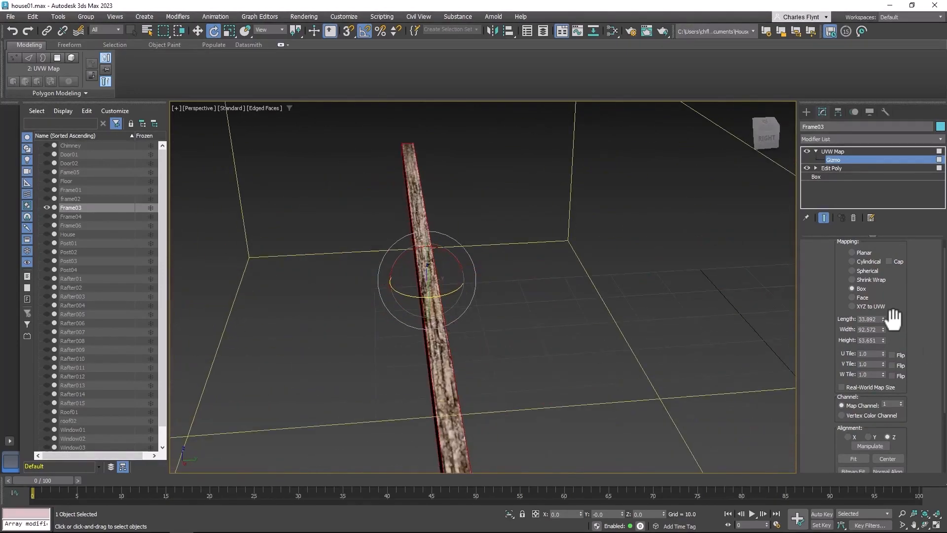
left_click_drag(883, 320, 883, 366)
middle_click_drag(422, 368, 444, 360, "alt")
scroll(444, 359, "down", 5)
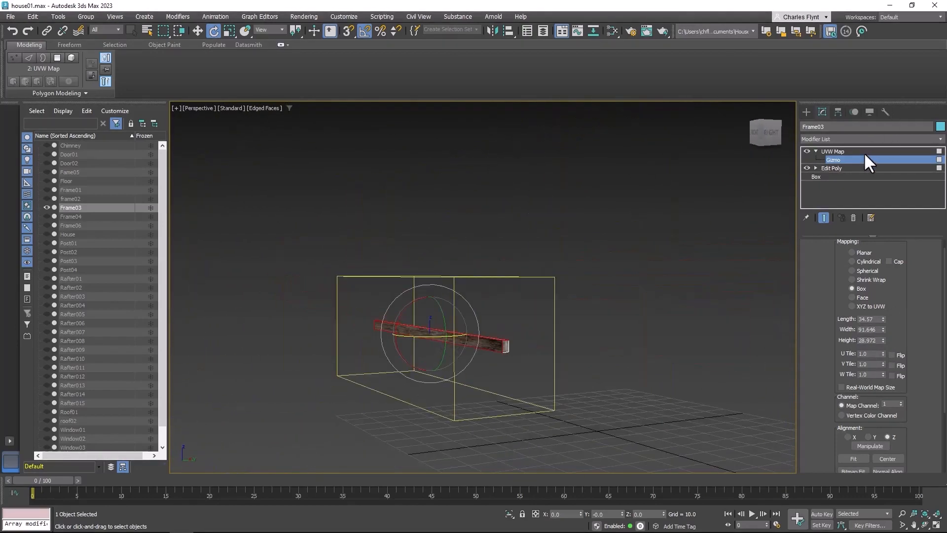
Leave the gizmo level and add an Edit Poly modifier above the UVW Map on Frame03
left_click(865, 154)
left_click(848, 140)
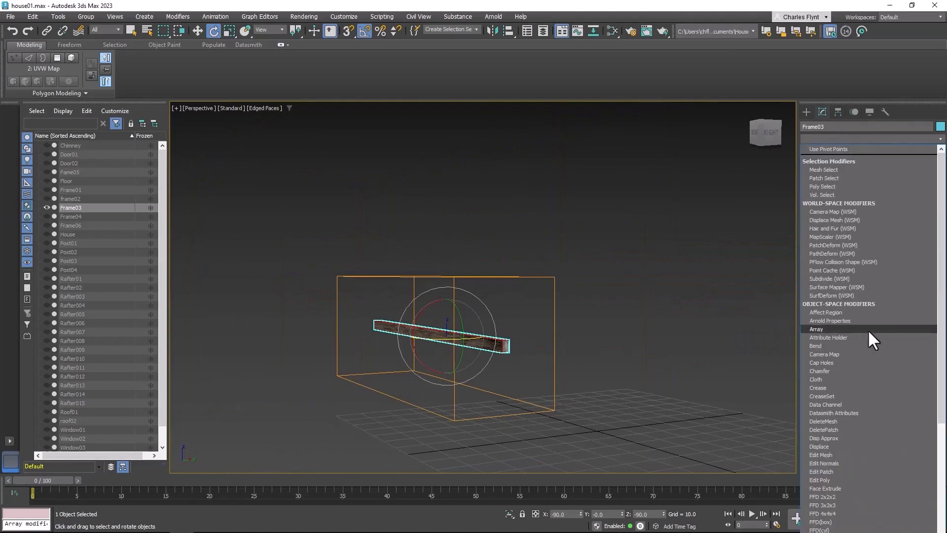
scroll(866, 439, "down", 1)
scroll(867, 440, "down", 1)
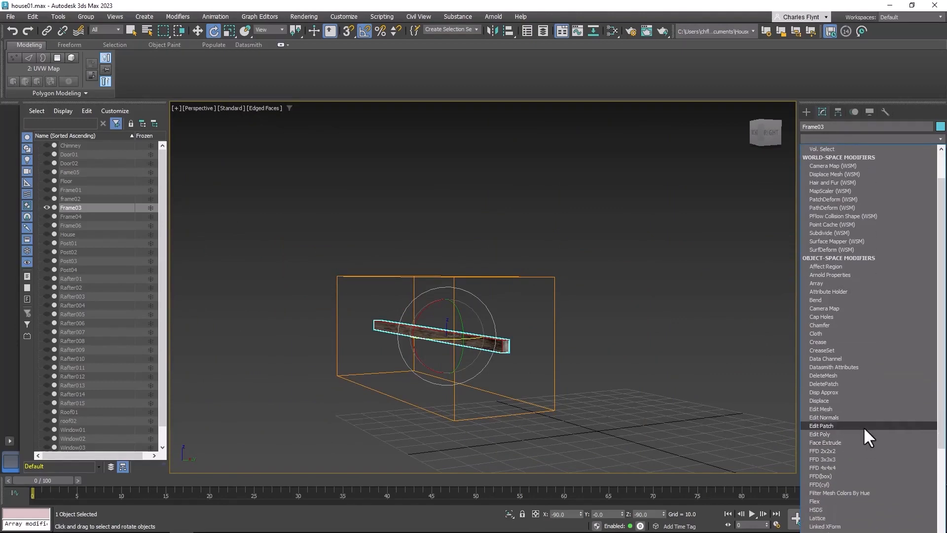
left_click(863, 431)
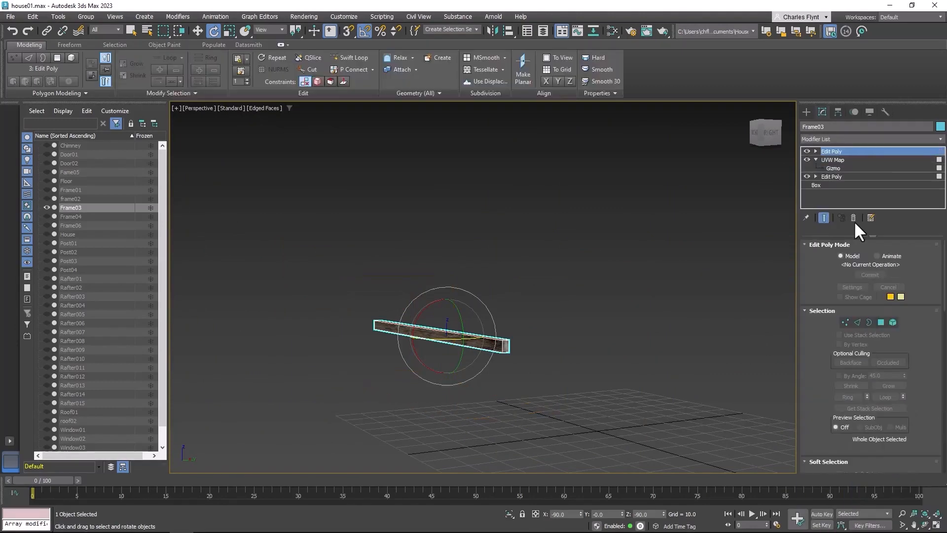
Select the end polygons at both ends of the Frame03 beam in the new Edit Poly
left_click(880, 323)
scroll(563, 353, "up", 2)
left_click(451, 347)
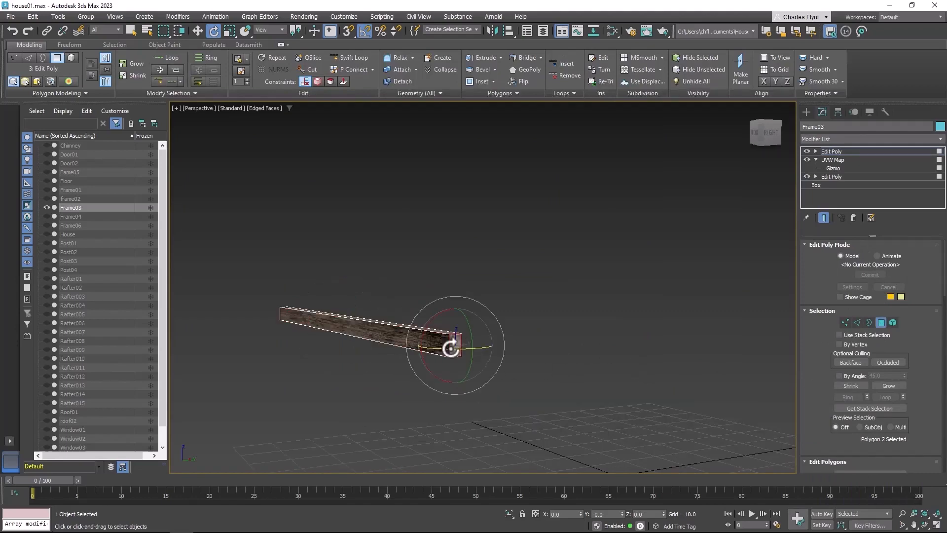
middle_click_drag(333, 333, 429, 330, "alt")
scroll(430, 329, "down", 2)
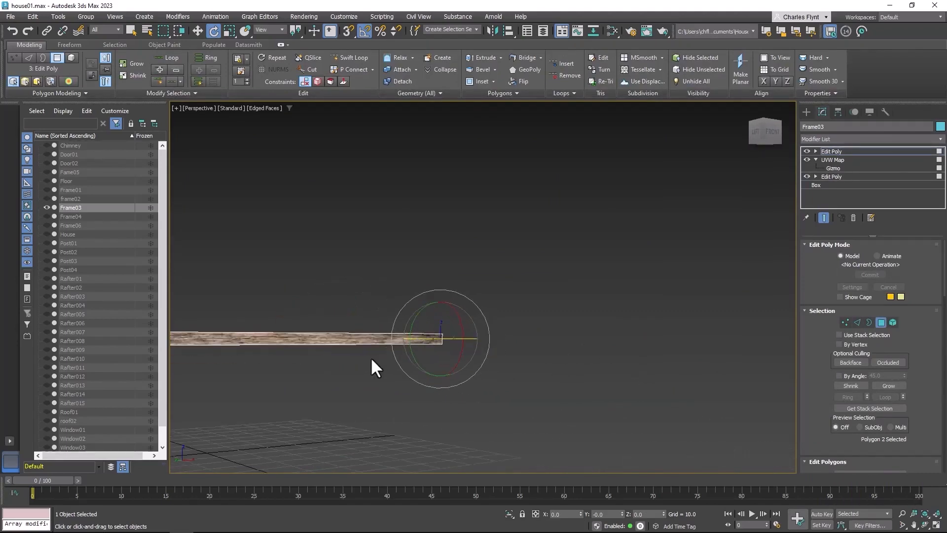
middle_click_drag(372, 360, 446, 369)
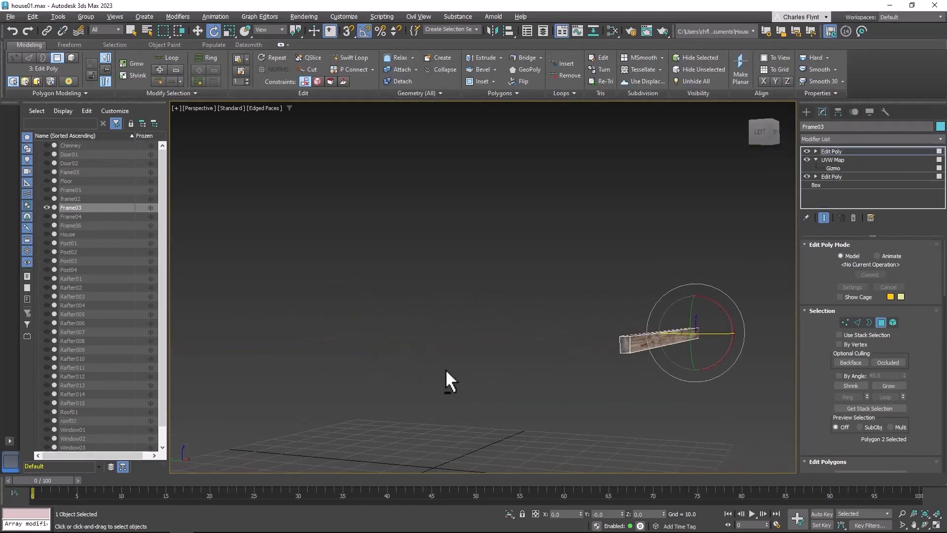
left_click(626, 342, "ctrl")
middle_click_drag(677, 348, 411, 314, "alt")
scroll(496, 340, "up", 2)
scroll(496, 340, "down", 1)
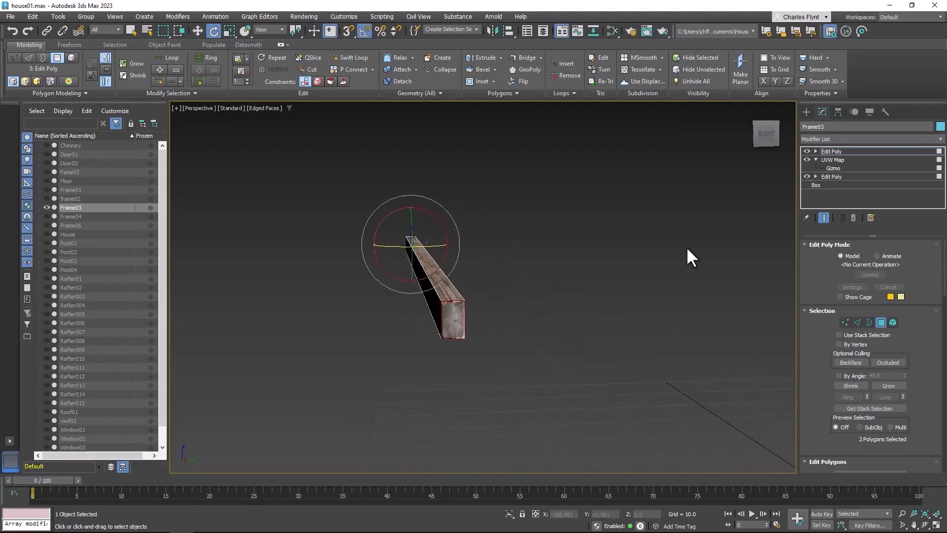
Add a second UVW Map modifier that acts on the two selected end polygons
left_click(864, 139)
scroll(863, 93, "down", 8)
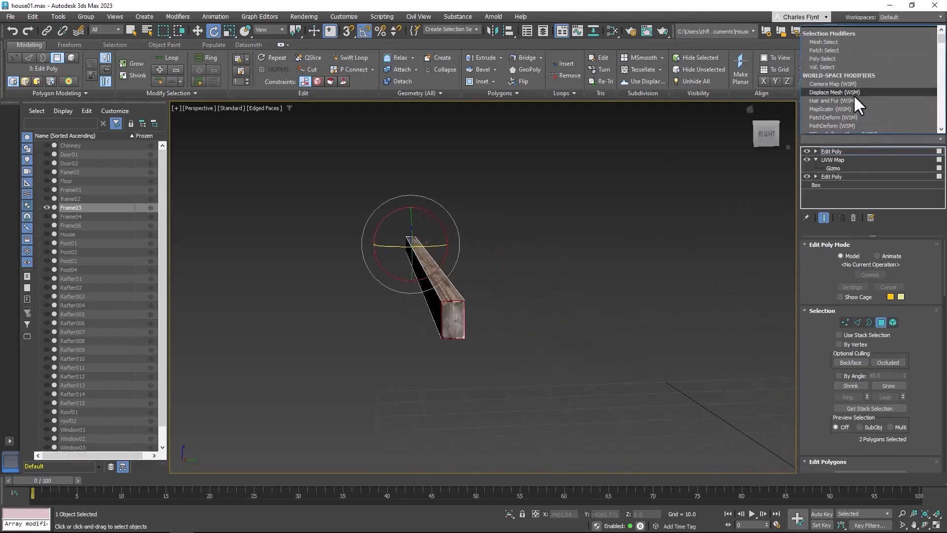
scroll(862, 92, "down", 15)
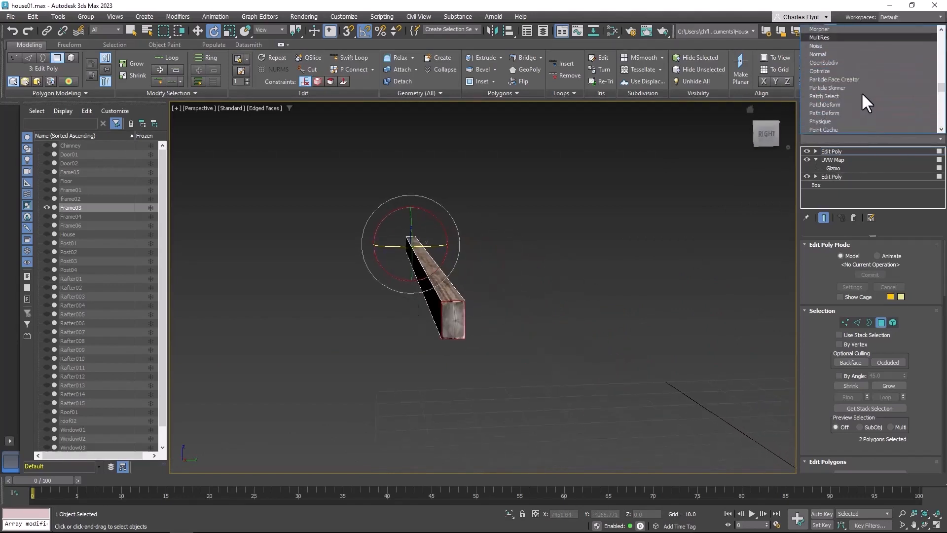
scroll(862, 92, "down", 6)
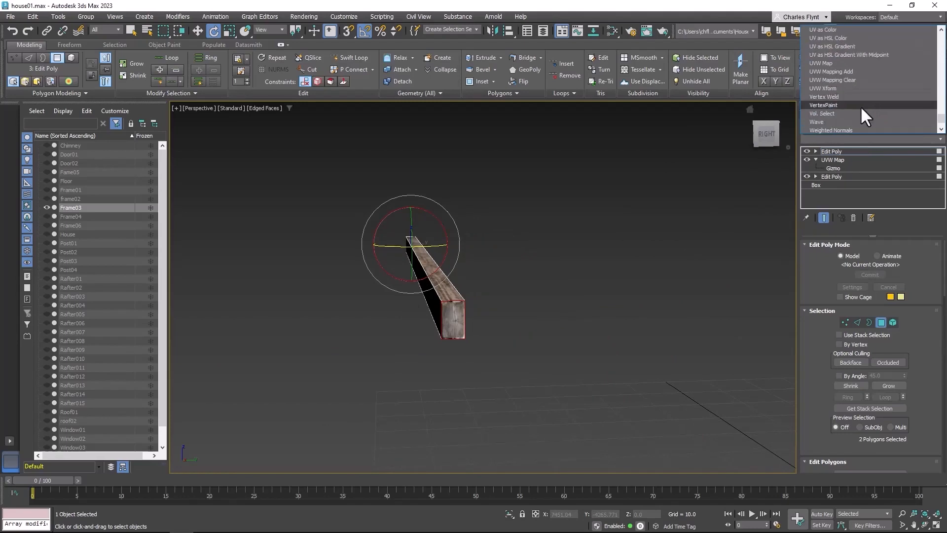
left_click(862, 62)
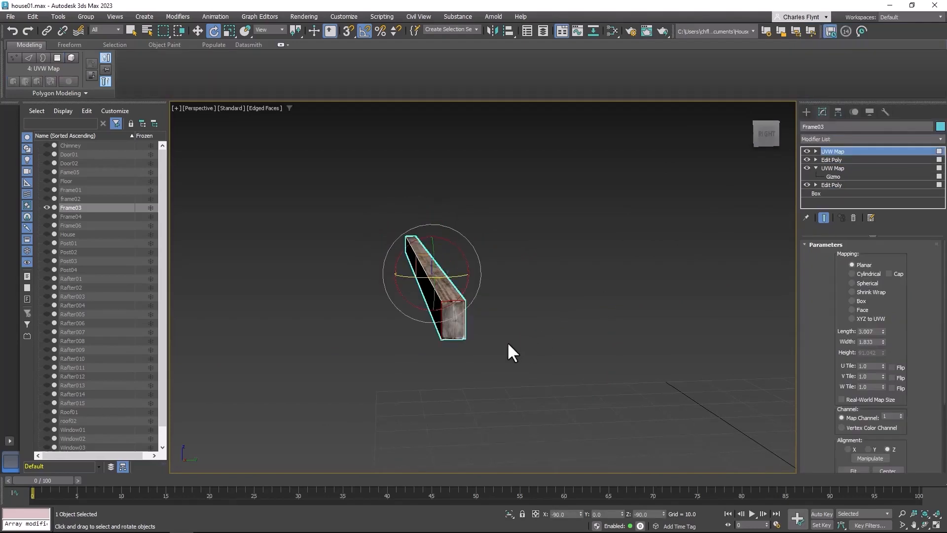
Enlarge the planar mapping on the beam ends to a length of about 6.073 and a width of about 6.763
scroll(495, 331, "up", 1)
scroll(495, 331, "down", 1)
scroll(496, 330, "up", 1)
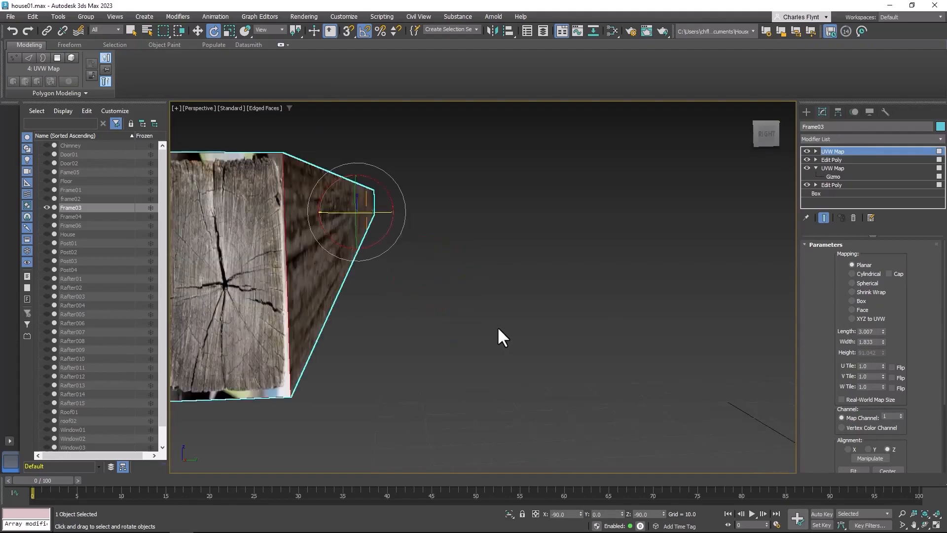
middle_click_drag(499, 330, 534, 335)
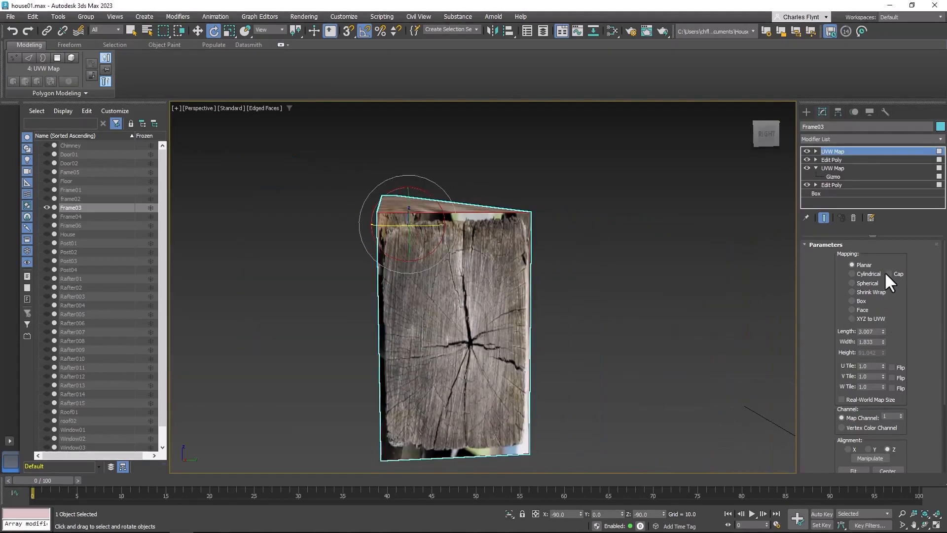
left_click_drag(885, 328, 882, 232)
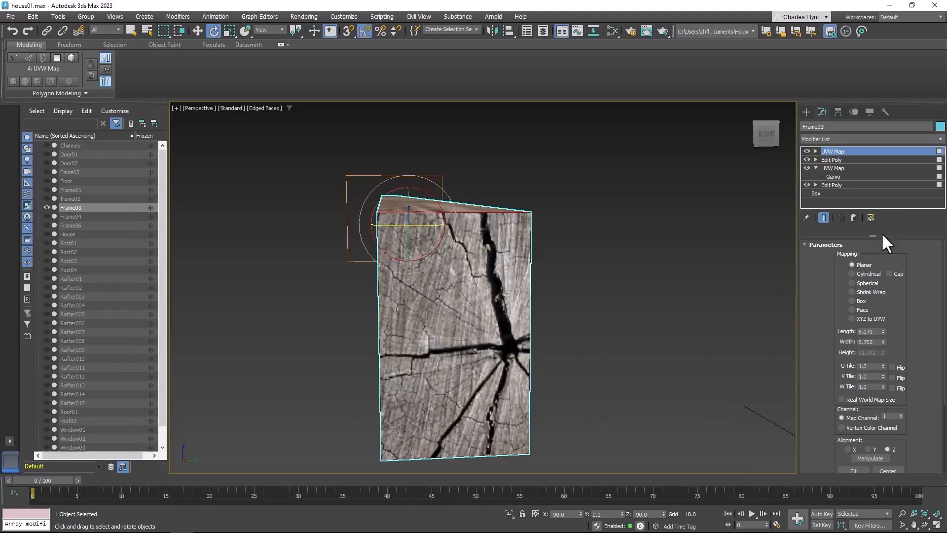
Move the planar mapping gizmo sideways and down to reposition the wood-end texture on the beam's end faces
left_click(816, 151)
left_click(833, 160)
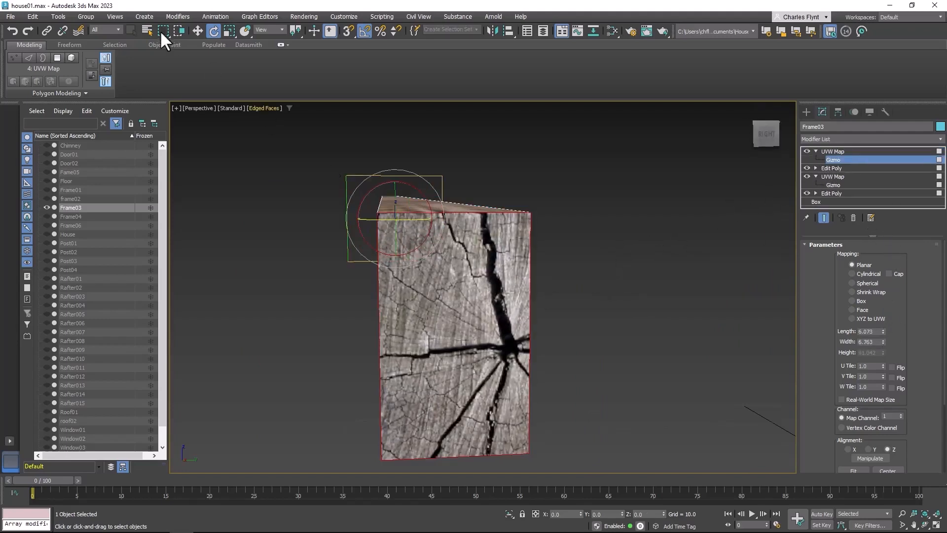
key("w")
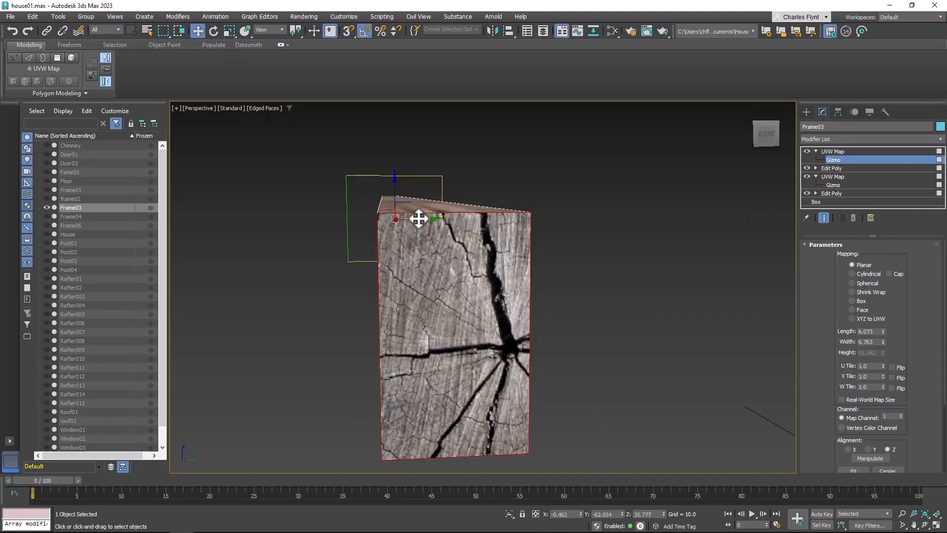
left_click_drag(419, 218, 434, 217)
left_click_drag(416, 183, 414, 201)
scroll(489, 343, "up", 1)
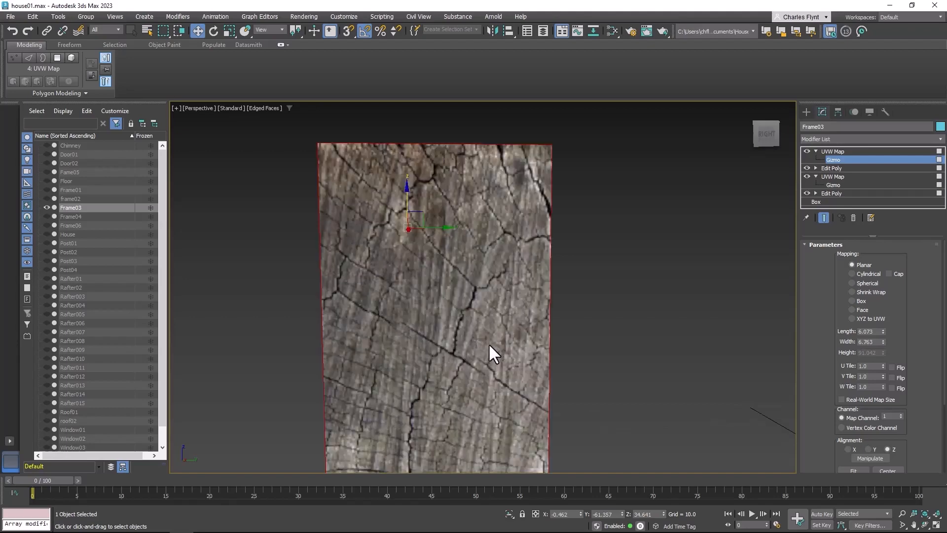
scroll(488, 343, "down", 4)
middle_click_drag(462, 347, 419, 353, "alt")
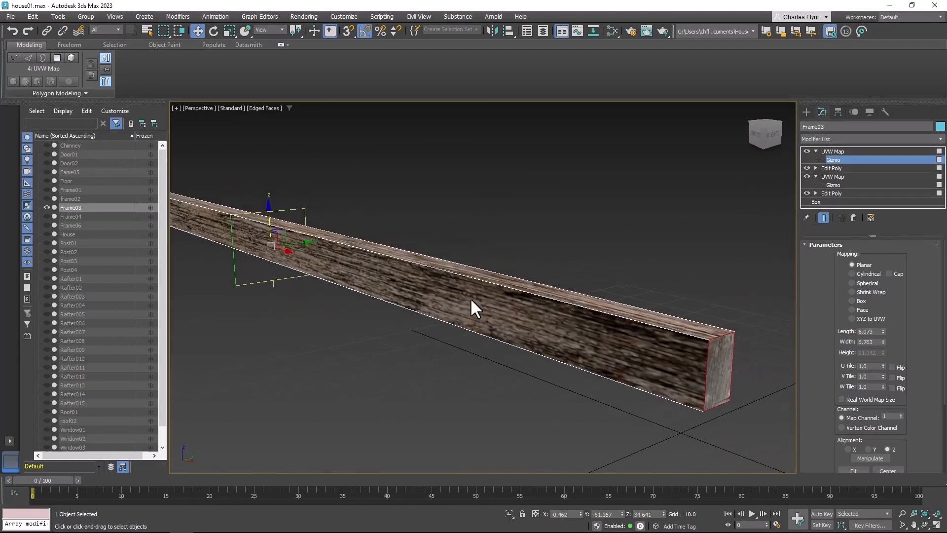
Add another Edit Poly modifier on top of the Frame03 modifier stack
left_click(854, 140)
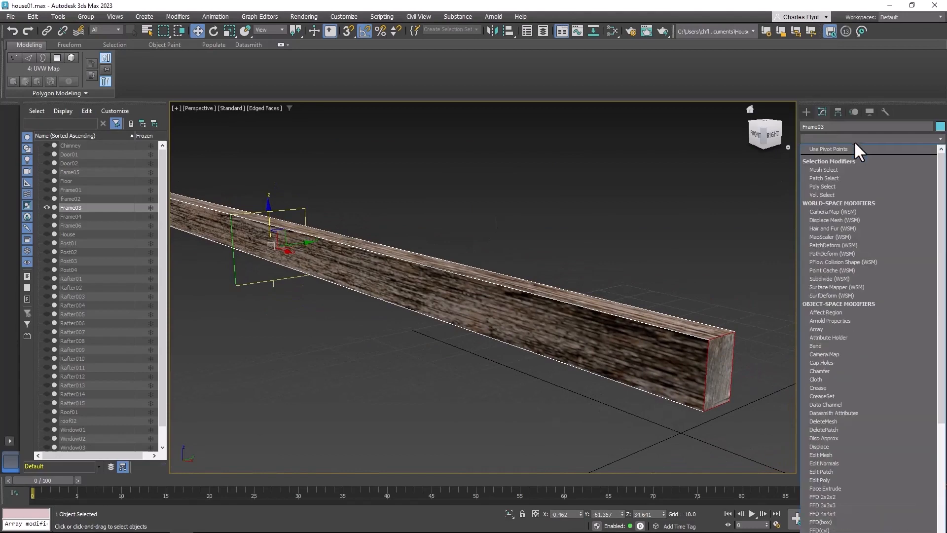
scroll(849, 454, "down", 1)
left_click(847, 434)
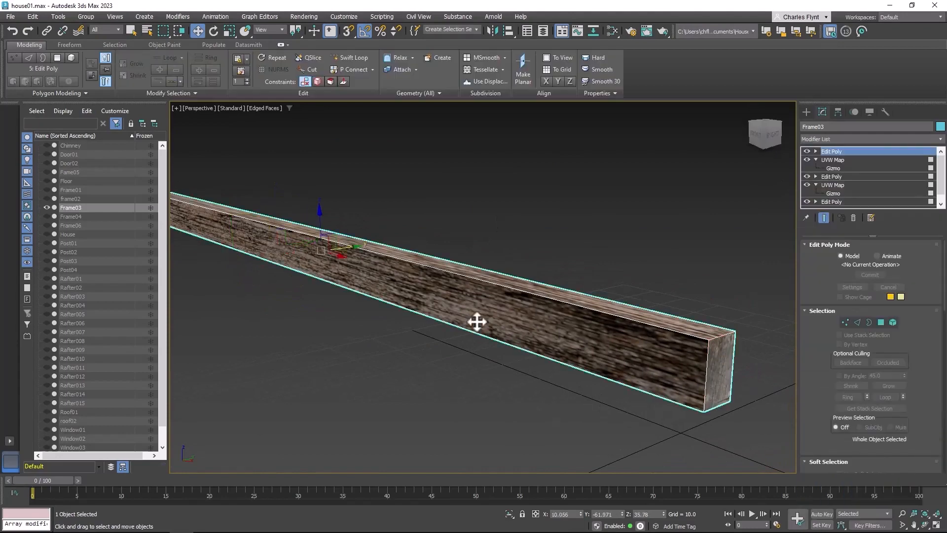
Unhide all objects and examine the textured beam on the porch alongside the rest of the house
right_click(381, 245)
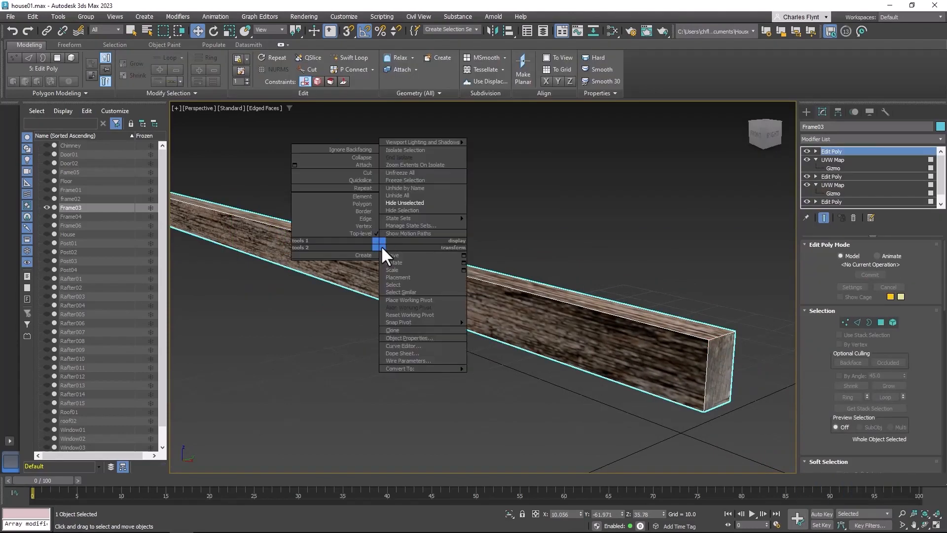
left_click(421, 195)
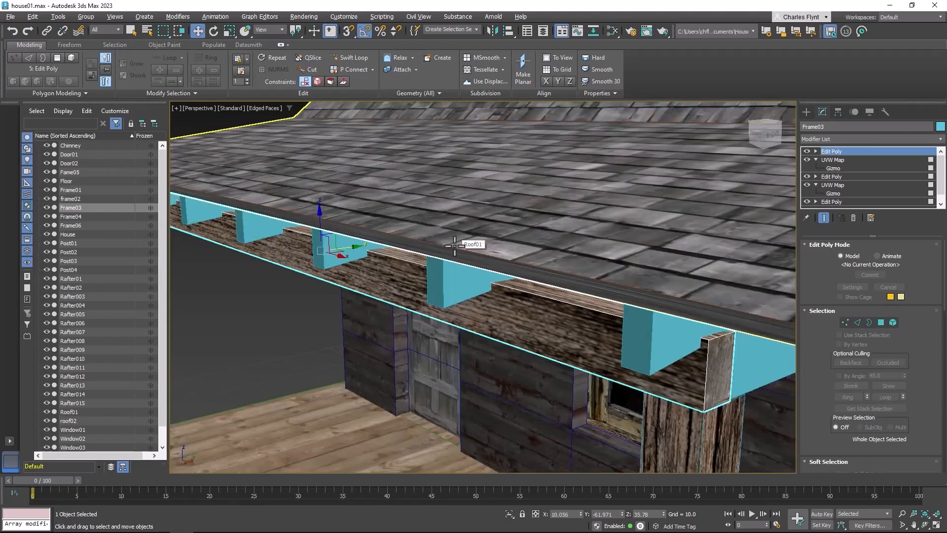
scroll(552, 380, "down", 3)
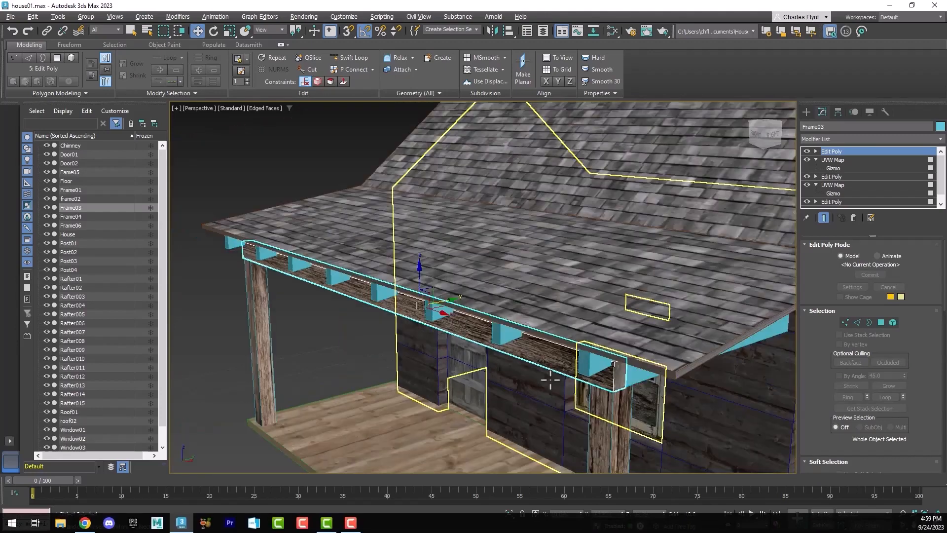
middle_click_drag(549, 381, 526, 378)
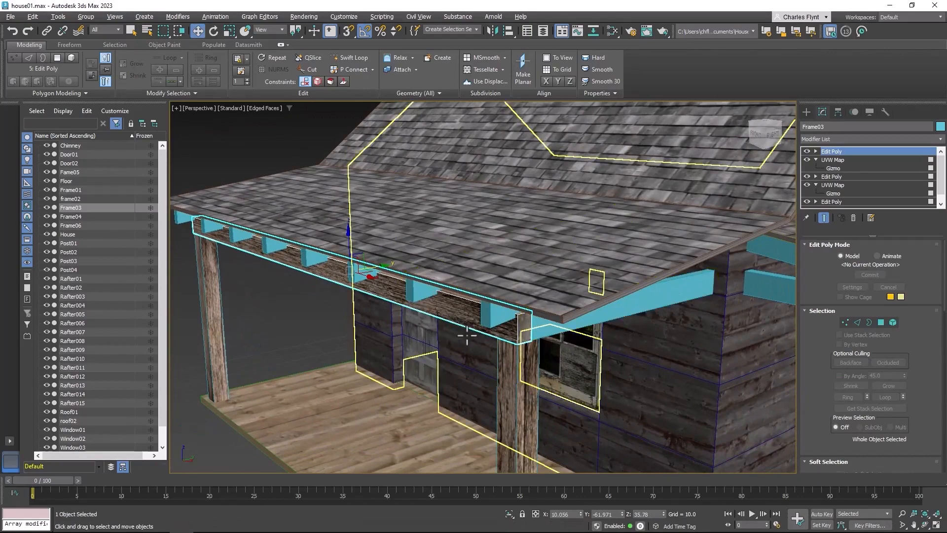
Select the porch's sloping side beam Frame01 and examine it together with the untextured rafters, frame beams and posts around both porches
left_click(617, 306)
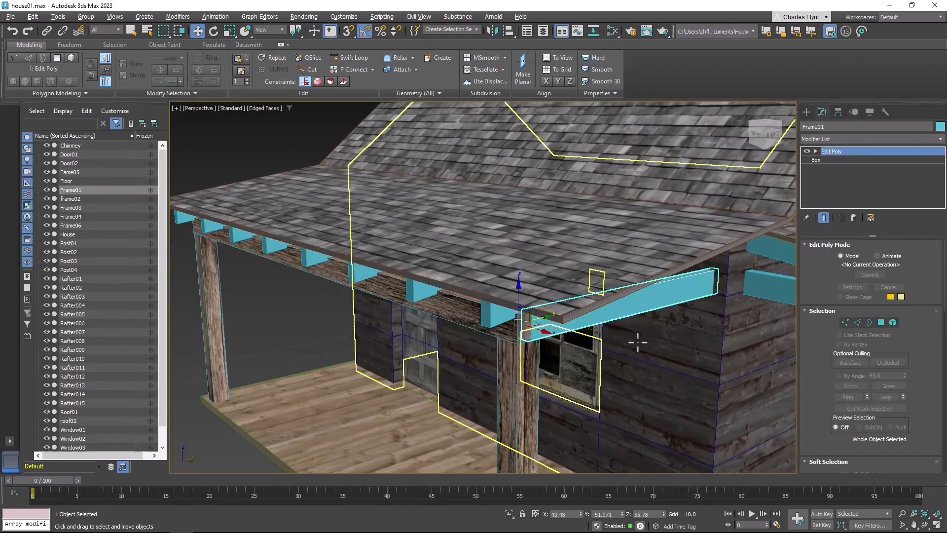
scroll(636, 339, "up", 2)
scroll(639, 341, "down", 2)
scroll(637, 343, "down", 3)
middle_click_drag(645, 332, 508, 334, "alt")
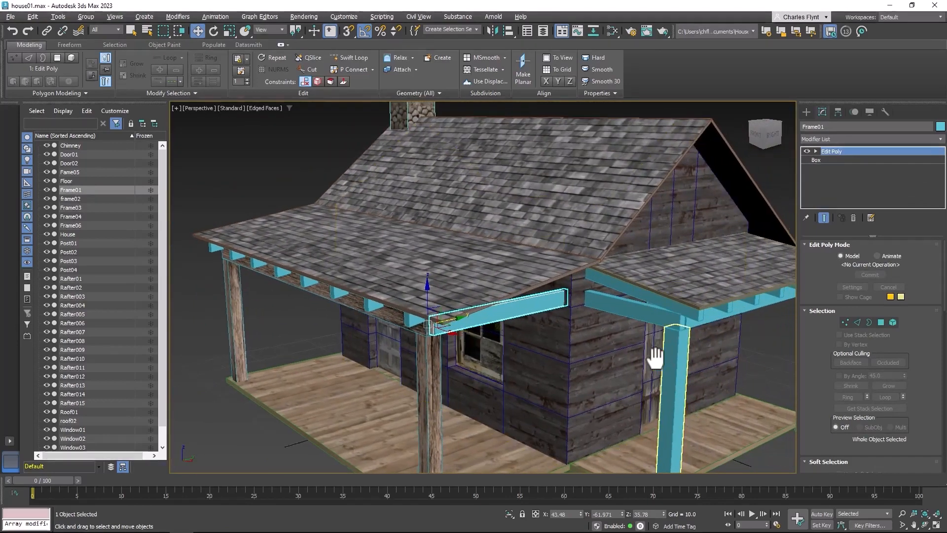
middle_click_drag(656, 345, 575, 334)
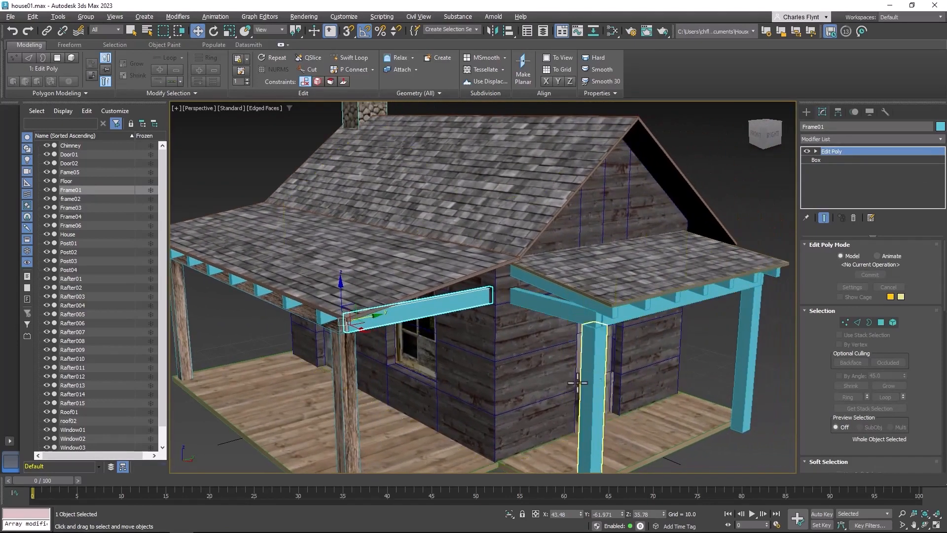
middle_click_drag(348, 364, 440, 321, "alt")
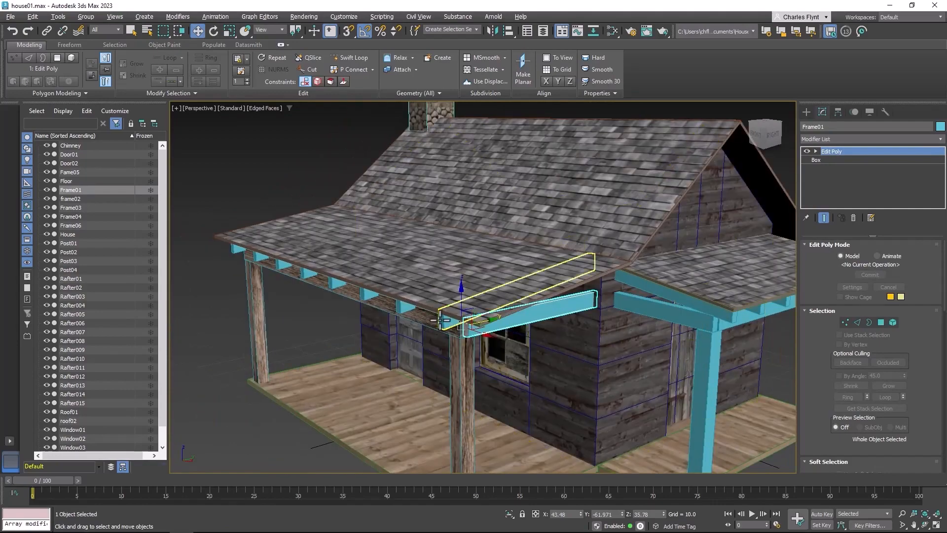
scroll(441, 320, "up", 2)
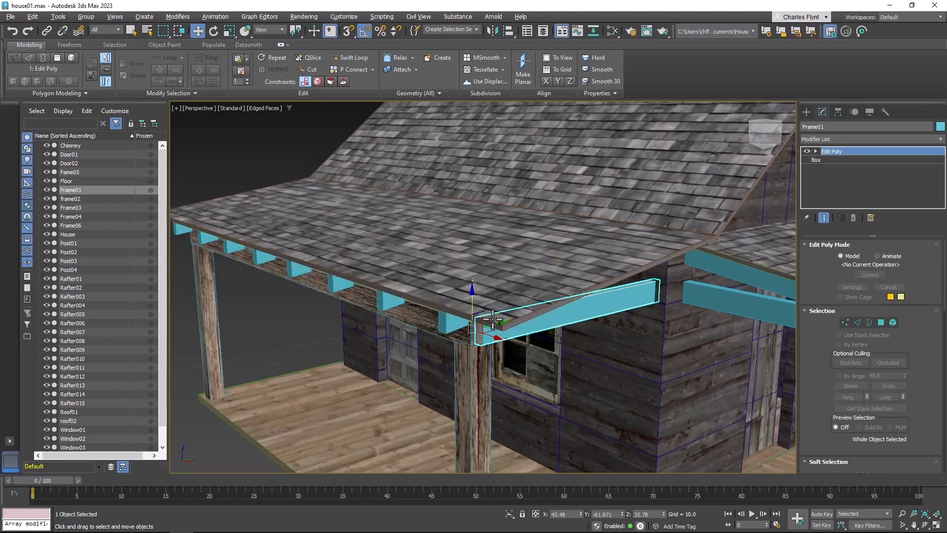
scroll(571, 349, "down", 3)
middle_click_drag(524, 344, 302, 322)
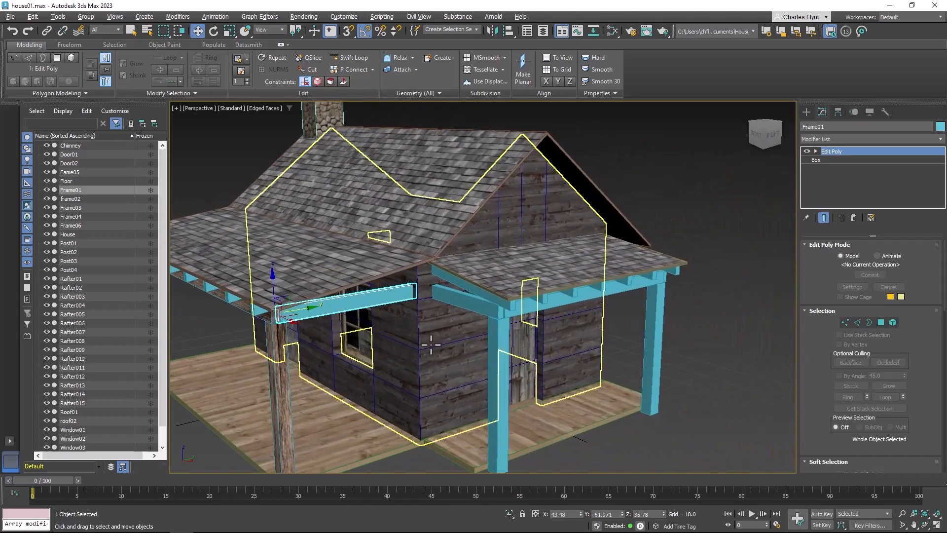
scroll(431, 346, "down", 2)
middle_click_drag(428, 348, 574, 320, "alt")
scroll(539, 336, "up", 2)
scroll(607, 326, "up", 1)
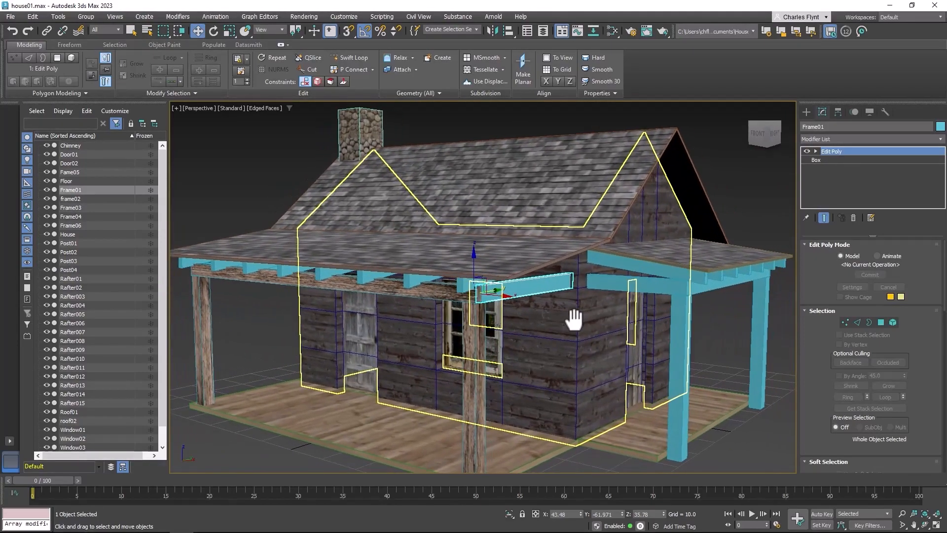